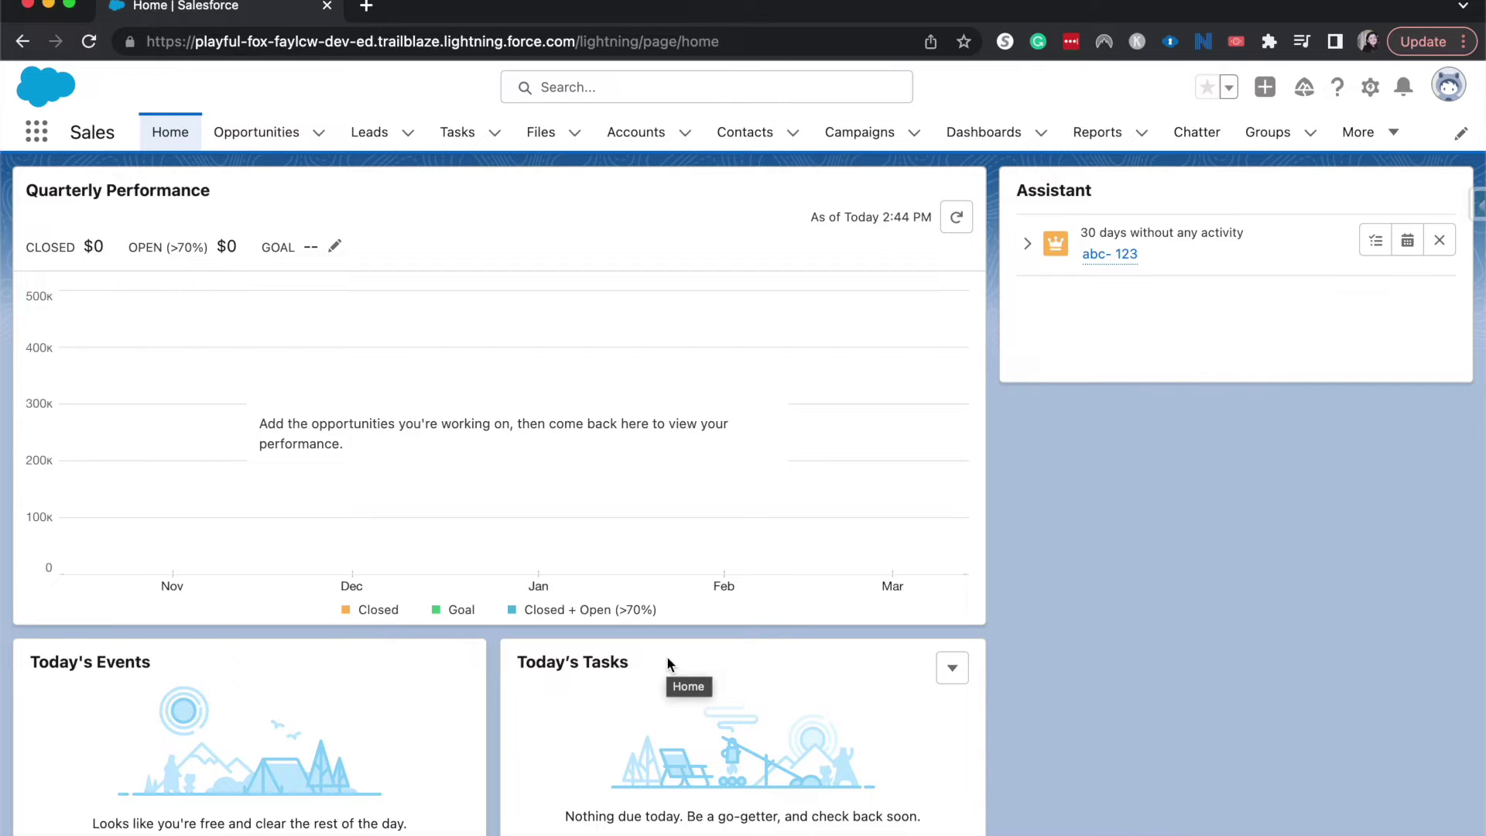
Open Schema Builder from Salesforce Setup through a Quick Find search for 'sche'
left_click(1381, 84)
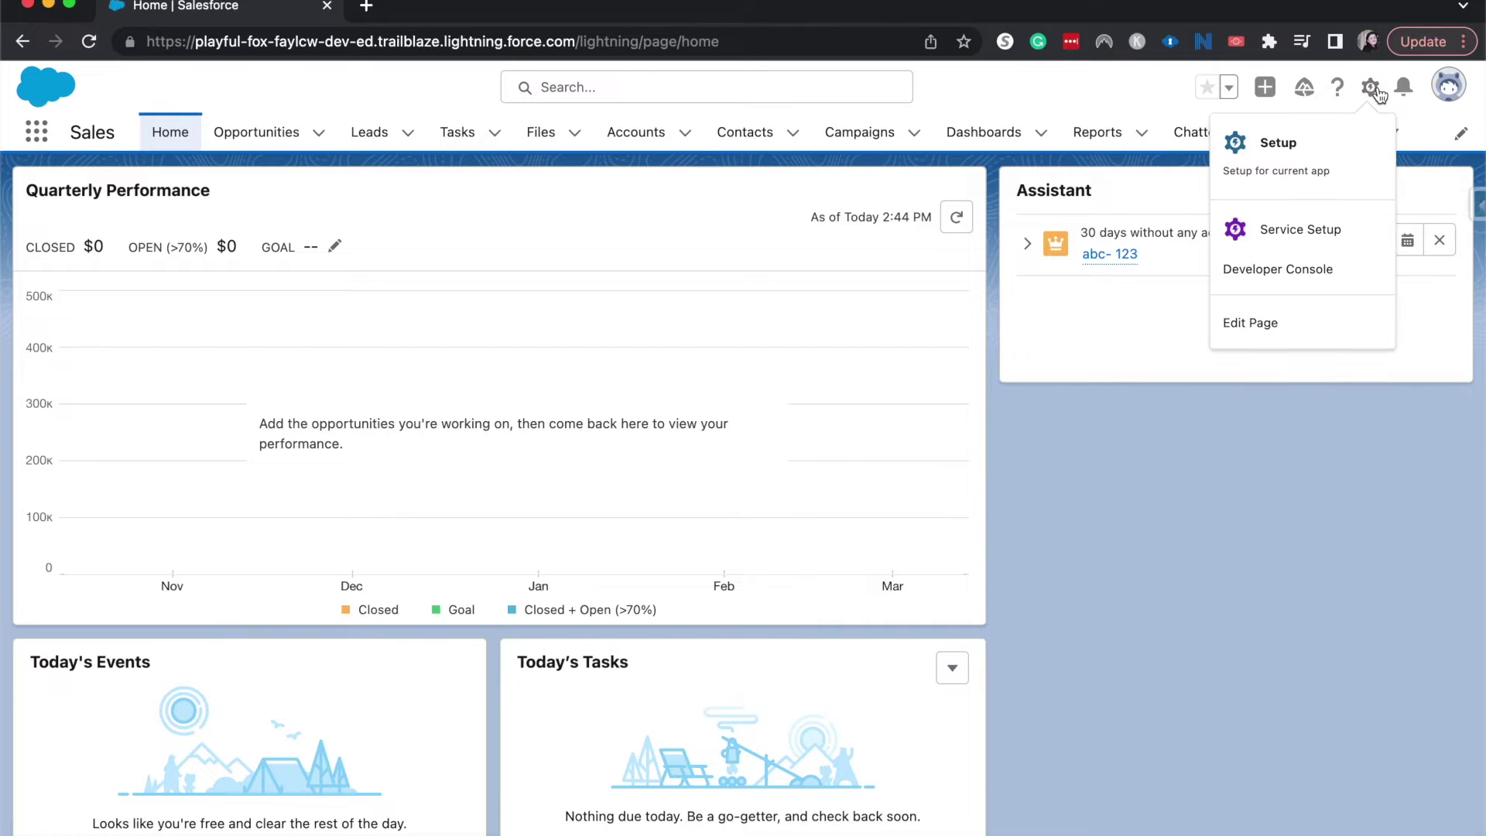
left_click(1354, 139)
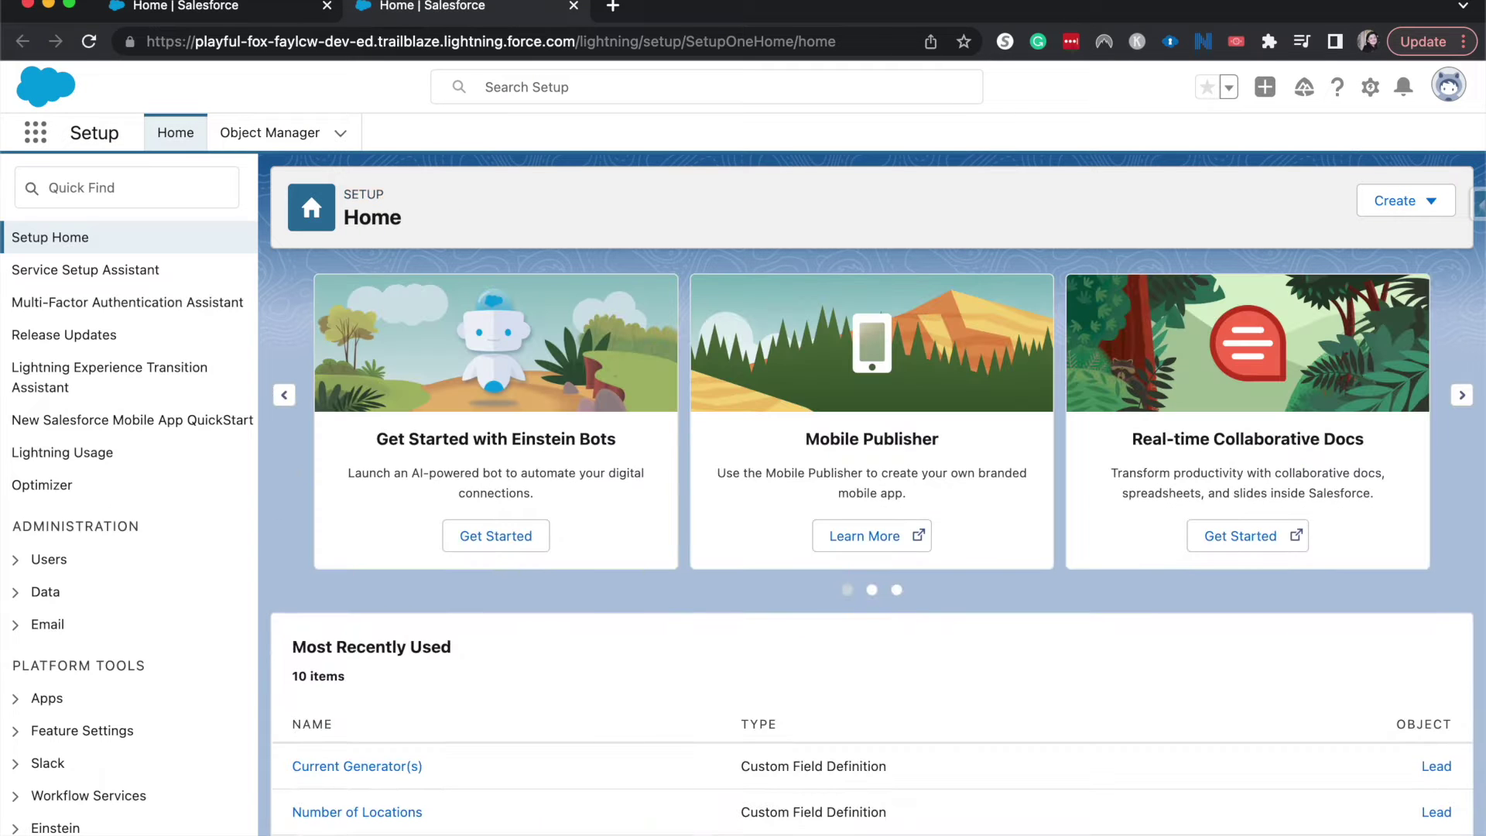
left_click(137, 191)
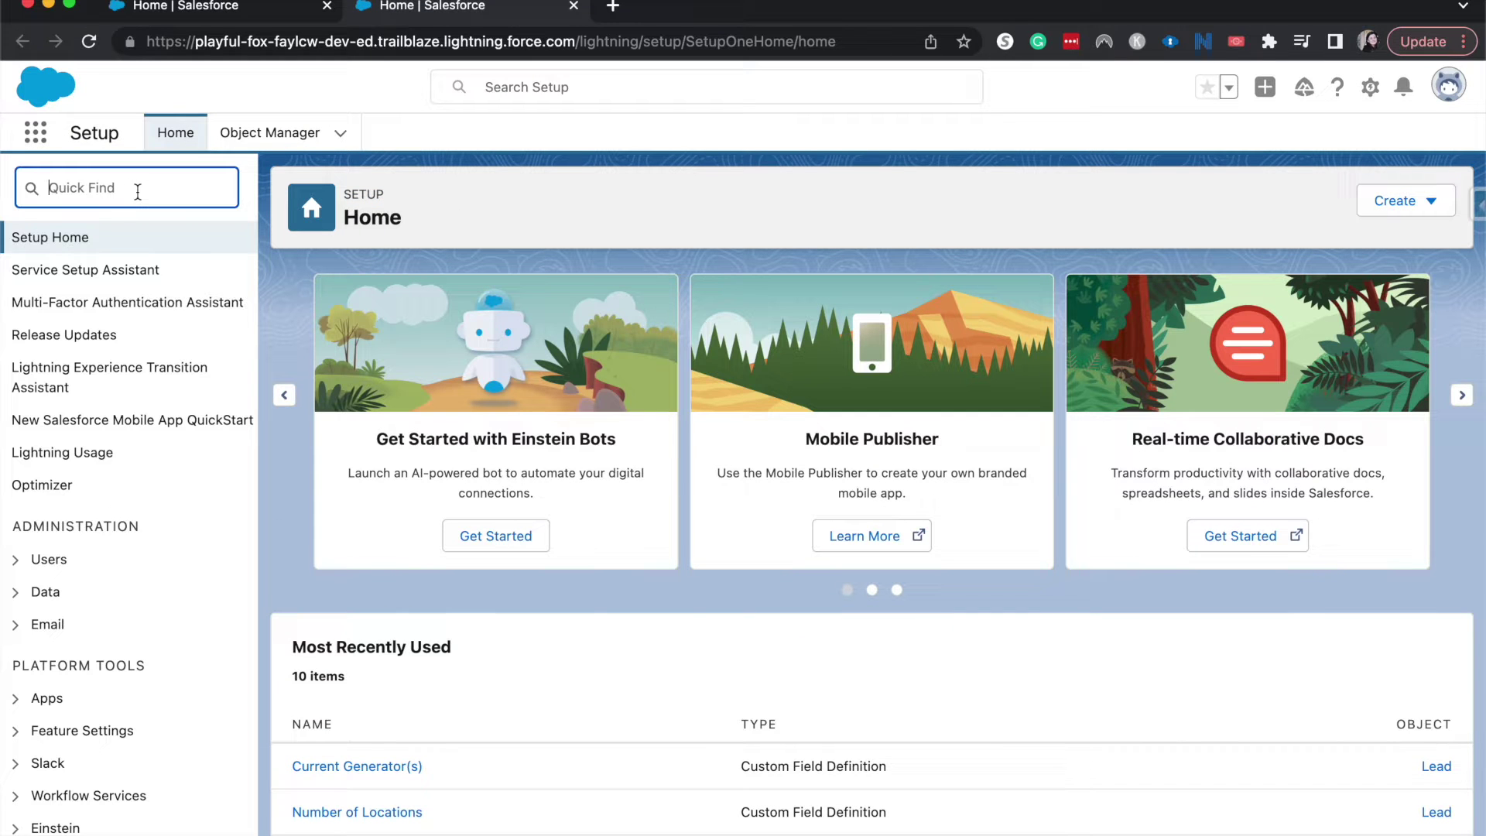
type("sche")
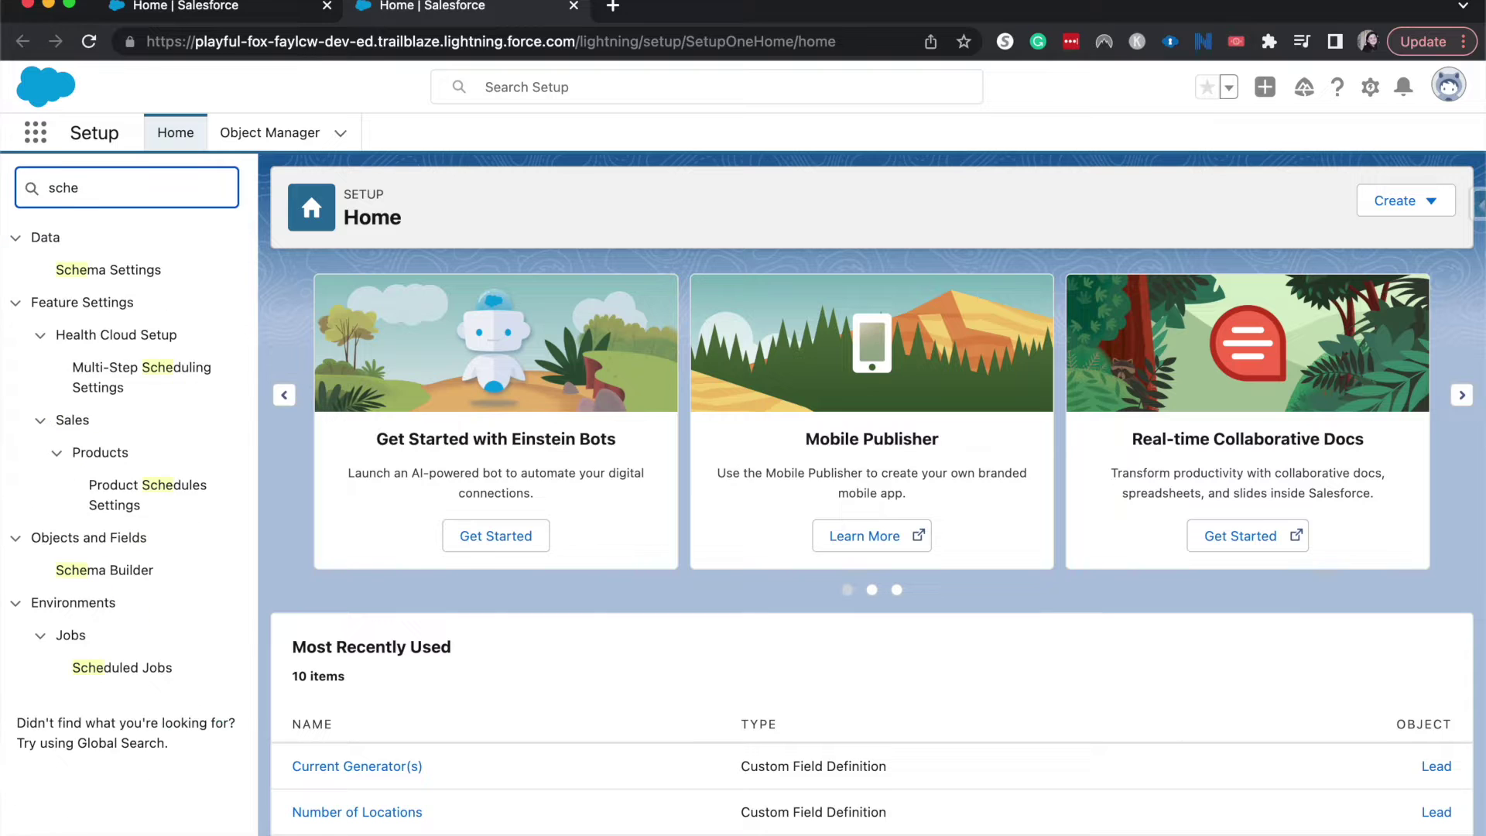
left_click(85, 571)
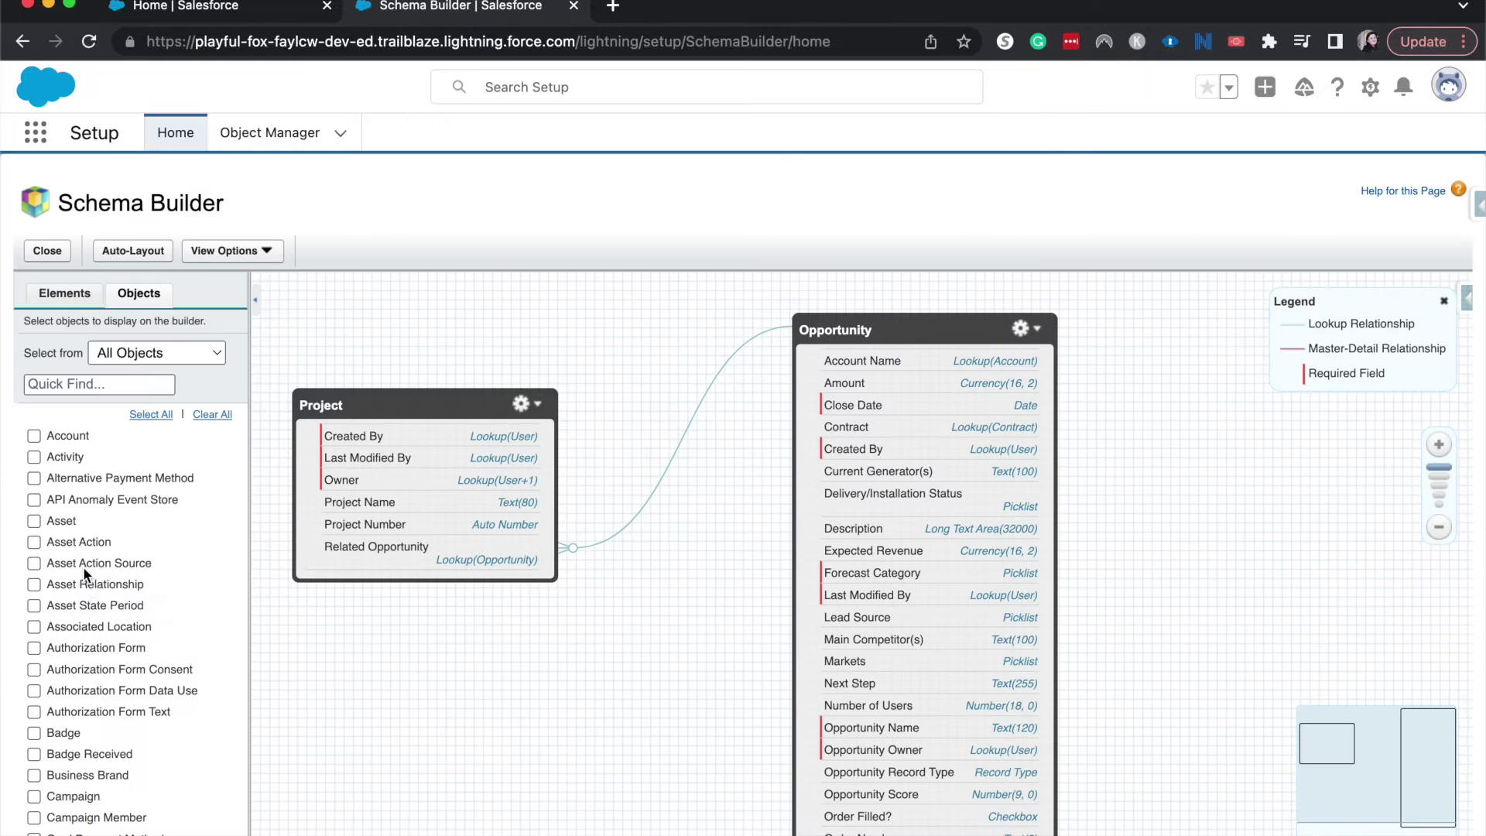
Clear the canvas, show only Lead and Contact, and auto-lay them out side by side
left_click(212, 414)
left_click(134, 380)
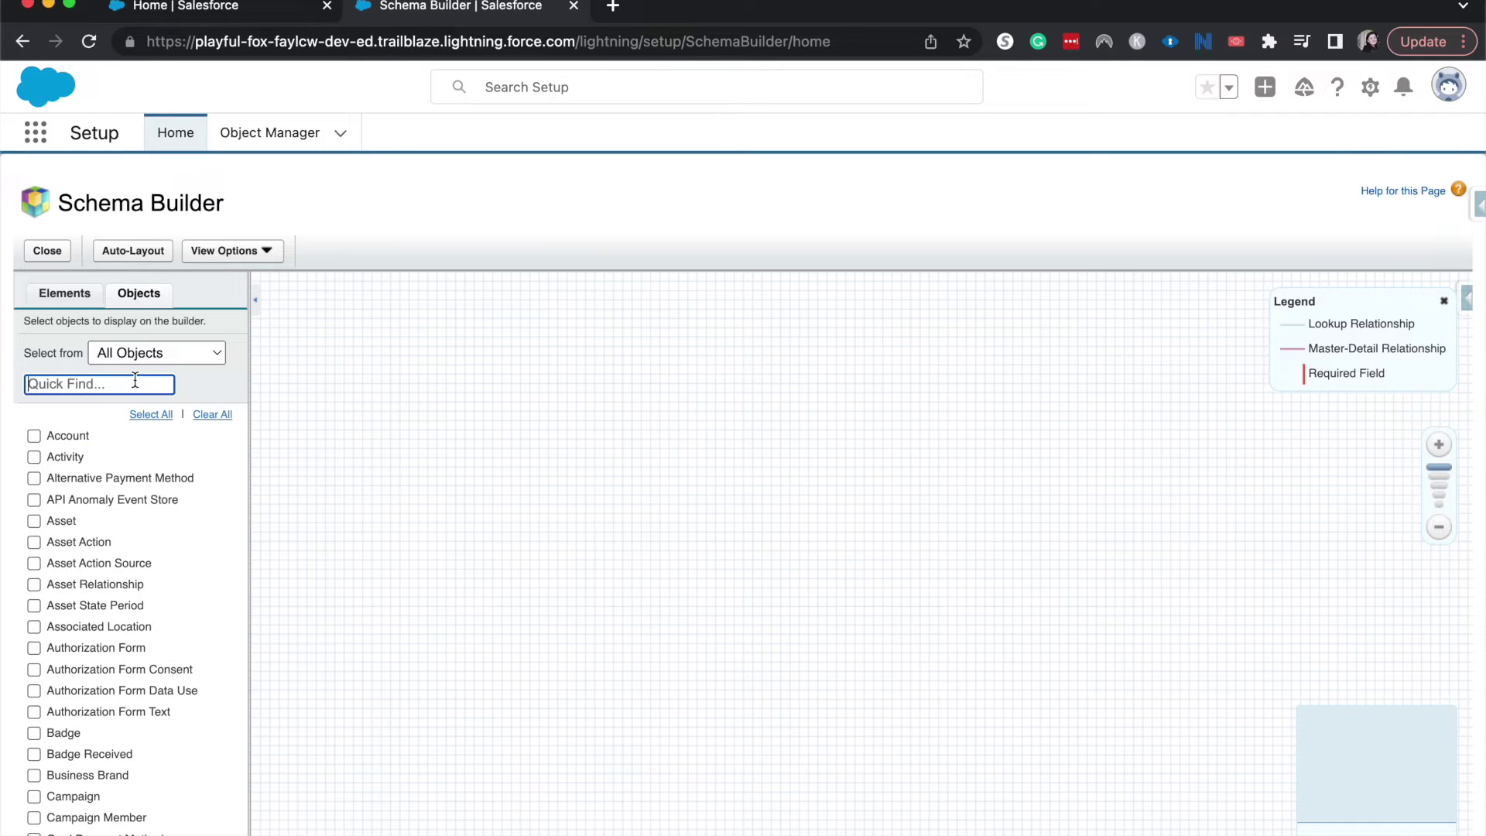
type("lea")
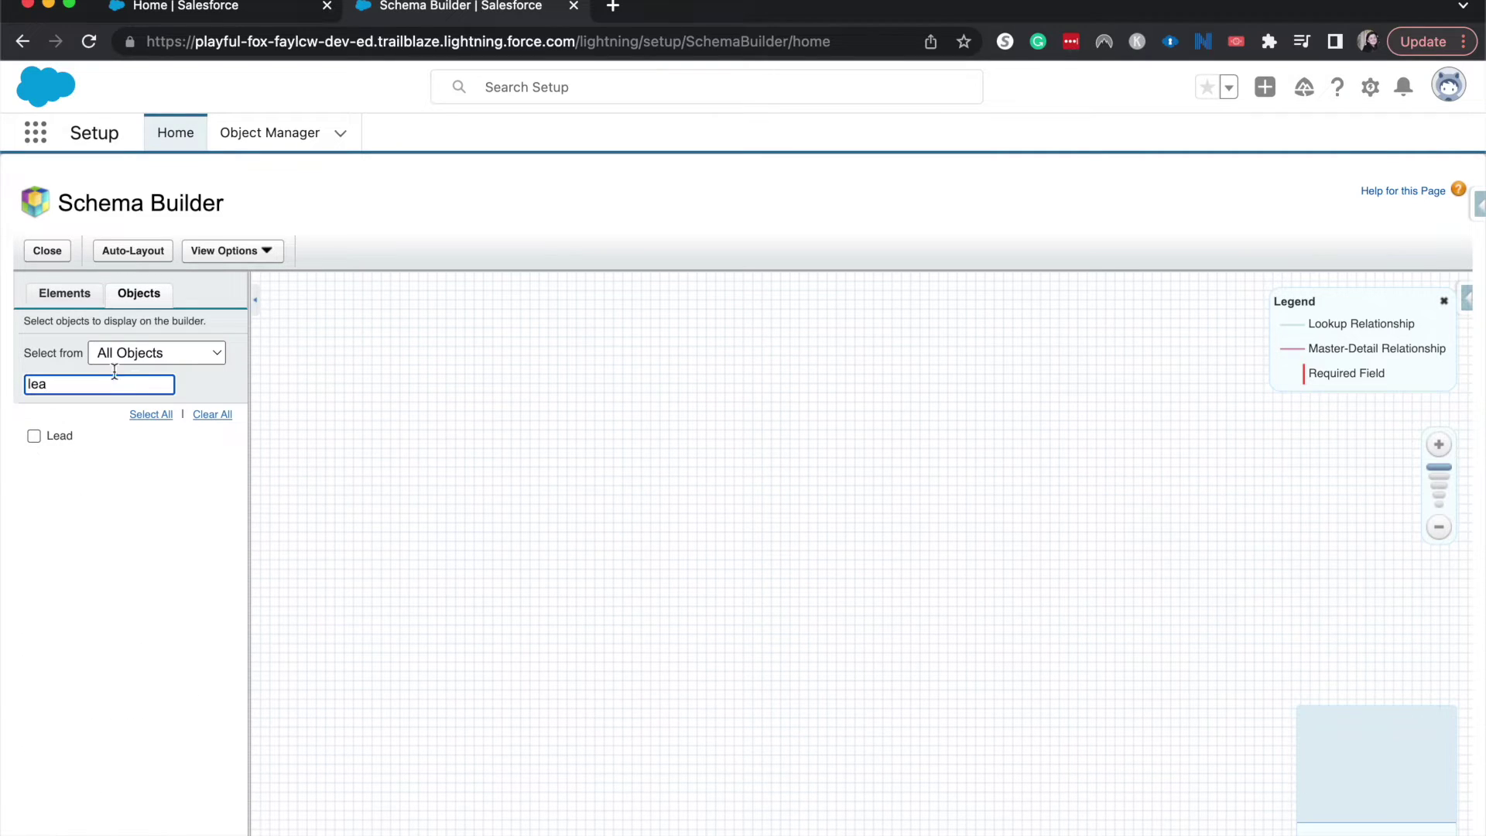
left_click(59, 431)
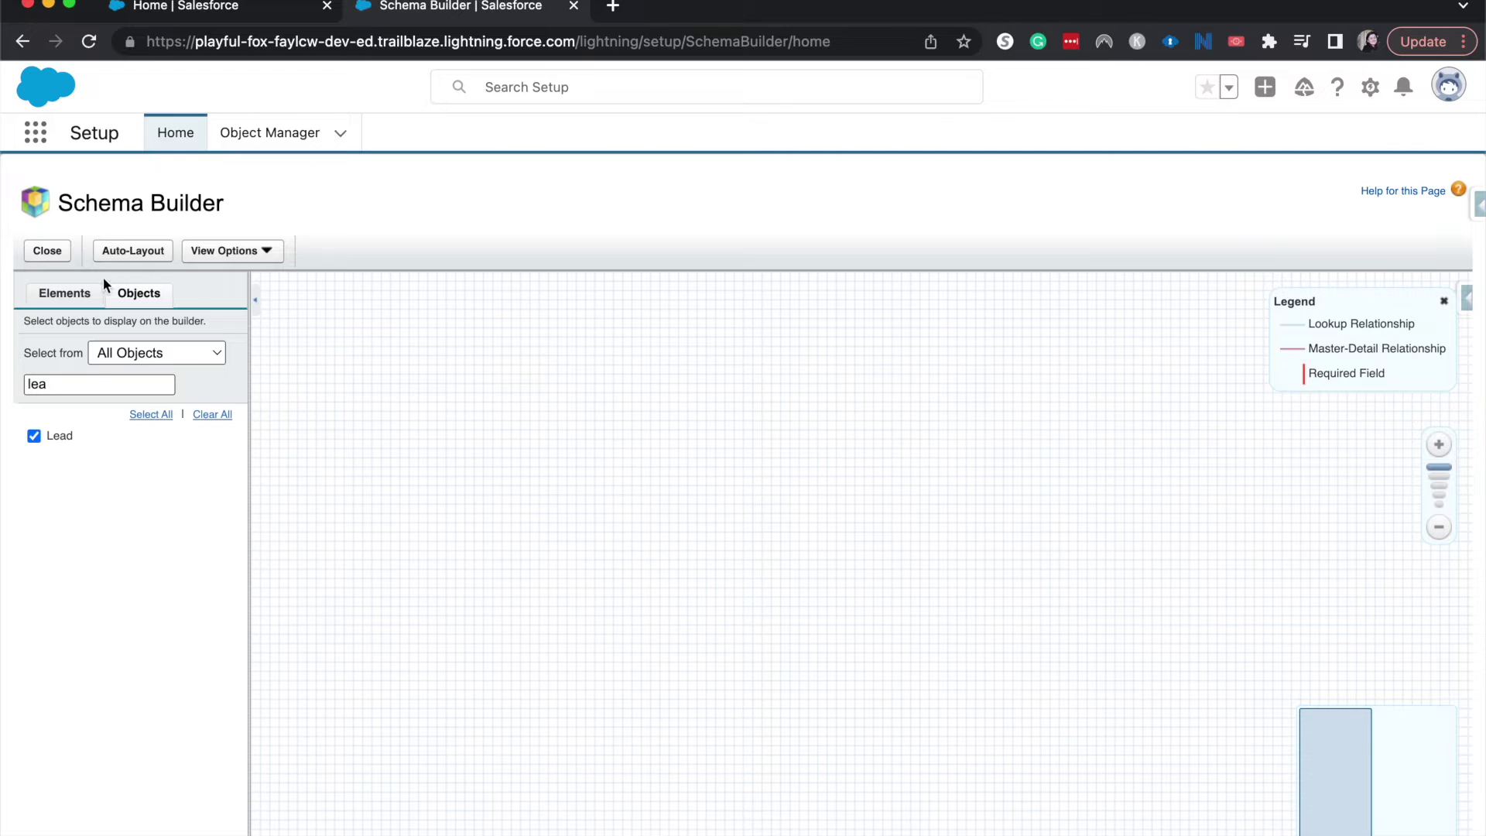
double_click(81, 382)
type("contact")
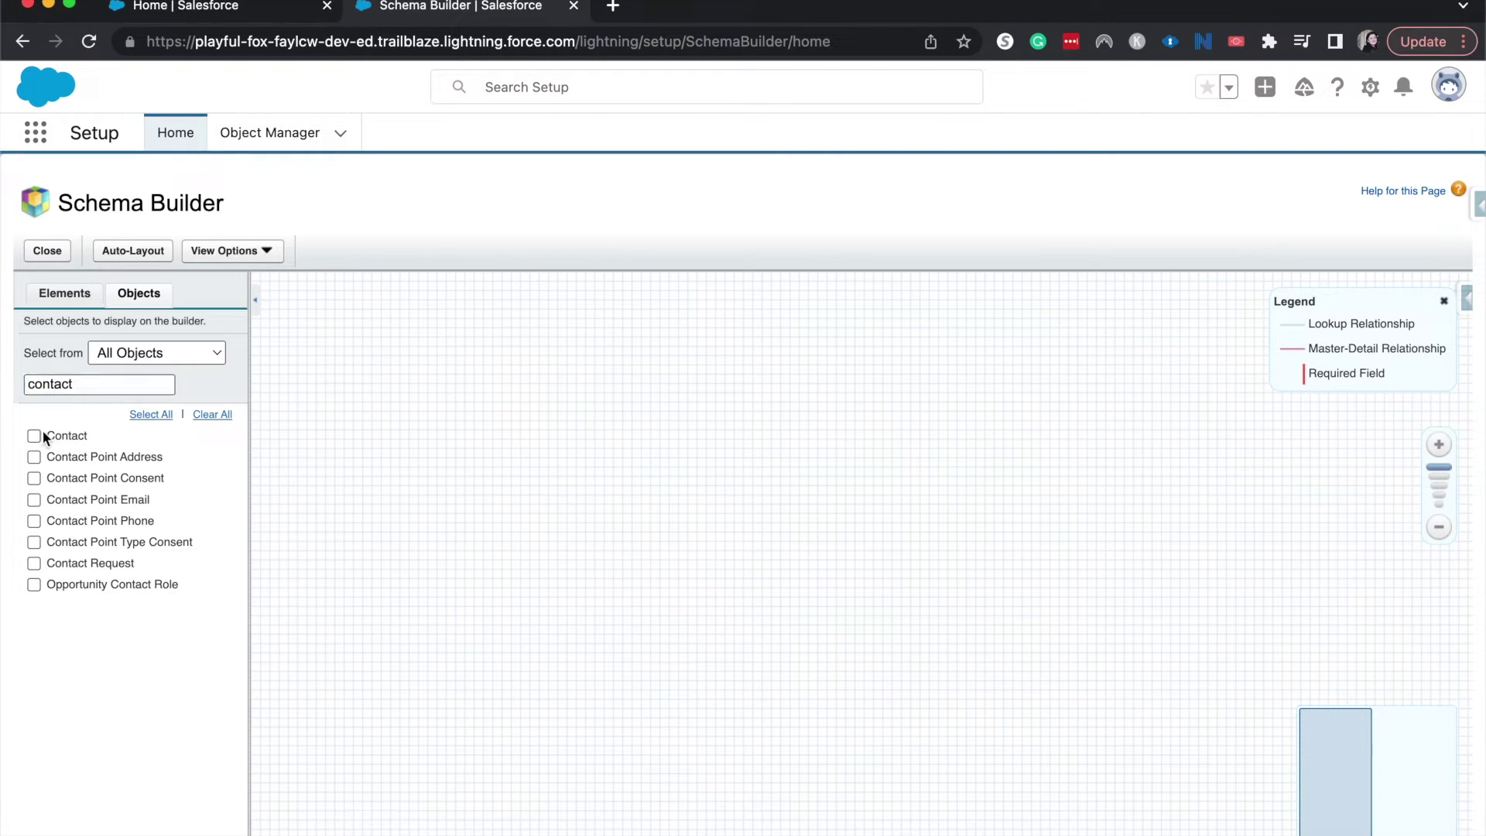
left_click(35, 435)
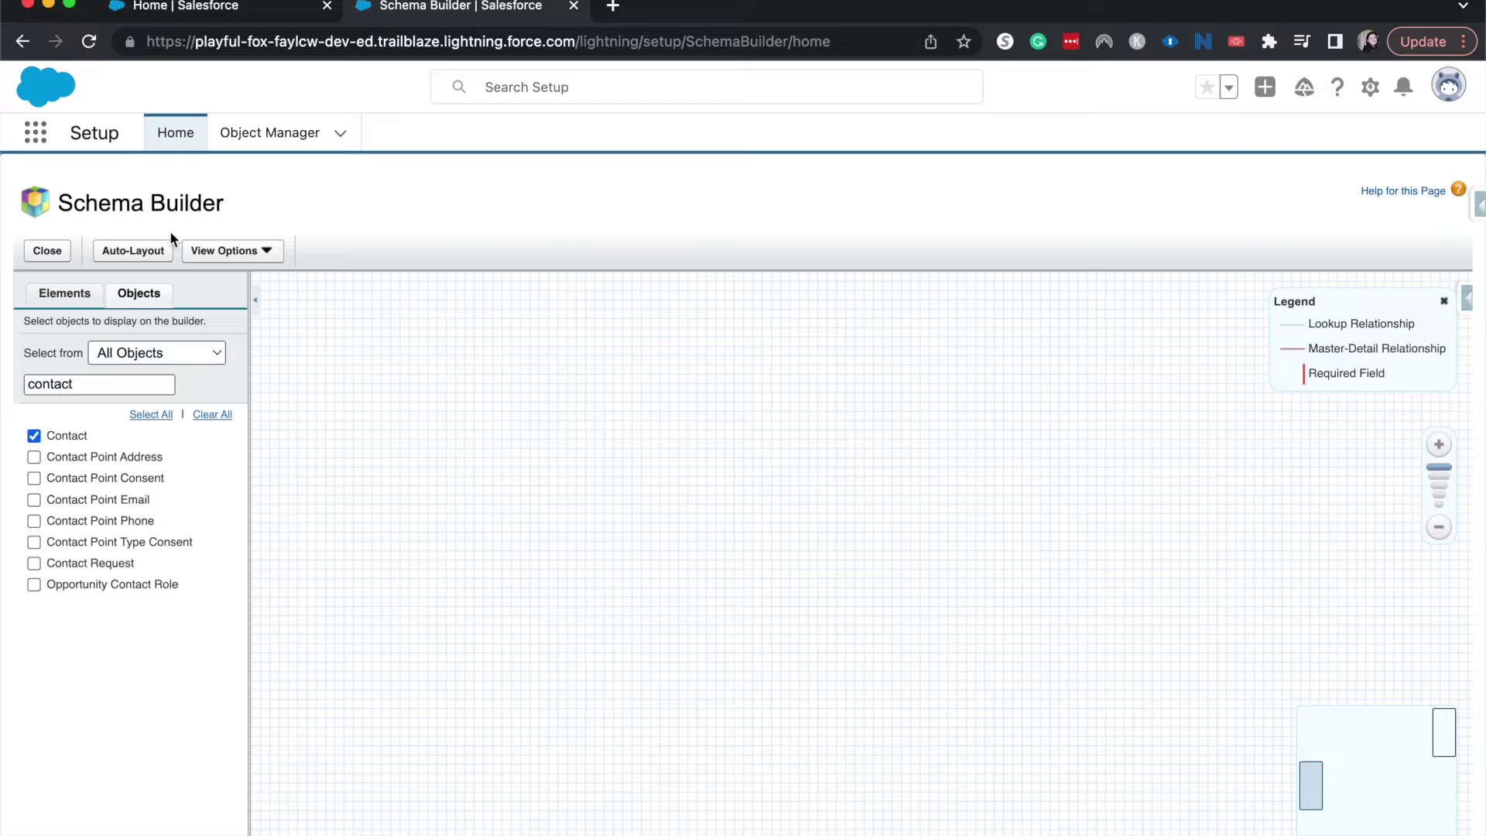
left_click(133, 250)
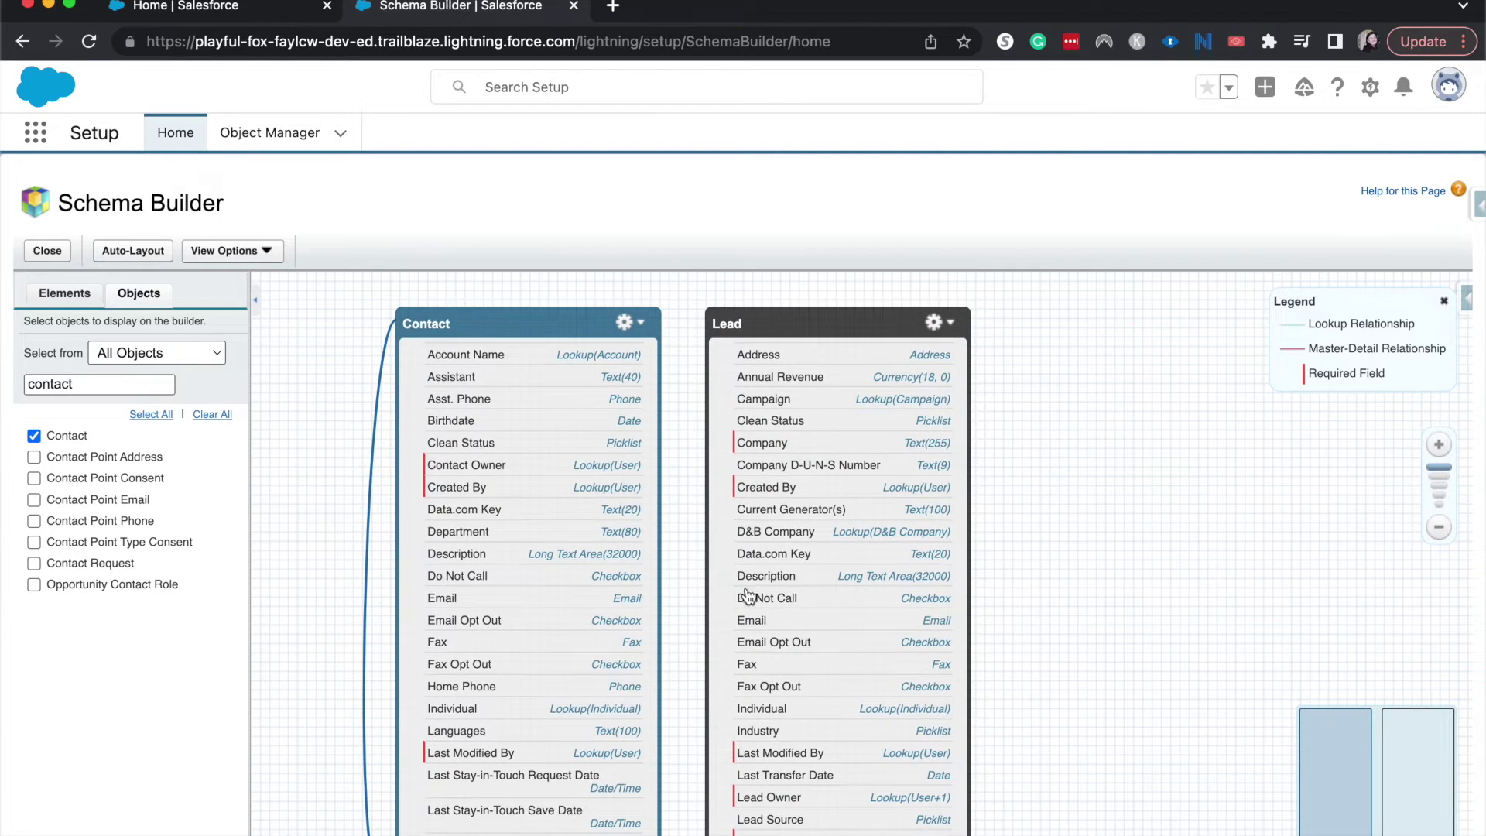
mouse_move(746, 596)
left_mouse_down()
mouse_move(732, 564)
mouse_move(750, 590)
left_mouse_up()
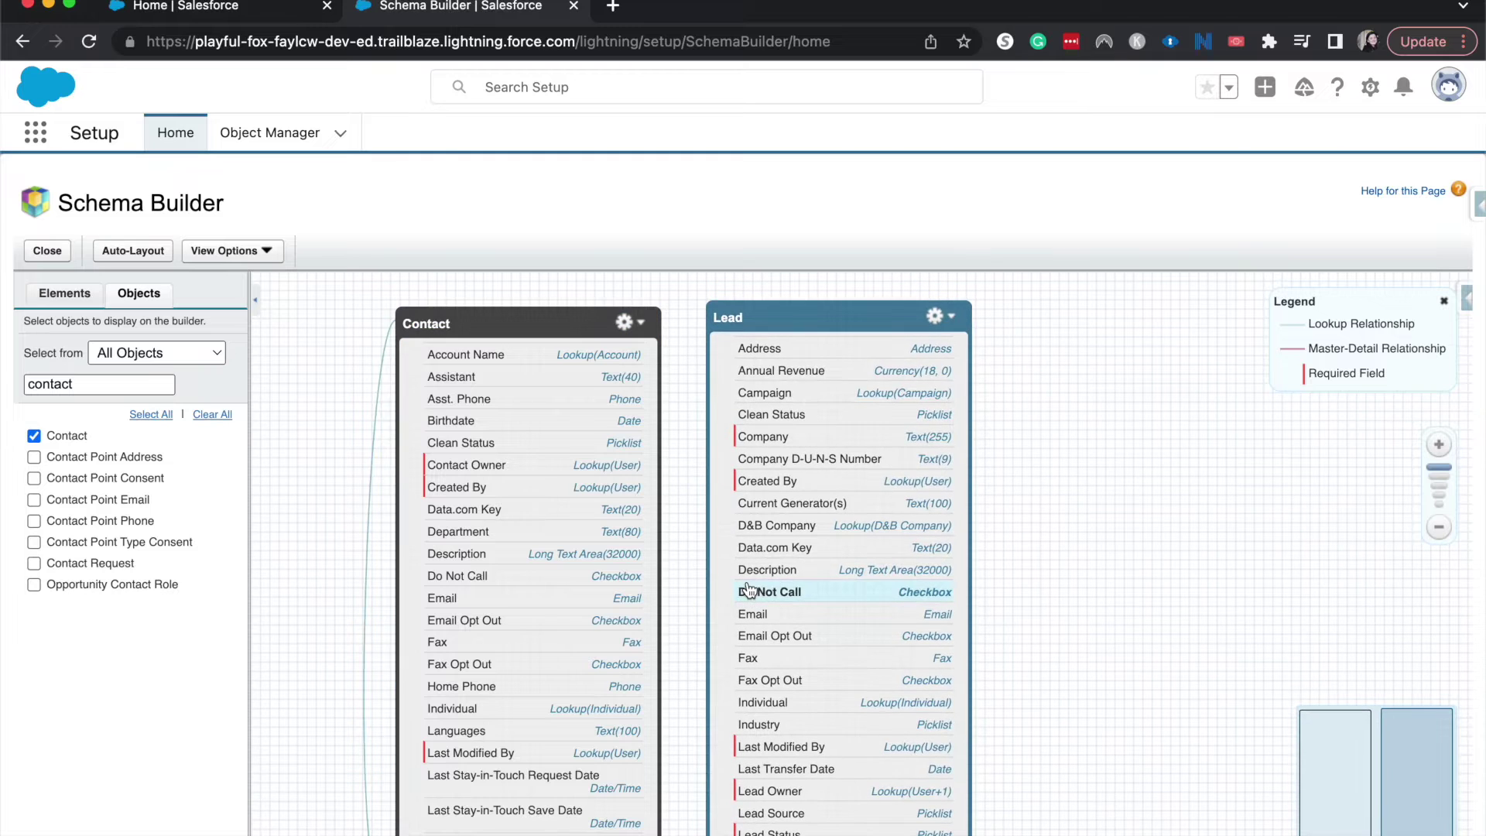
left_click(65, 293)
Drop a new Text field onto the Lead object and label it 'Alma Mater'
scroll(135, 463, "down", 1)
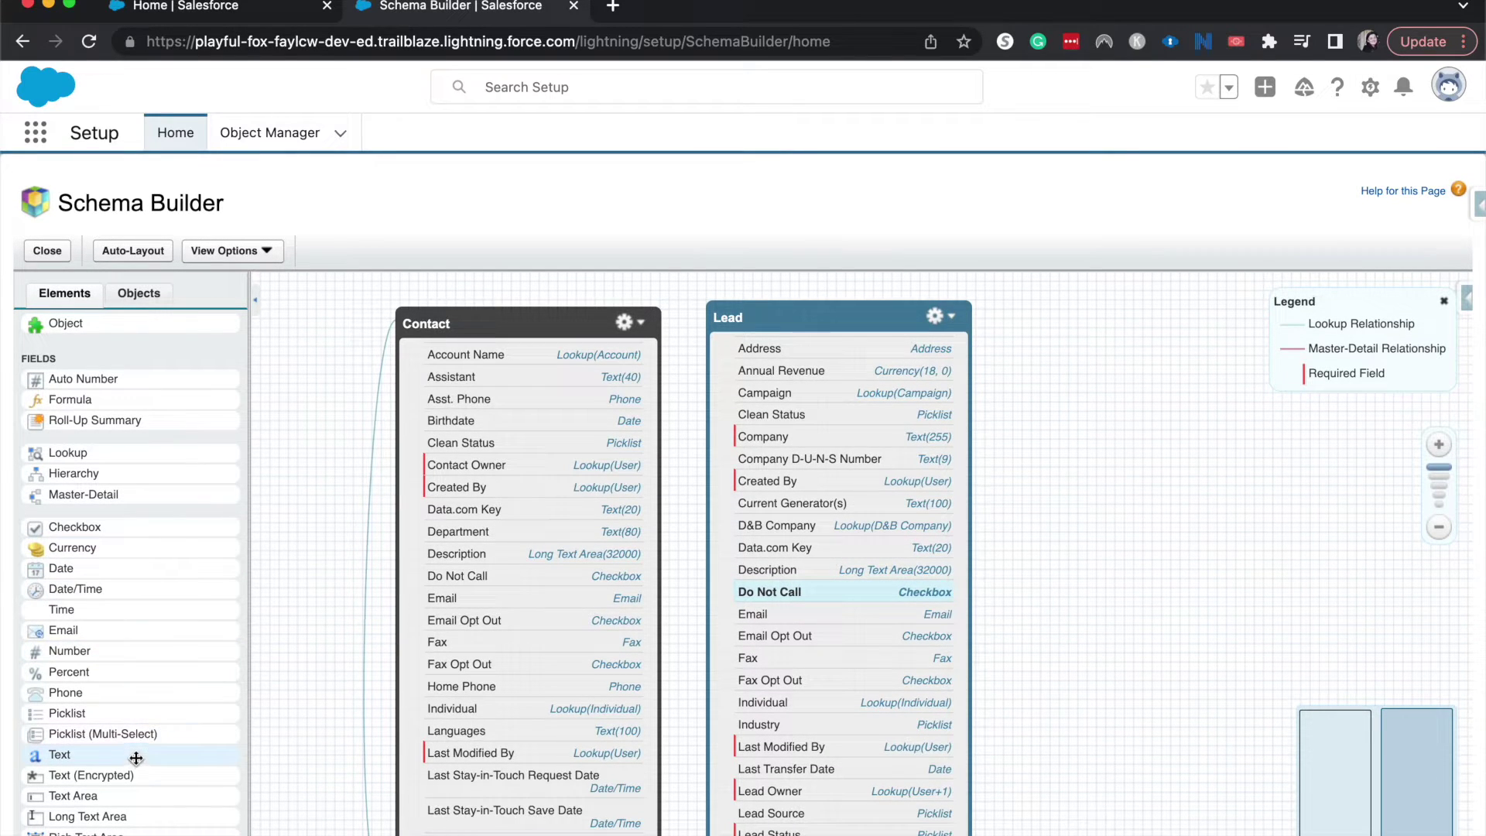
left_click_drag(144, 760, 834, 614)
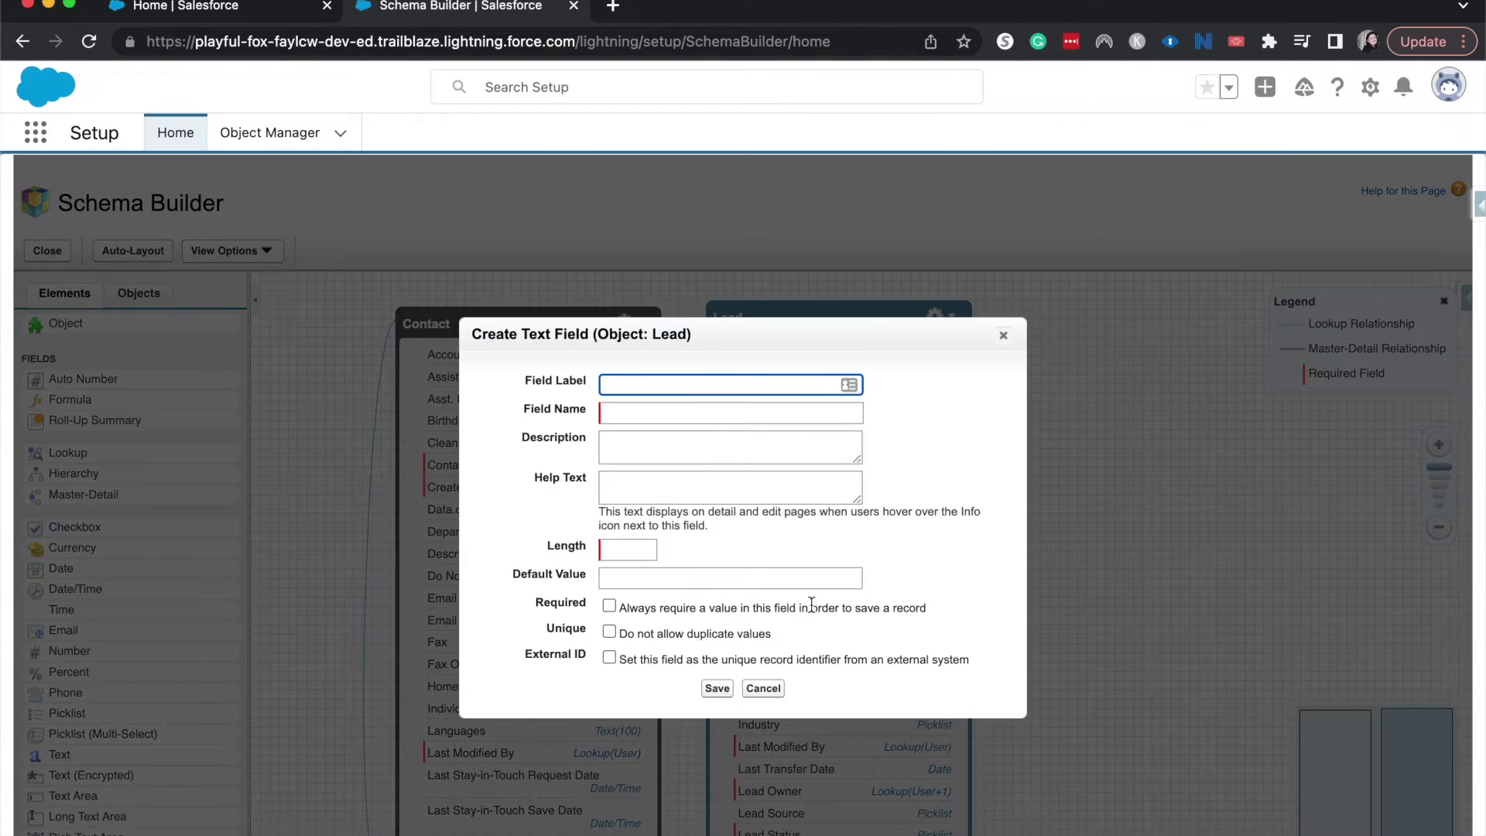
left_click(643, 379)
type("Alma Mater")
left_click(643, 414)
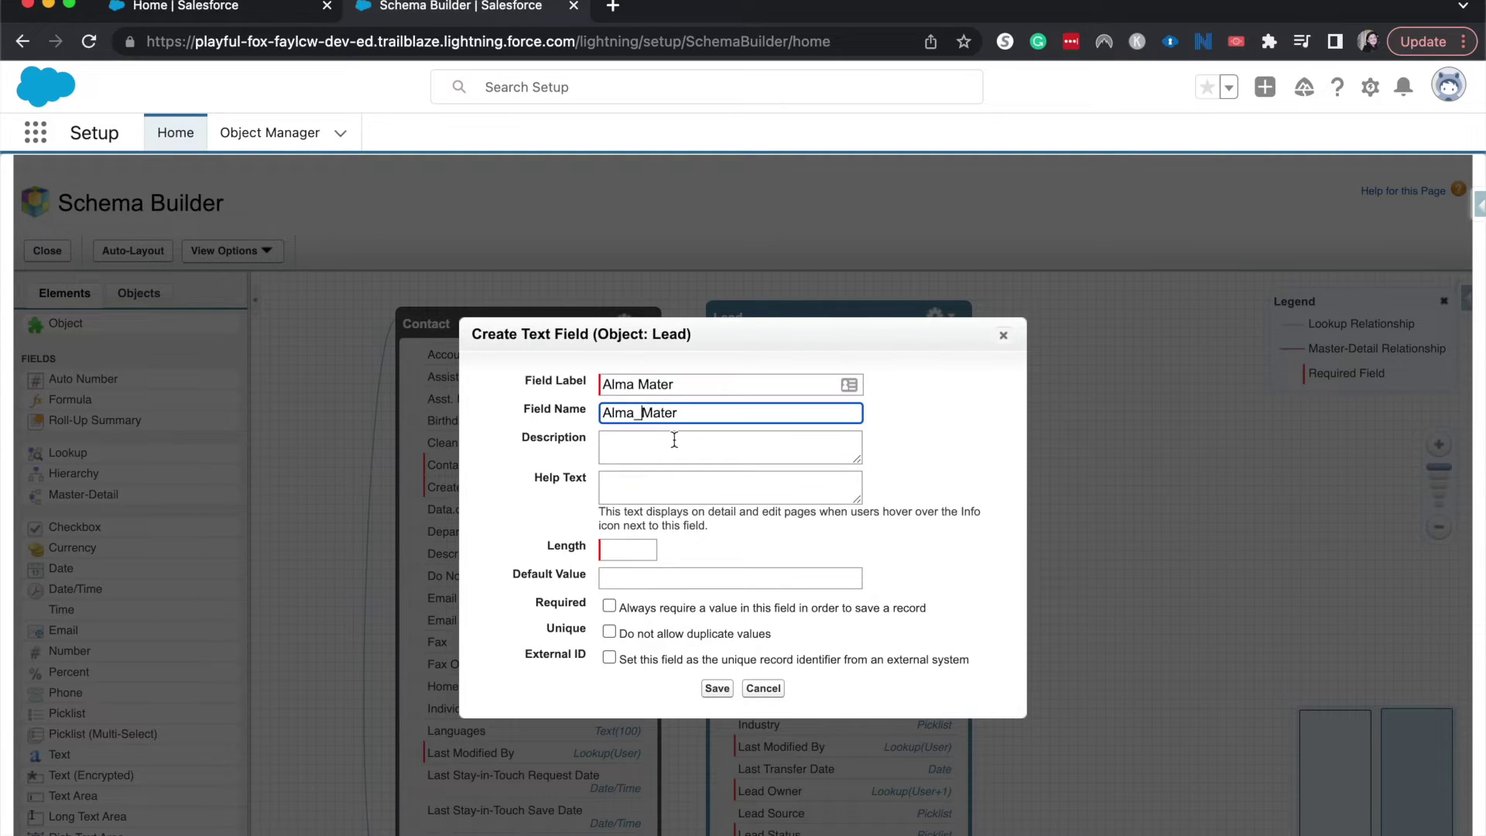
left_click(674, 439)
Give it help text 'The name of the university they went to', length 255, and save
left_click(691, 491)
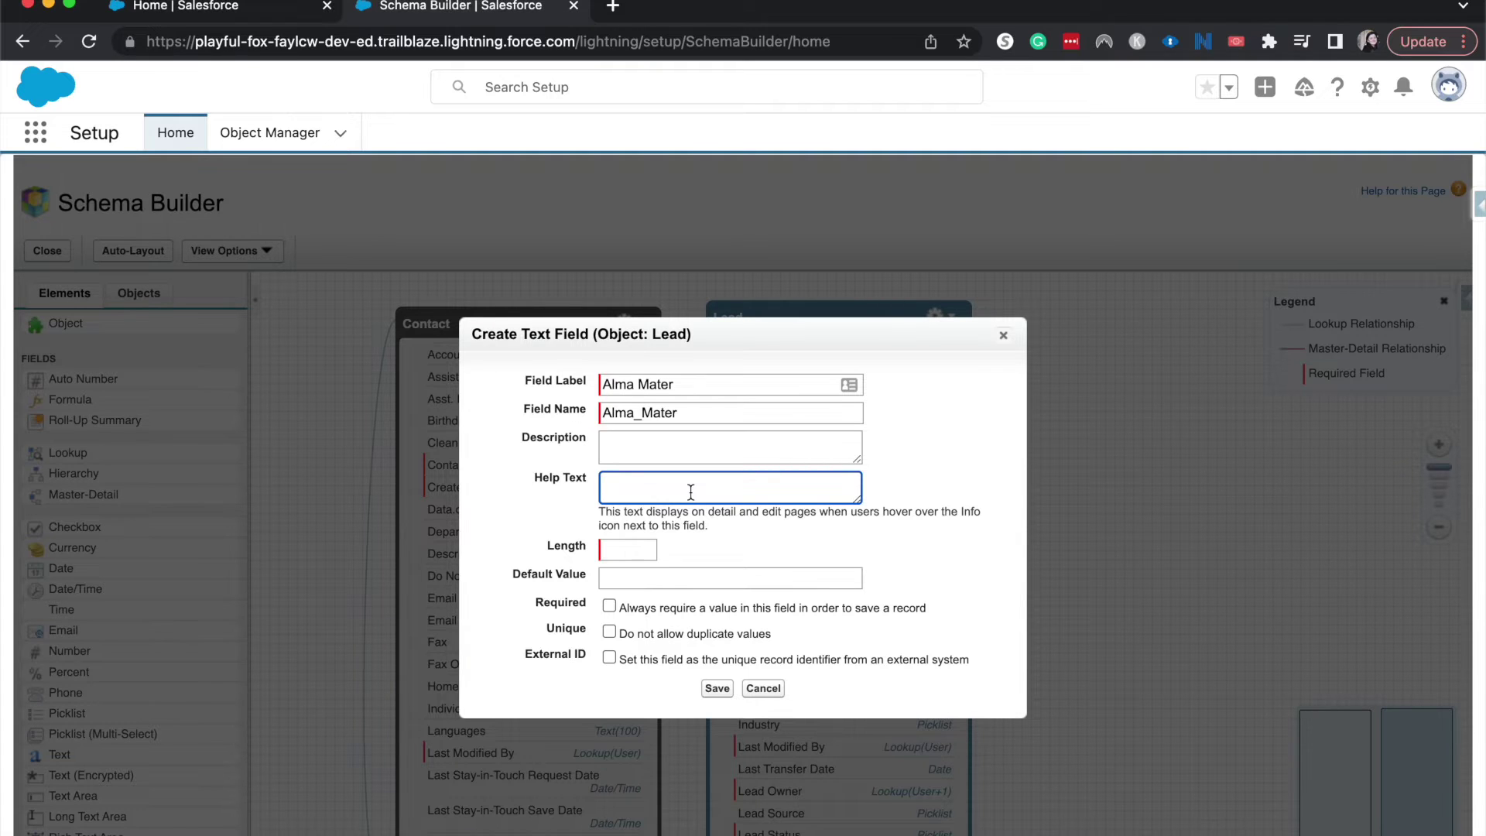
type("Same ni")
key("BackSpace")
key("BackSpace")
key("BackSpace")
key("BackSpace")
key("BackSpace")
key("BackSpace")
key("BackSpace")
type("The nam e")
key("BackSpace")
key("BackSpace")
type("e of the universtiy they went to")
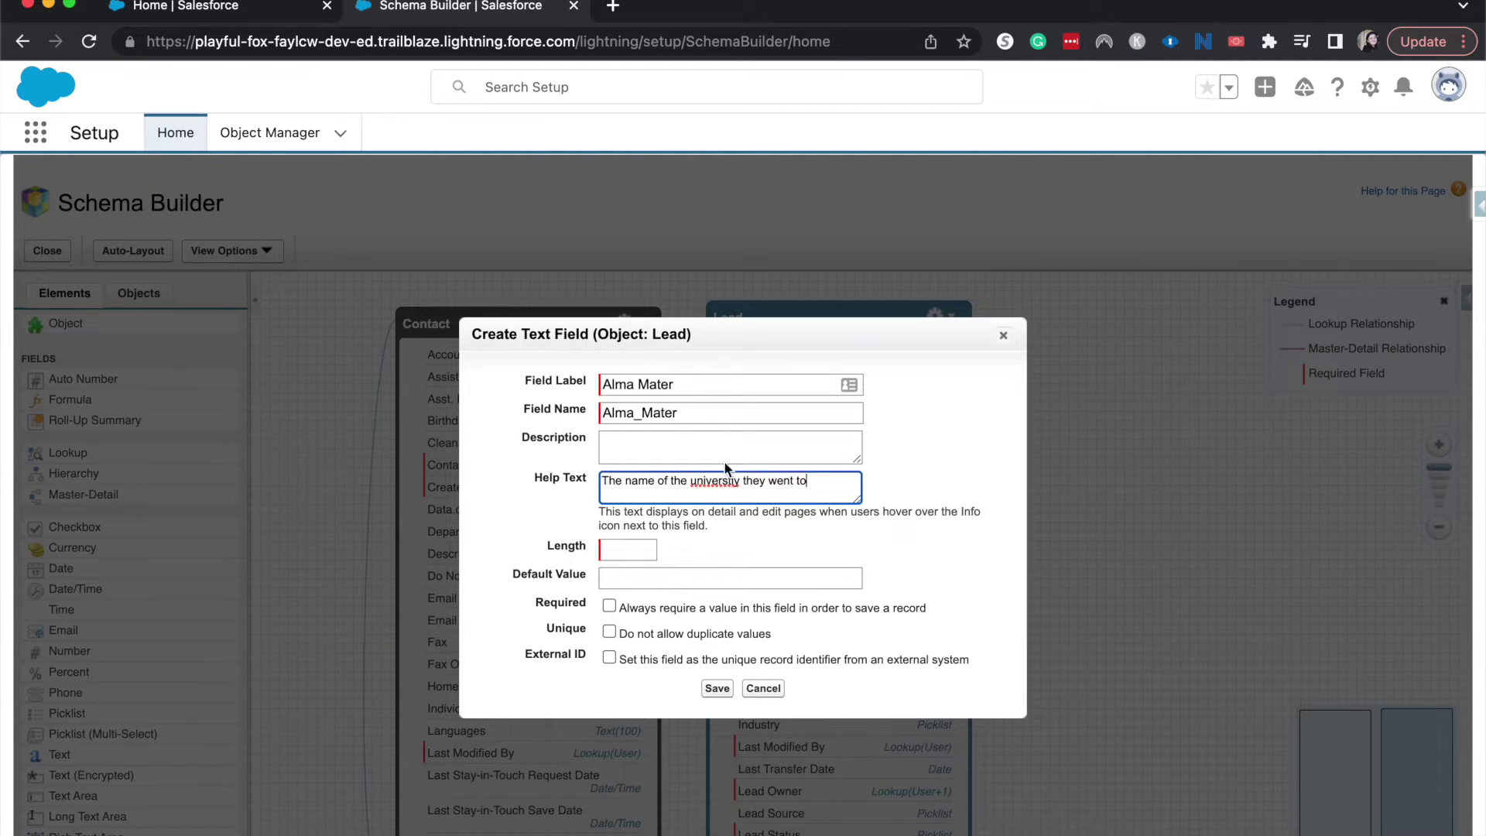
right_click(729, 481)
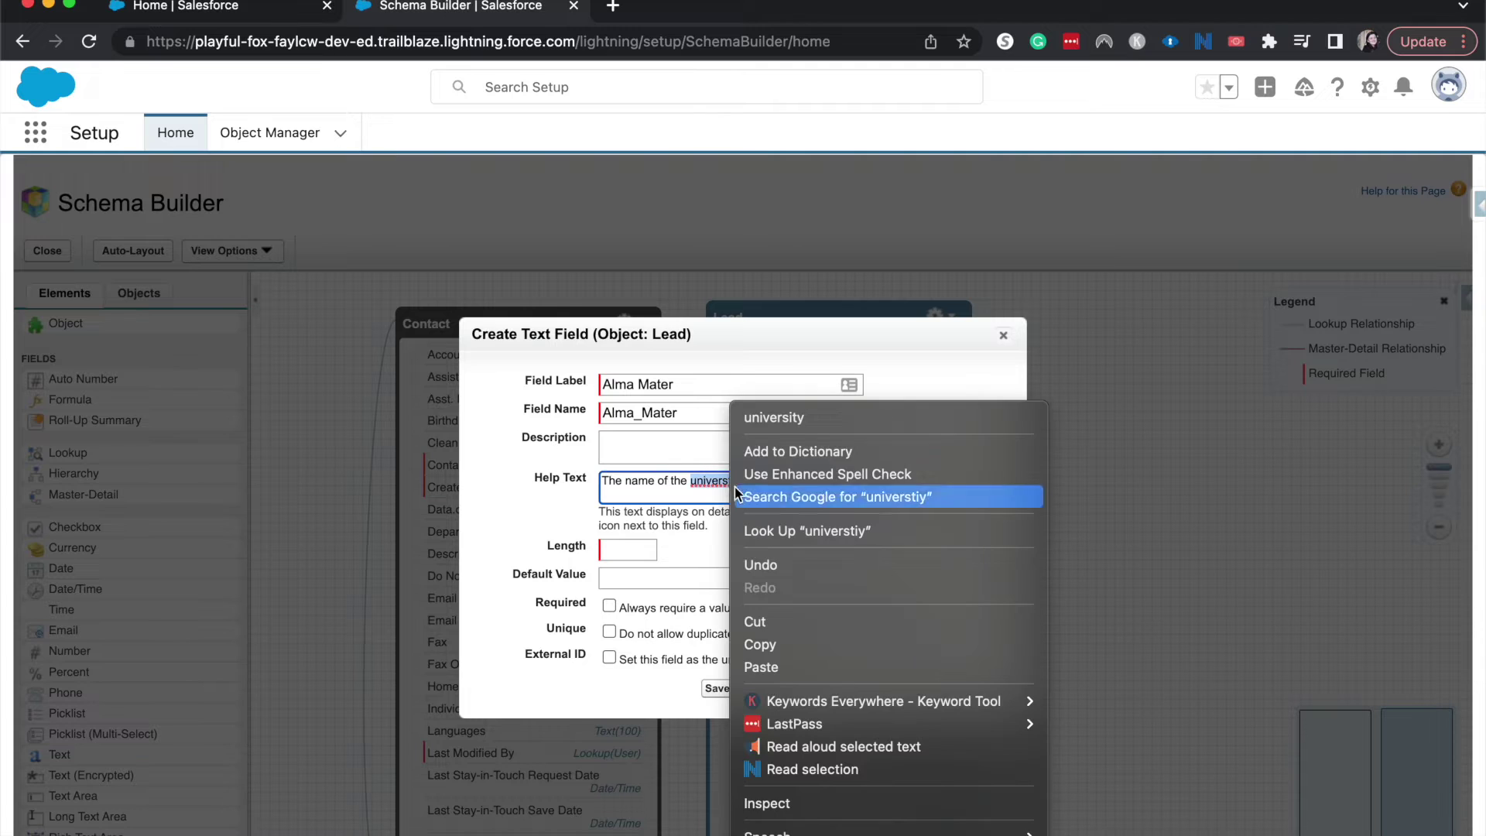
left_click(766, 418)
left_click(635, 550)
type("255")
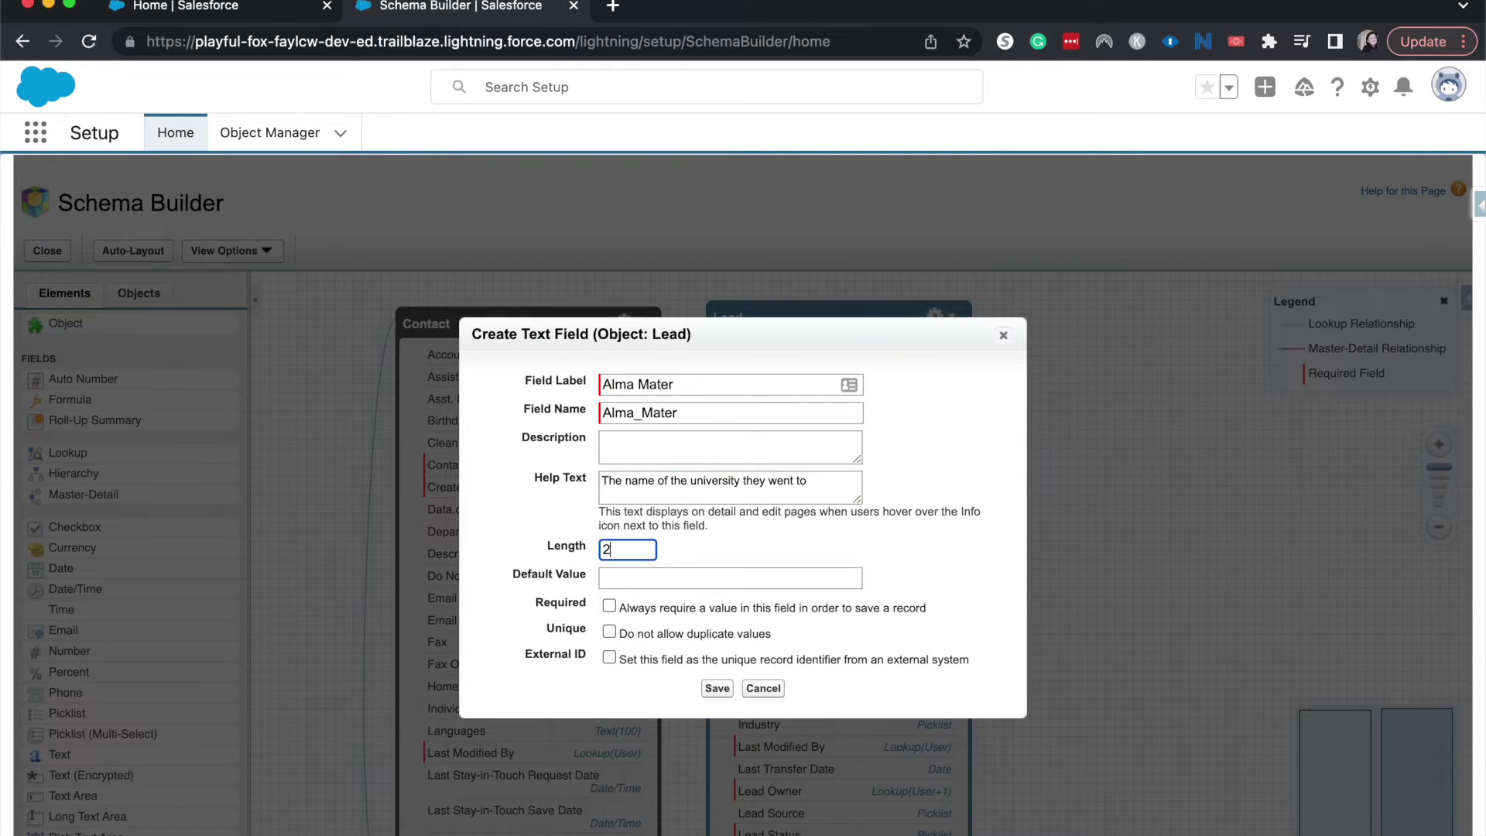
left_click(698, 559)
left_click(717, 689)
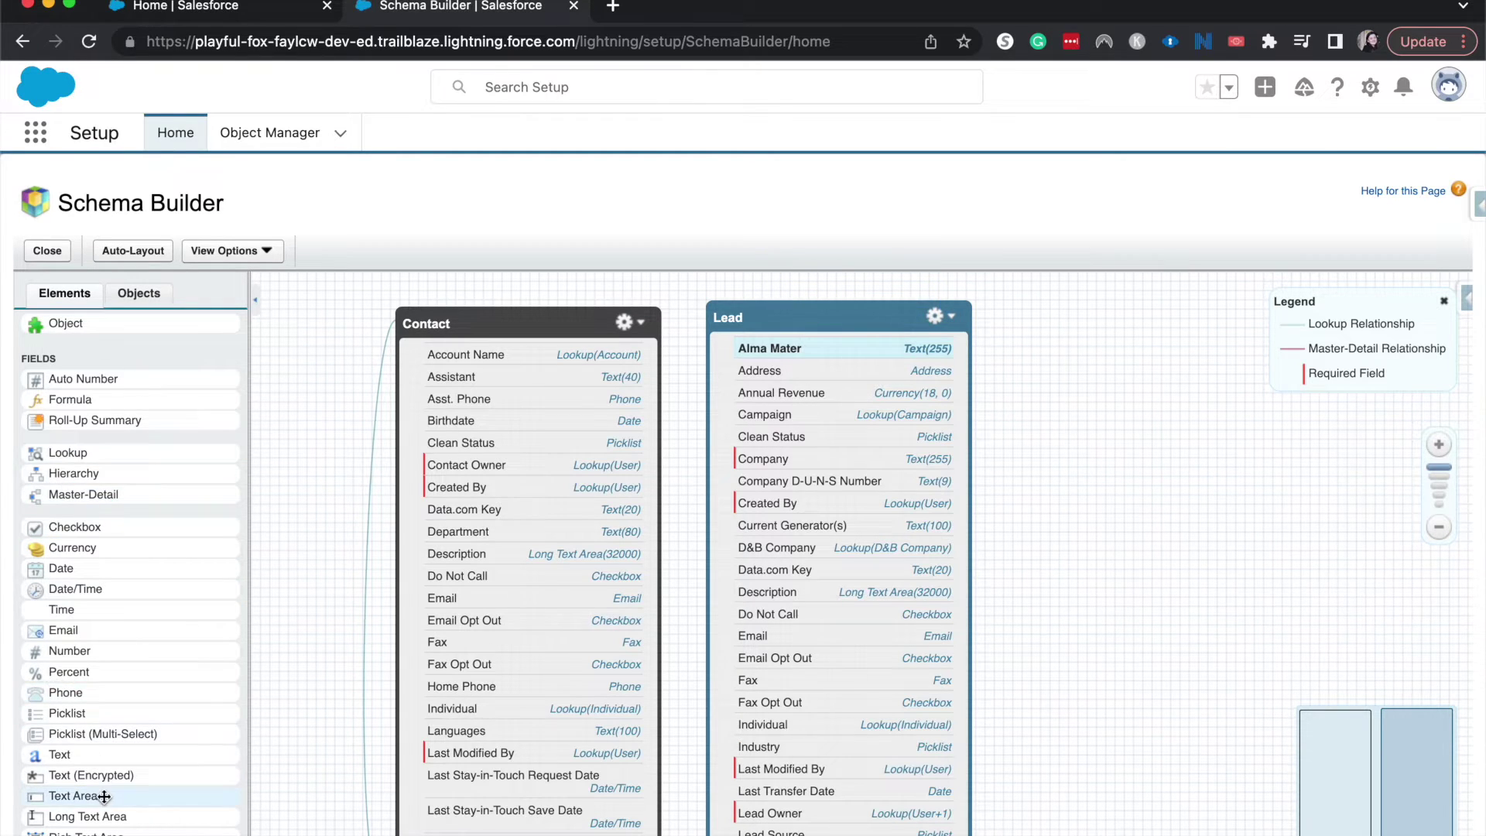
Add a Contact Text field 'Alma Mater', length 255, help text 'Name of the university they went to'
left_click_drag(73, 755, 513, 341)
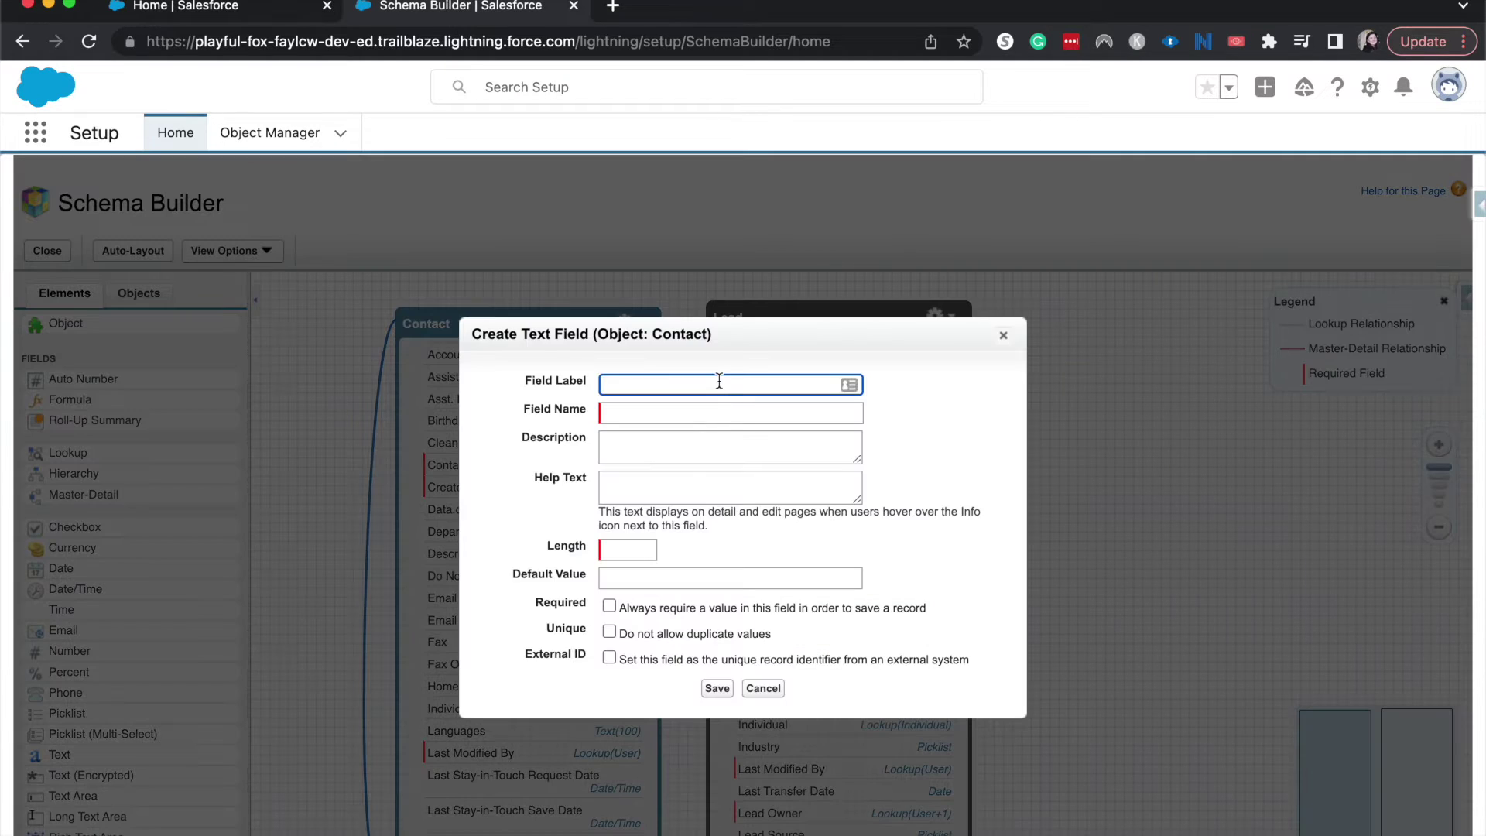
type("Alam")
key("BackSpace")
key("BackSpace")
key("BackSpace")
type("lma Mater")
key("Tab")
key("Tab")
key("Tab")
type("Nam")
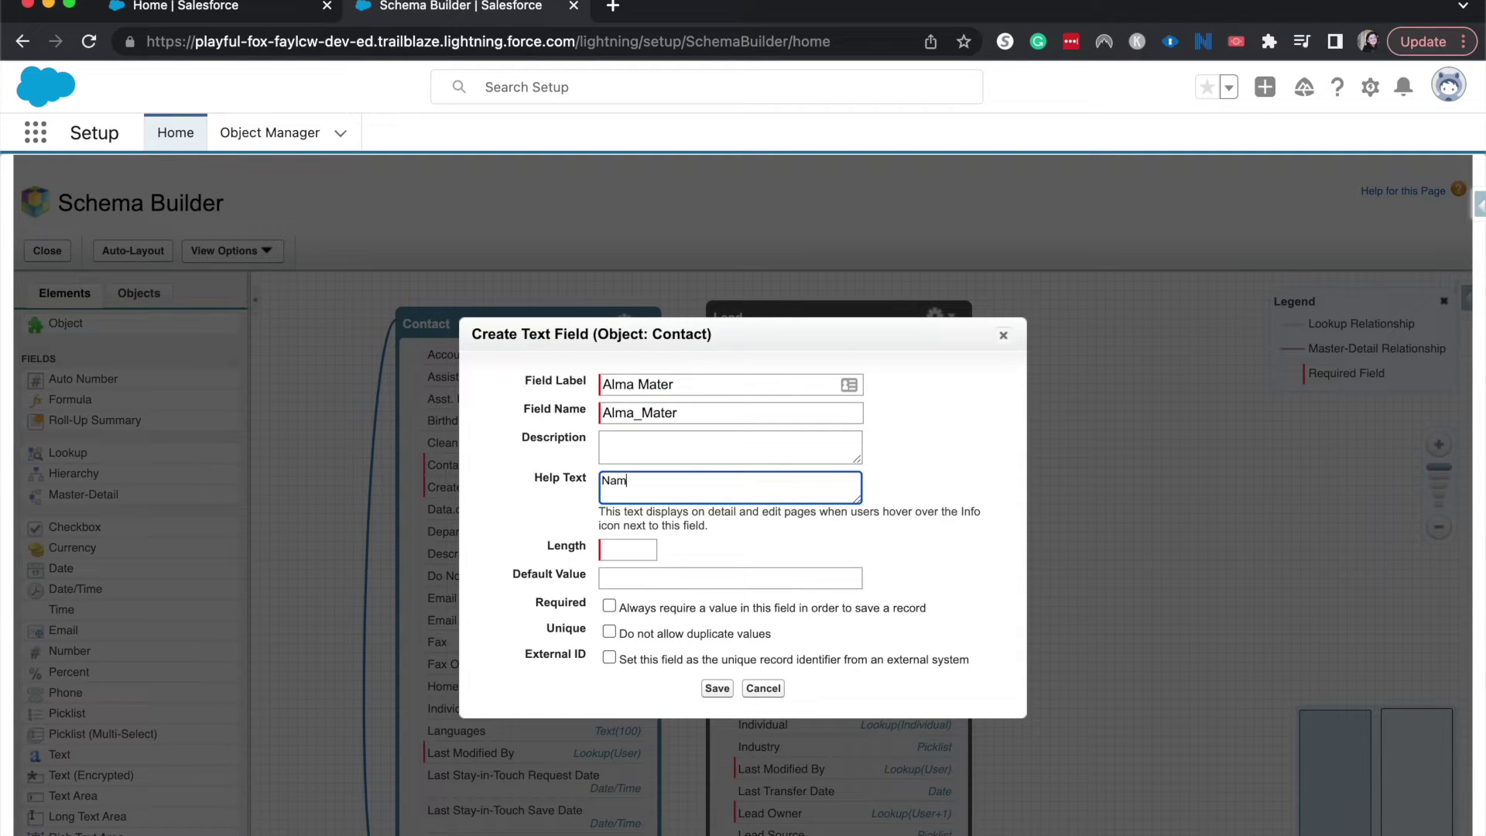
type("e of the university they went to")
left_click(637, 551)
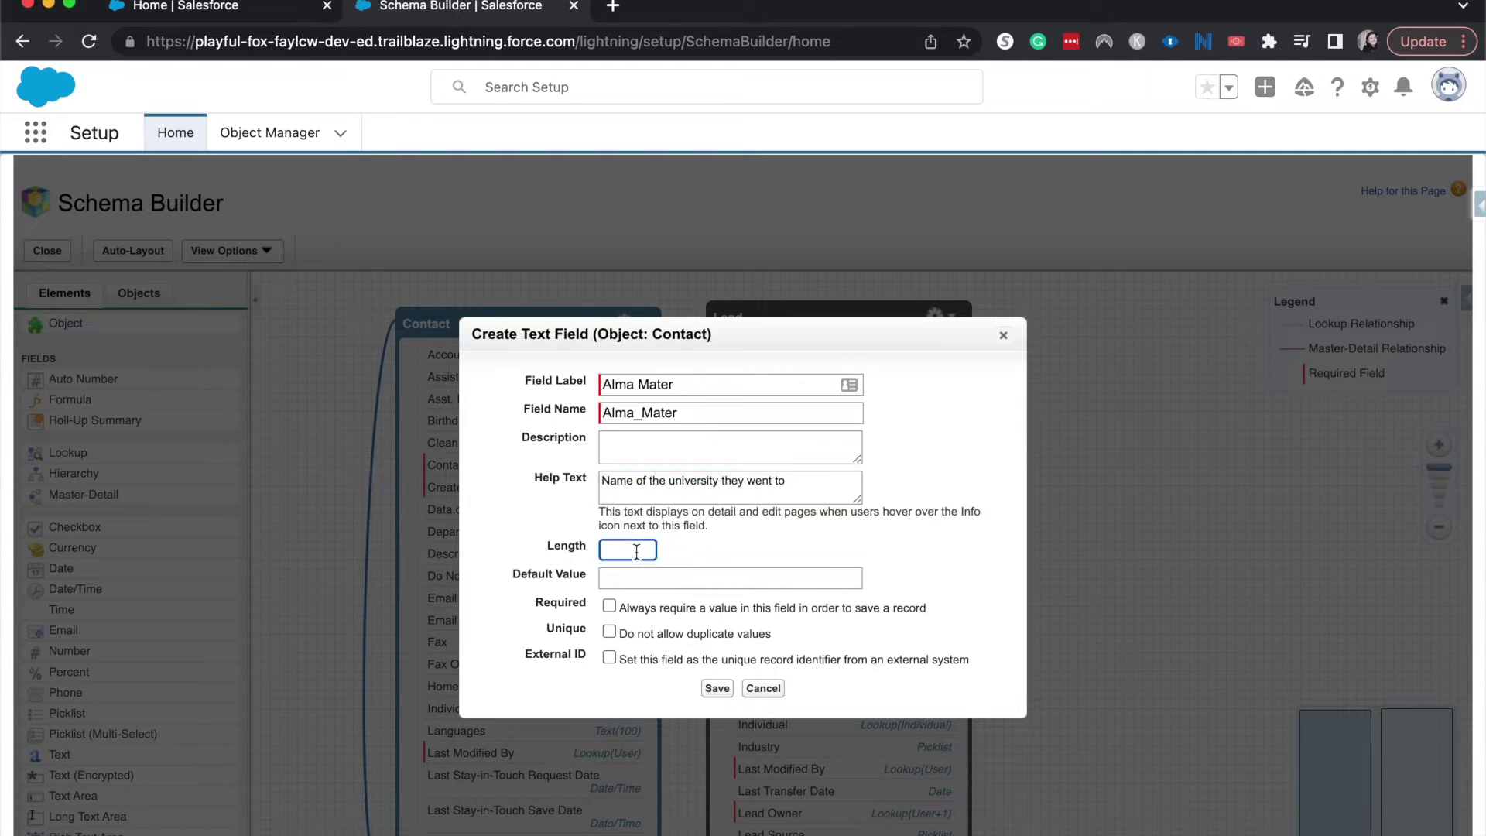
type("255")
left_click(716, 688)
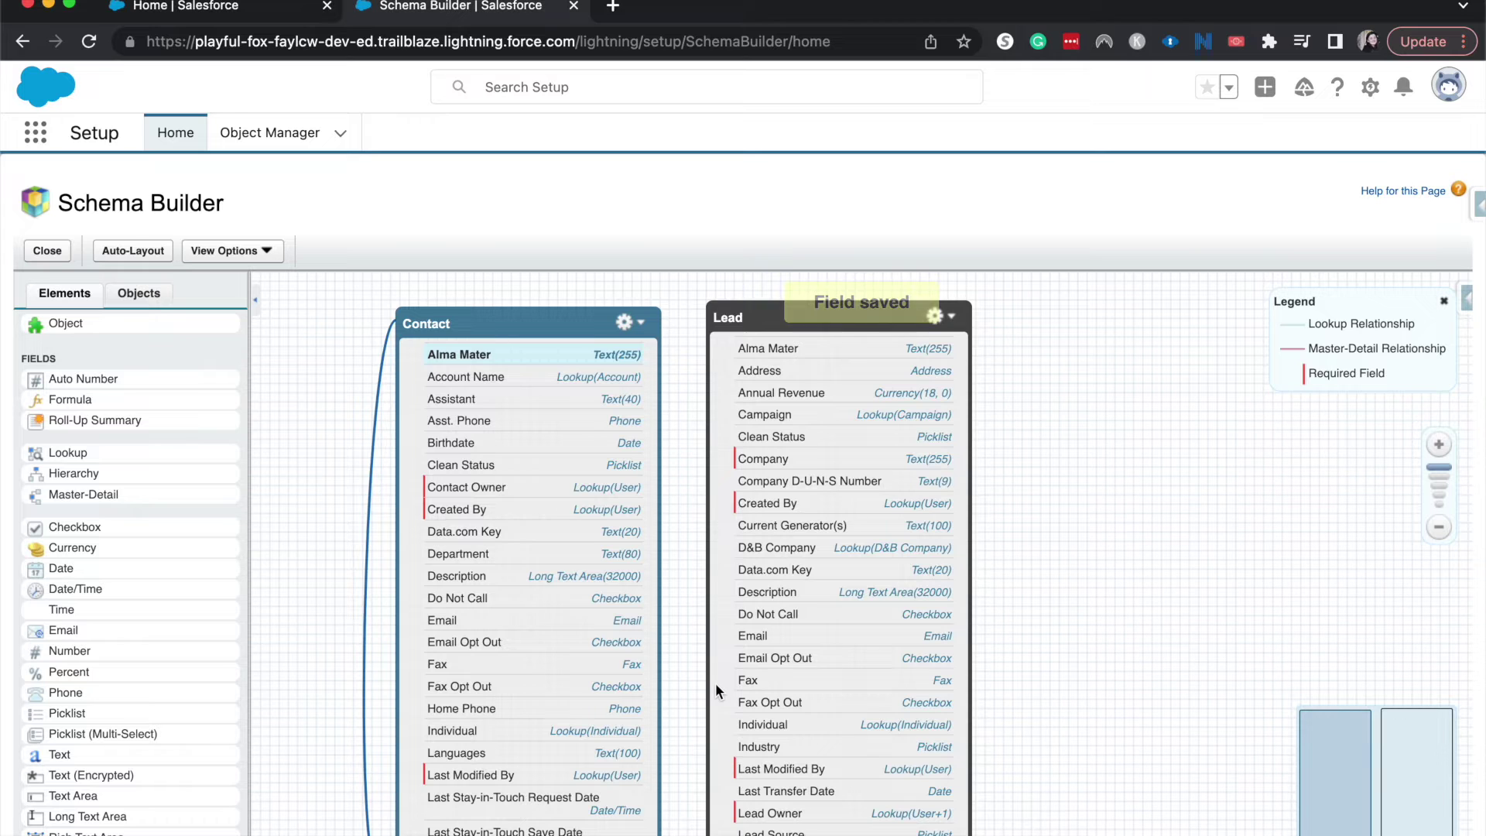
left_click(214, 16)
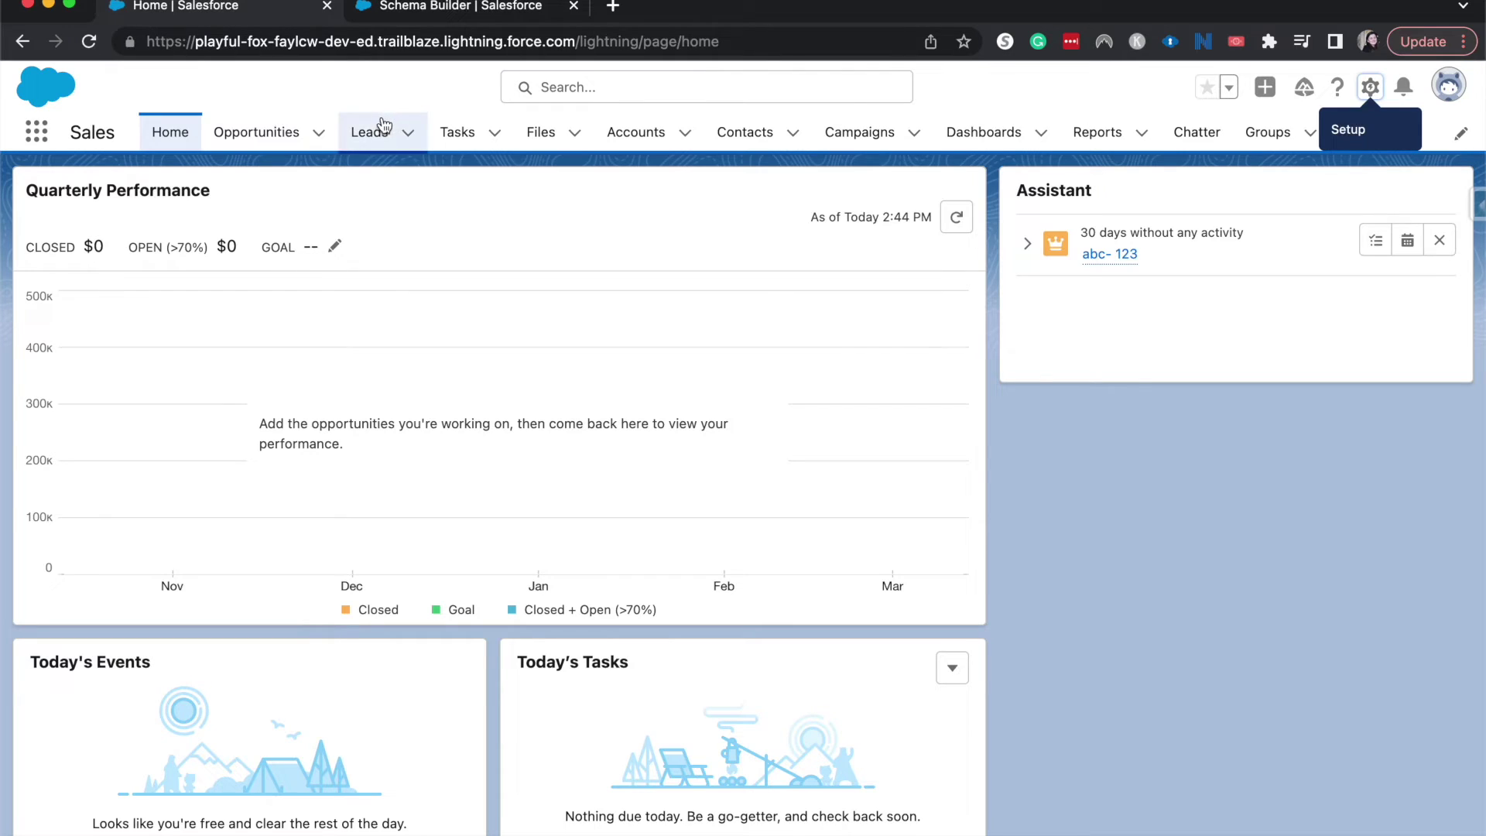
Look over a lead's detail fields from the Leads list, then go back to Schema Builder
left_click(383, 128)
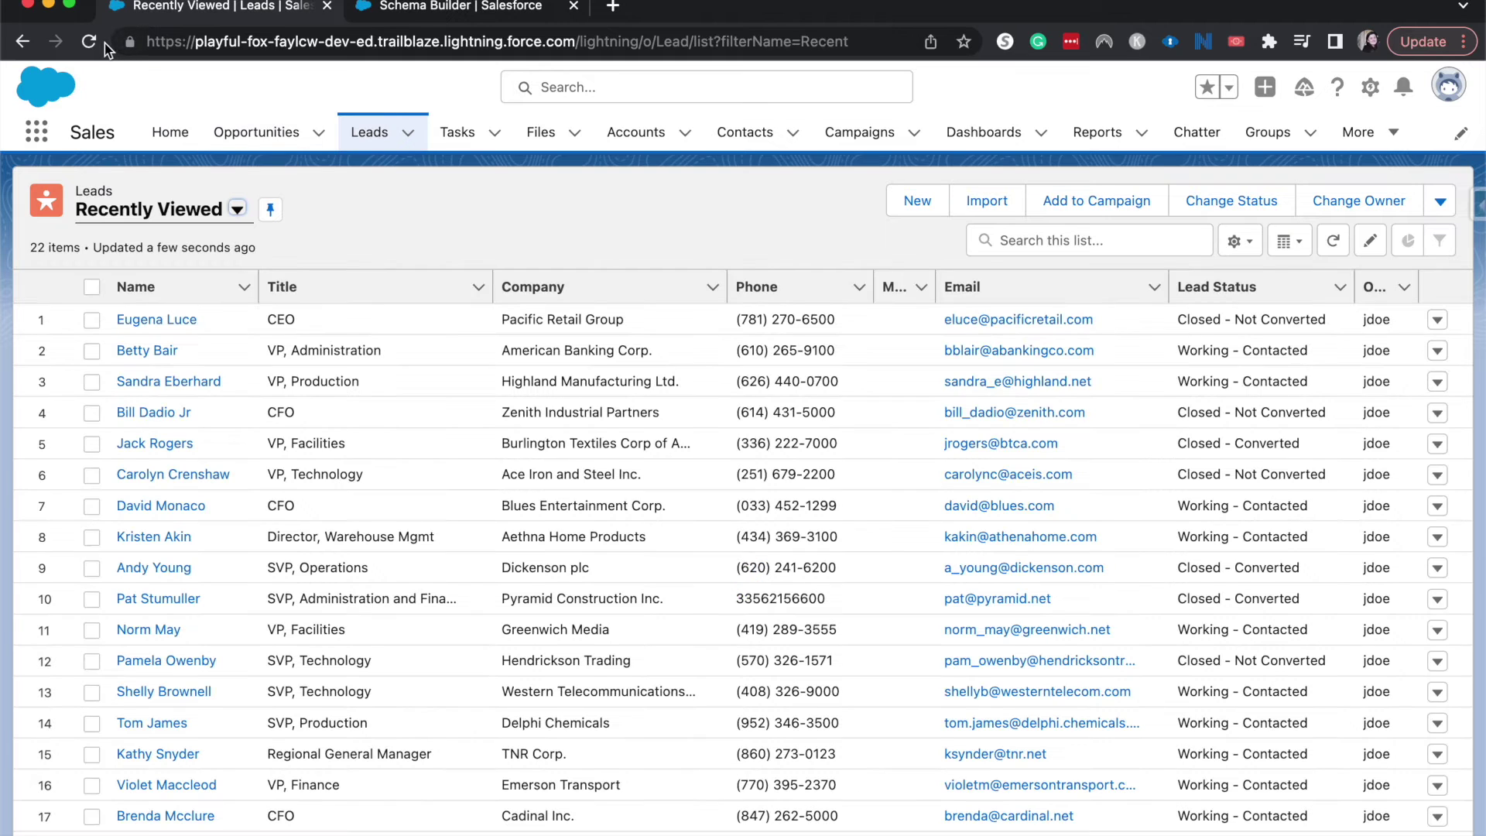
left_click(98, 42)
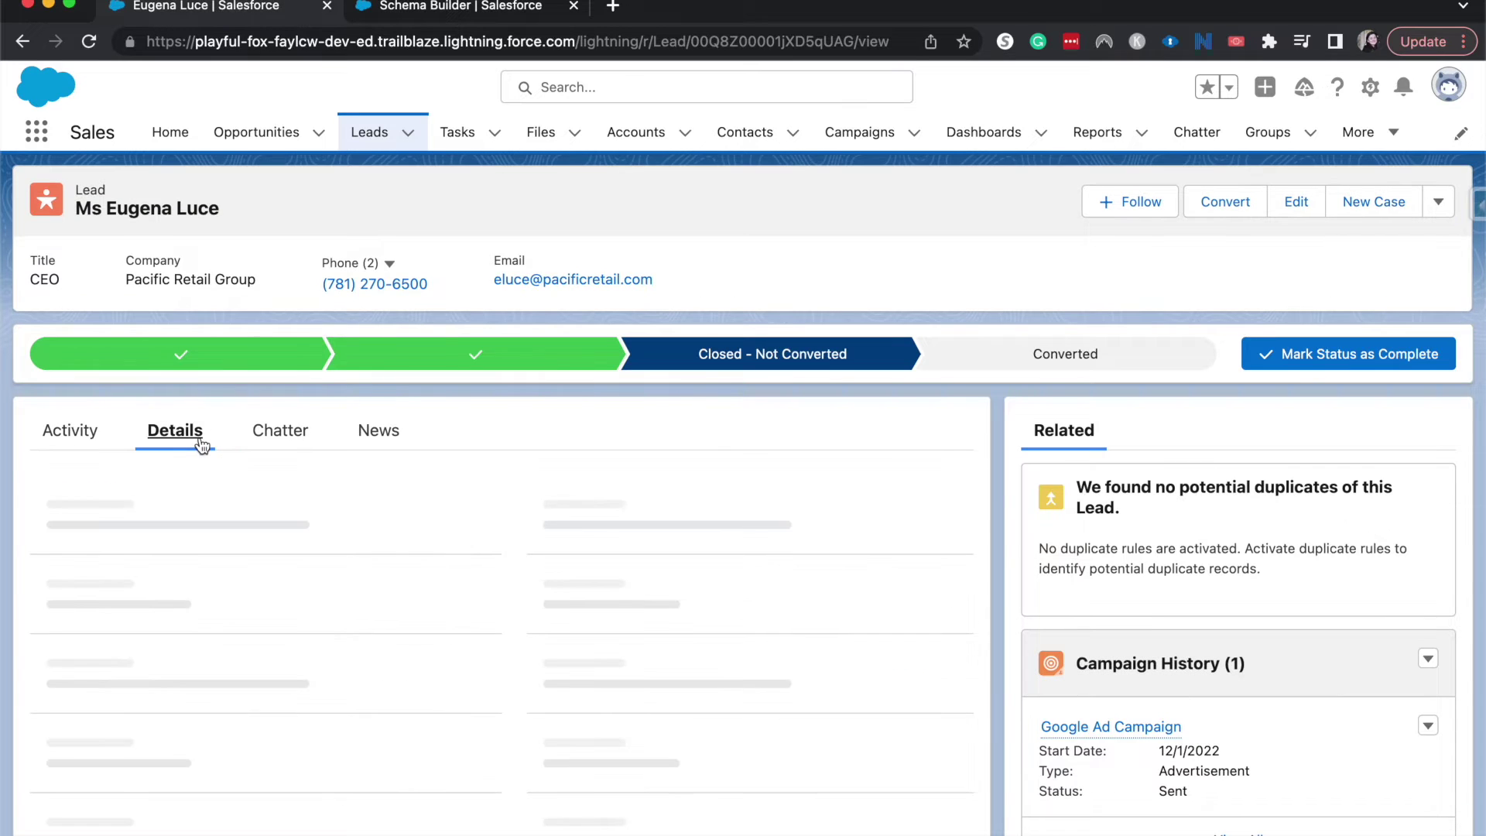
scroll(517, 644, "down", 5)
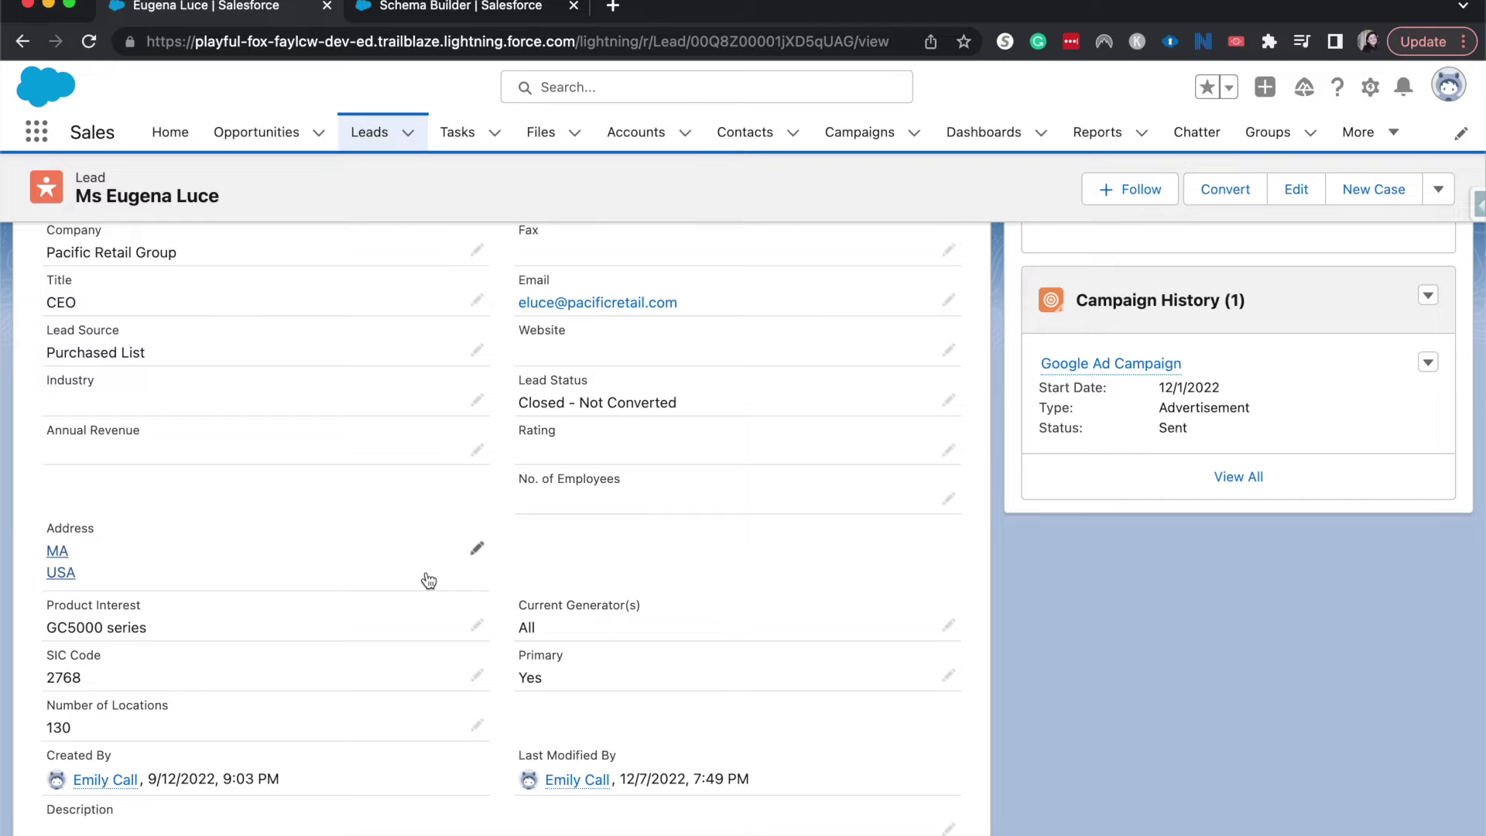
scroll(429, 581, "up", 3)
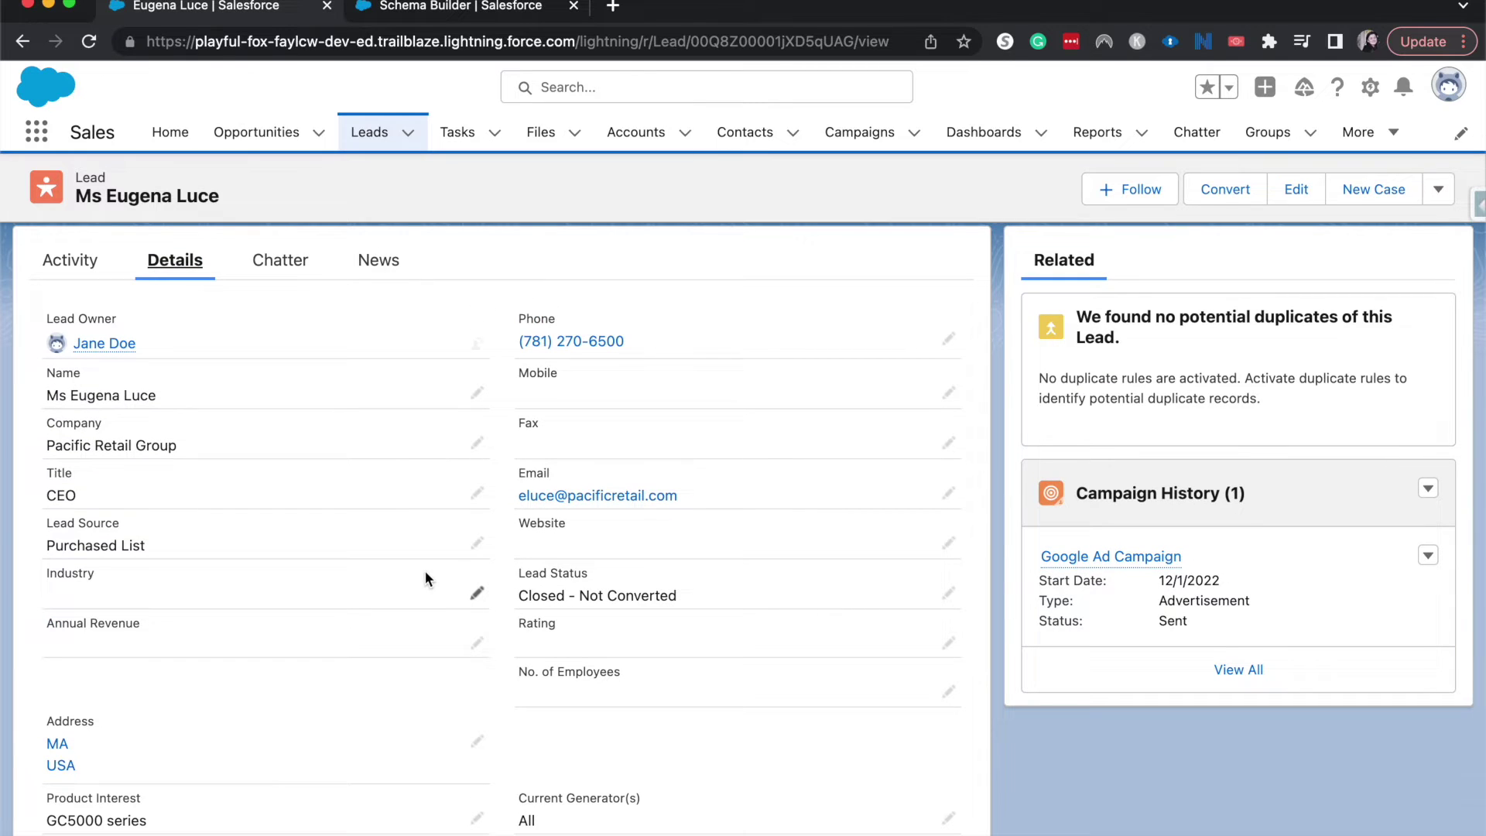
left_click(445, 7)
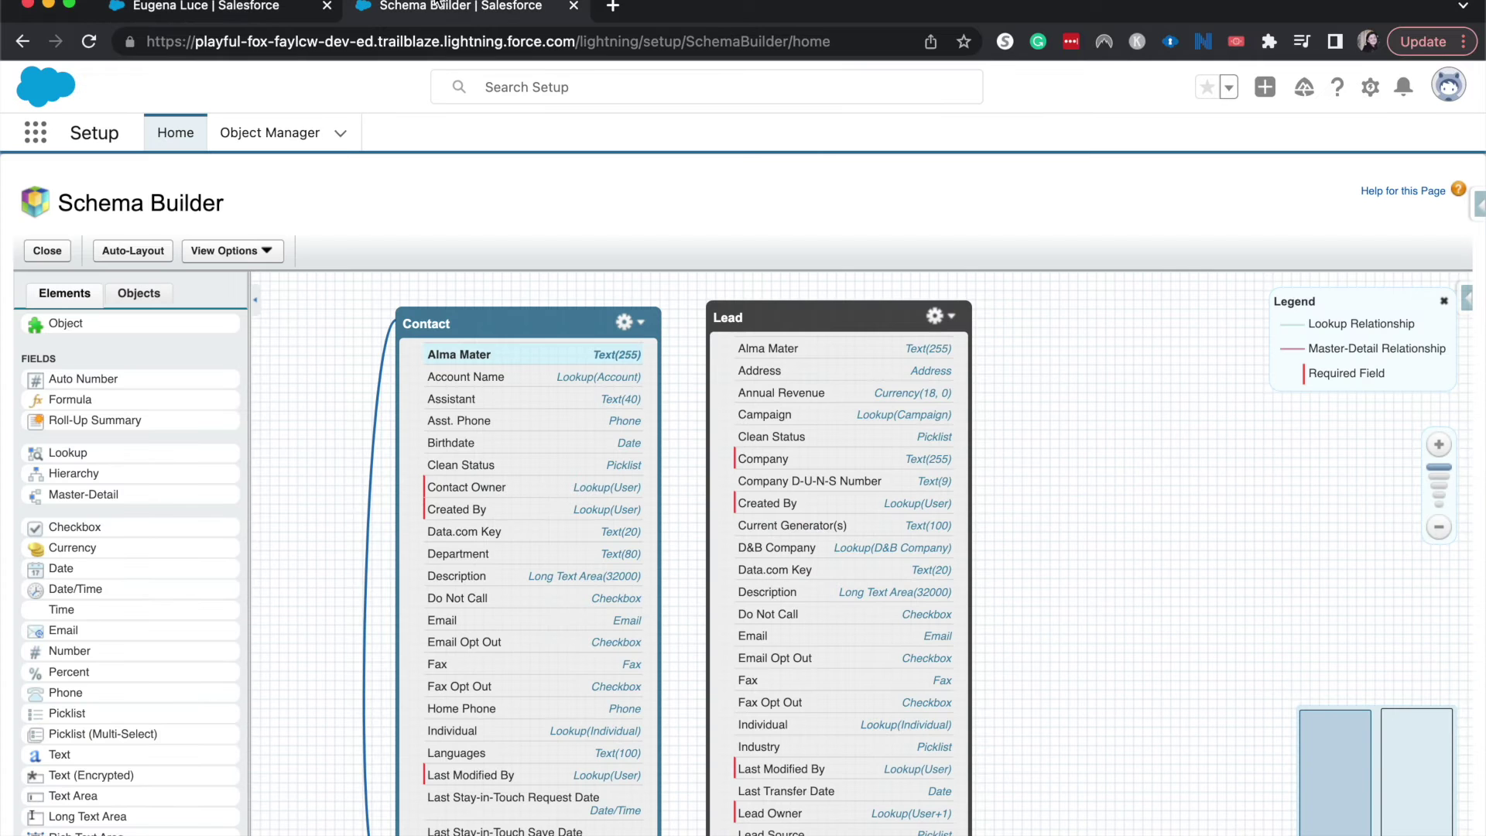
Edit Lead Layout in Object Manager: place Alma Mater under Title in Lead Information and save
left_click(248, 145)
left_click(1154, 195)
type("lead")
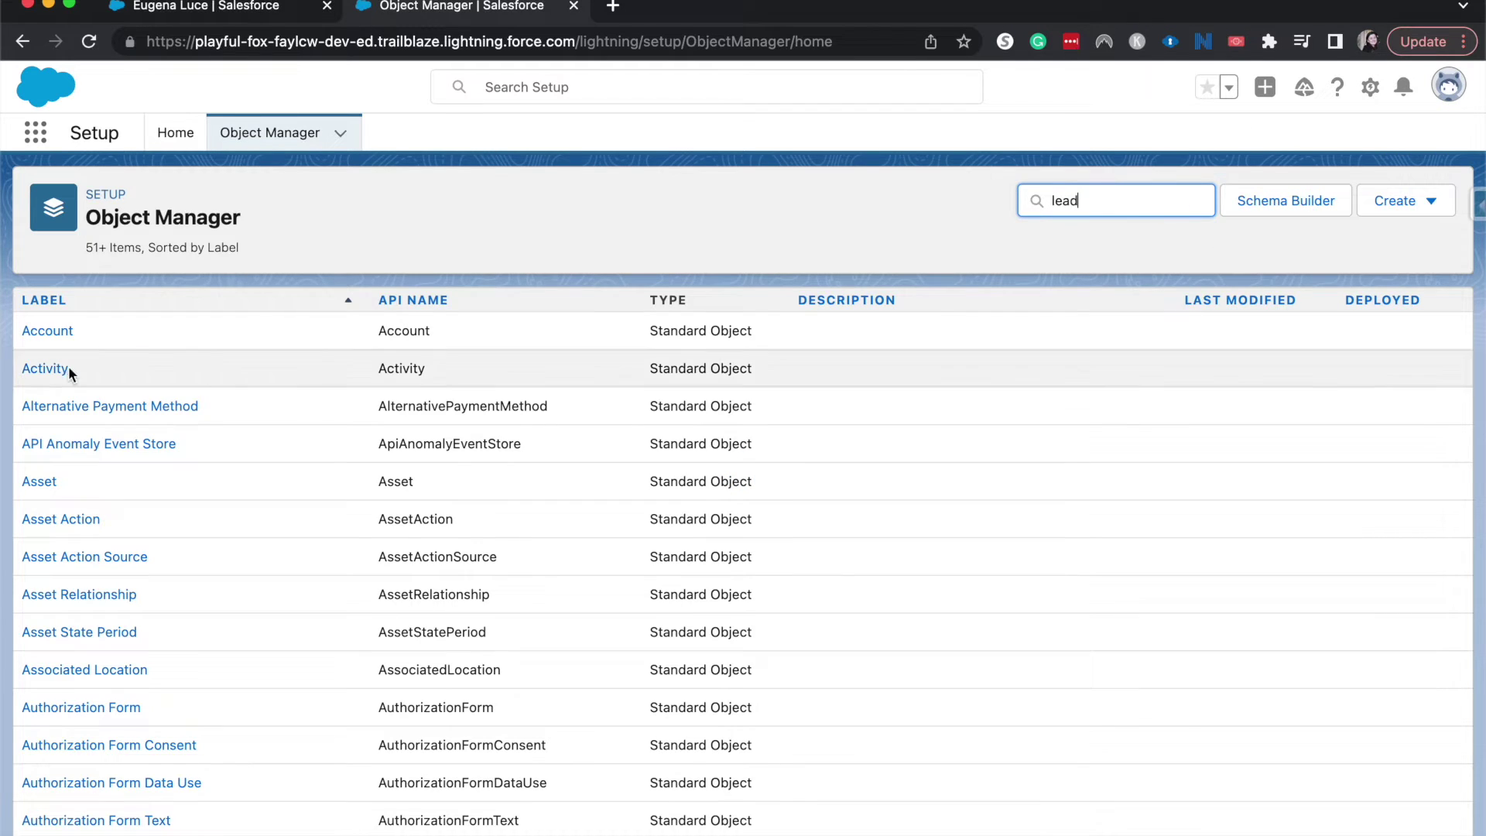
left_click(34, 331)
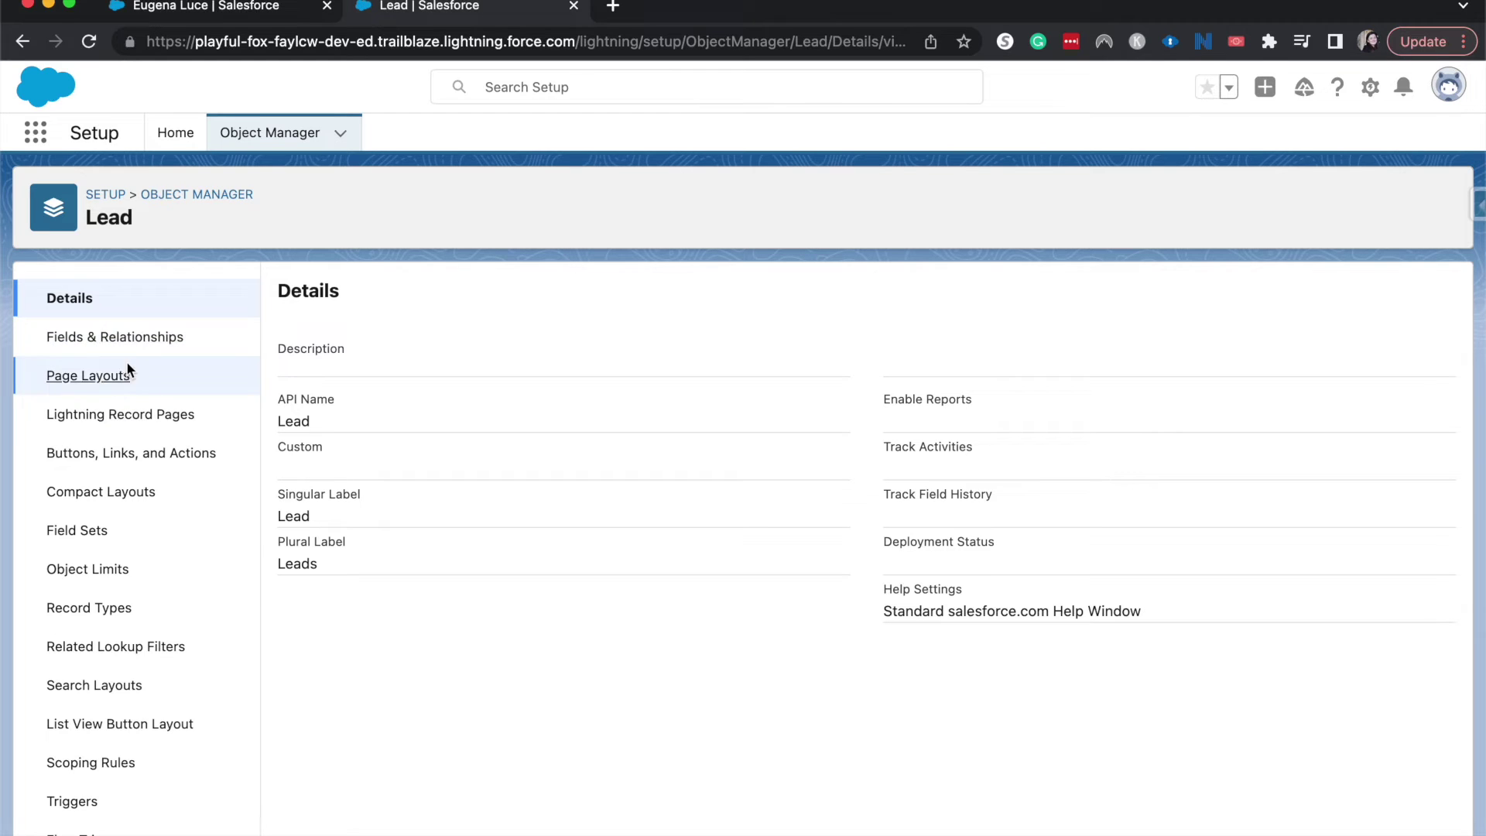
left_click(127, 372)
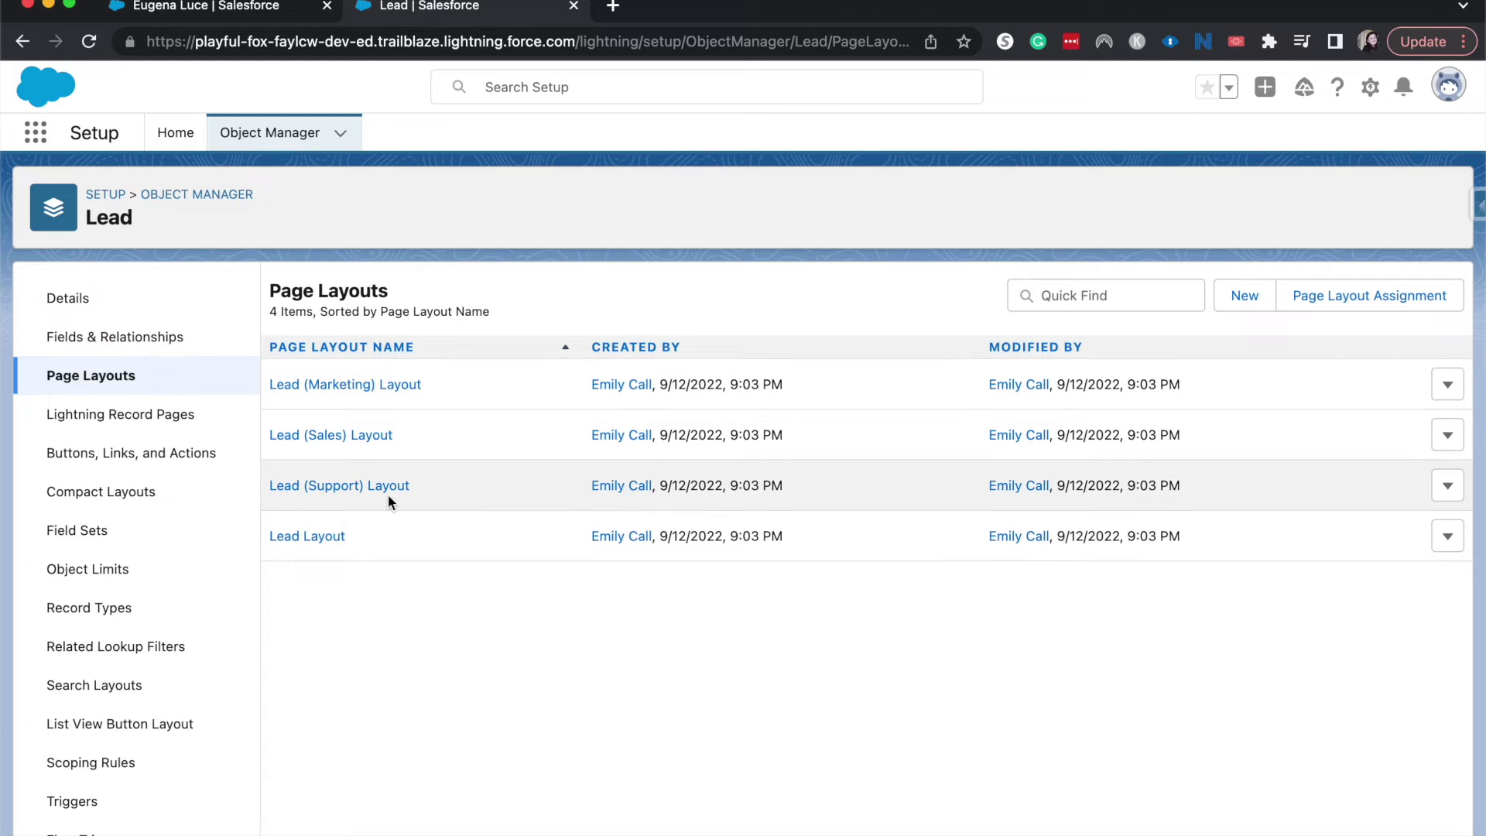
left_click(307, 538)
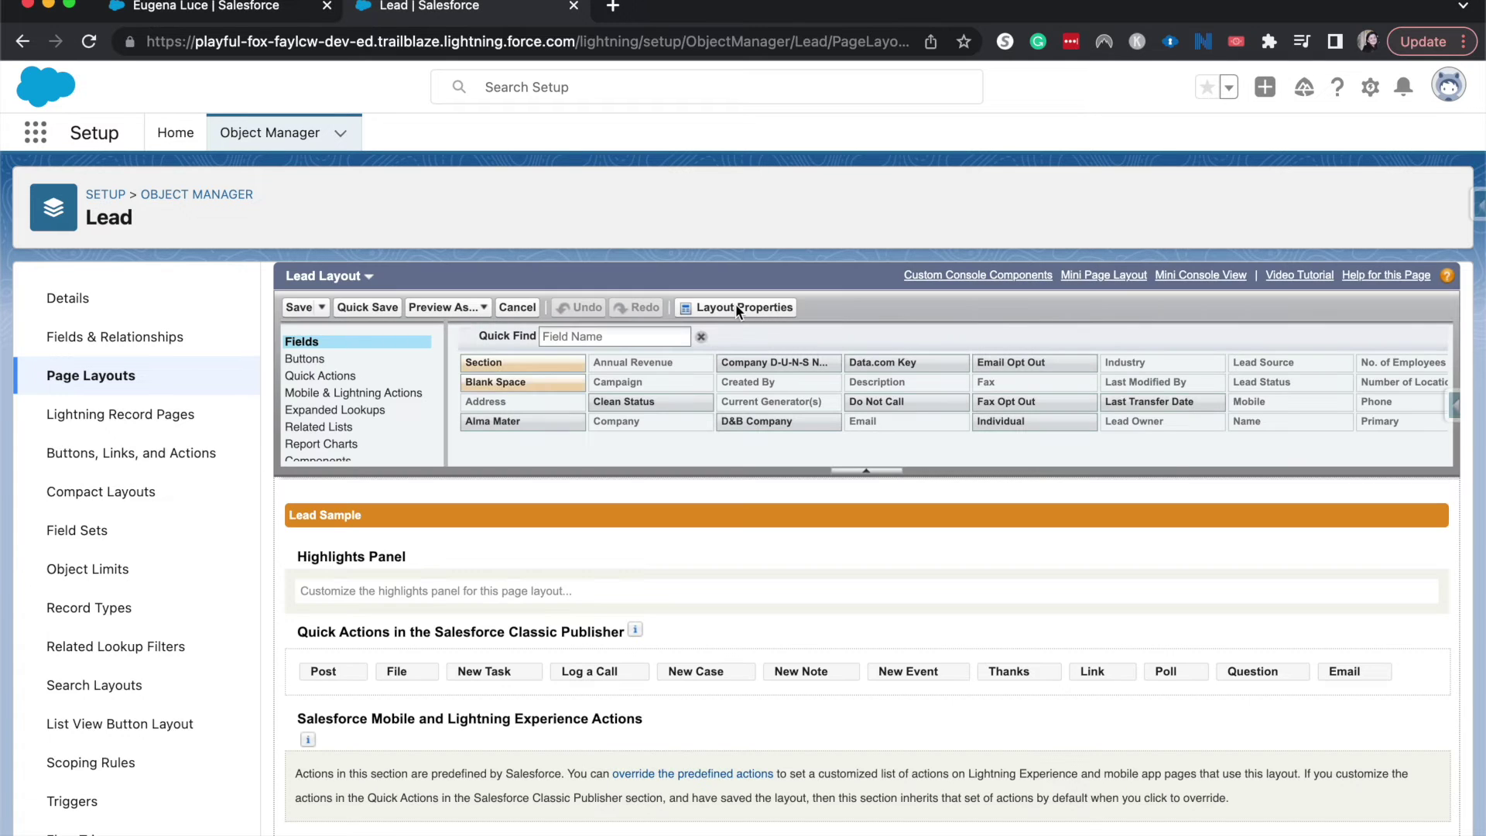
scroll(771, 555, "down", 3)
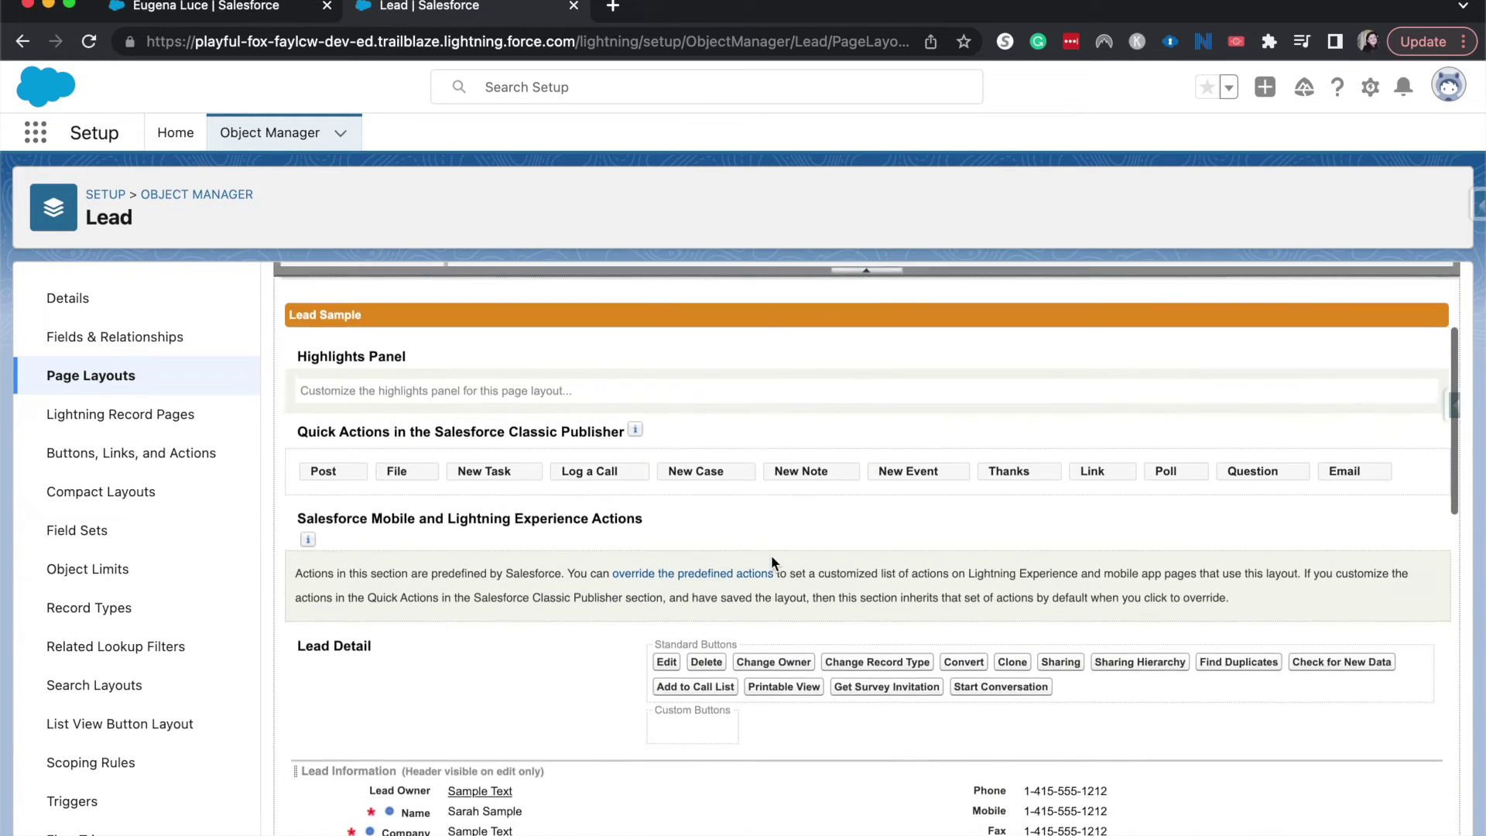
scroll(772, 556, "up", 3)
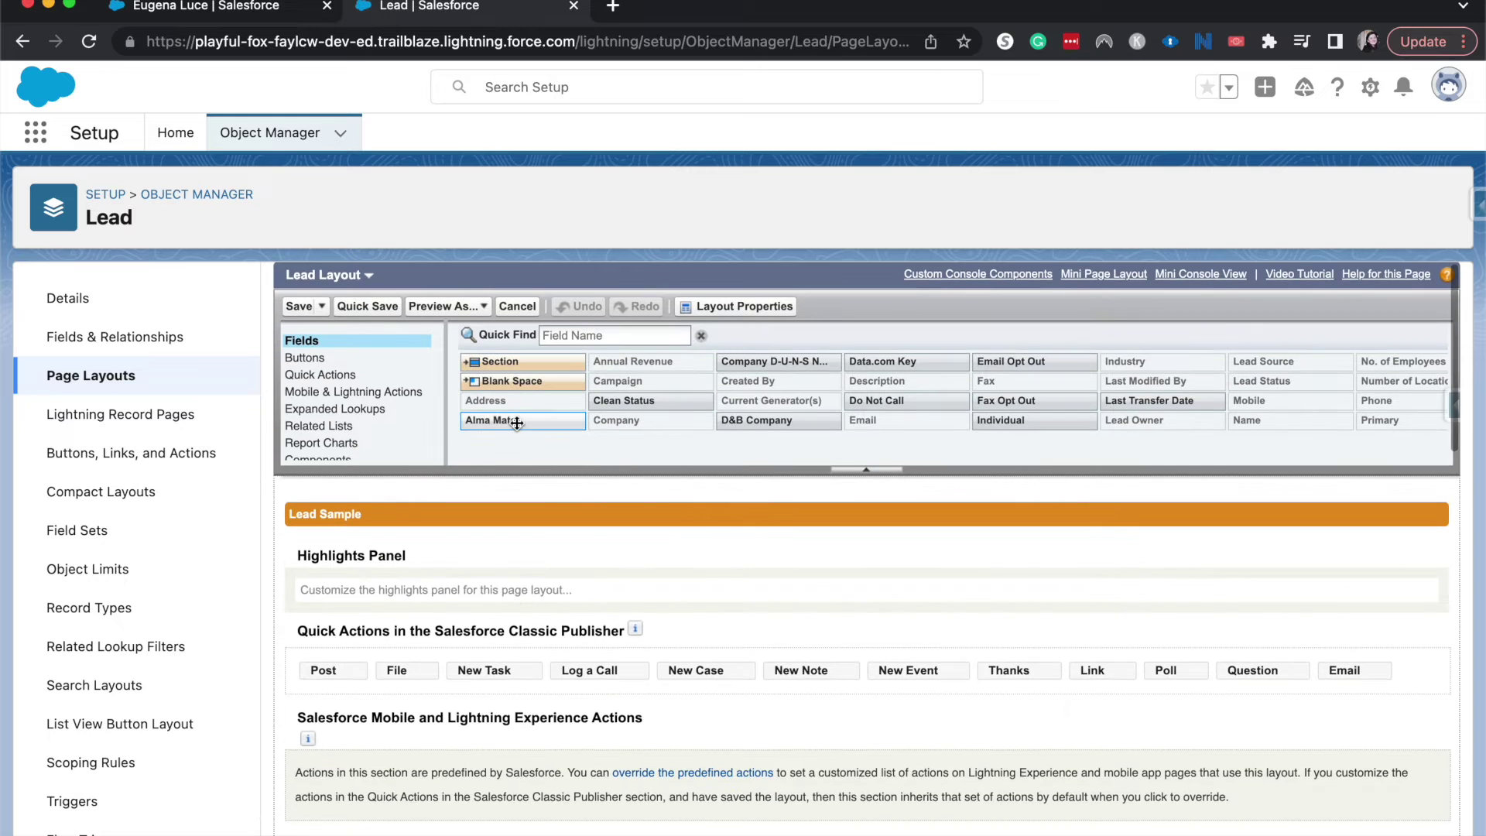
left_click_drag(513, 421, 544, 832)
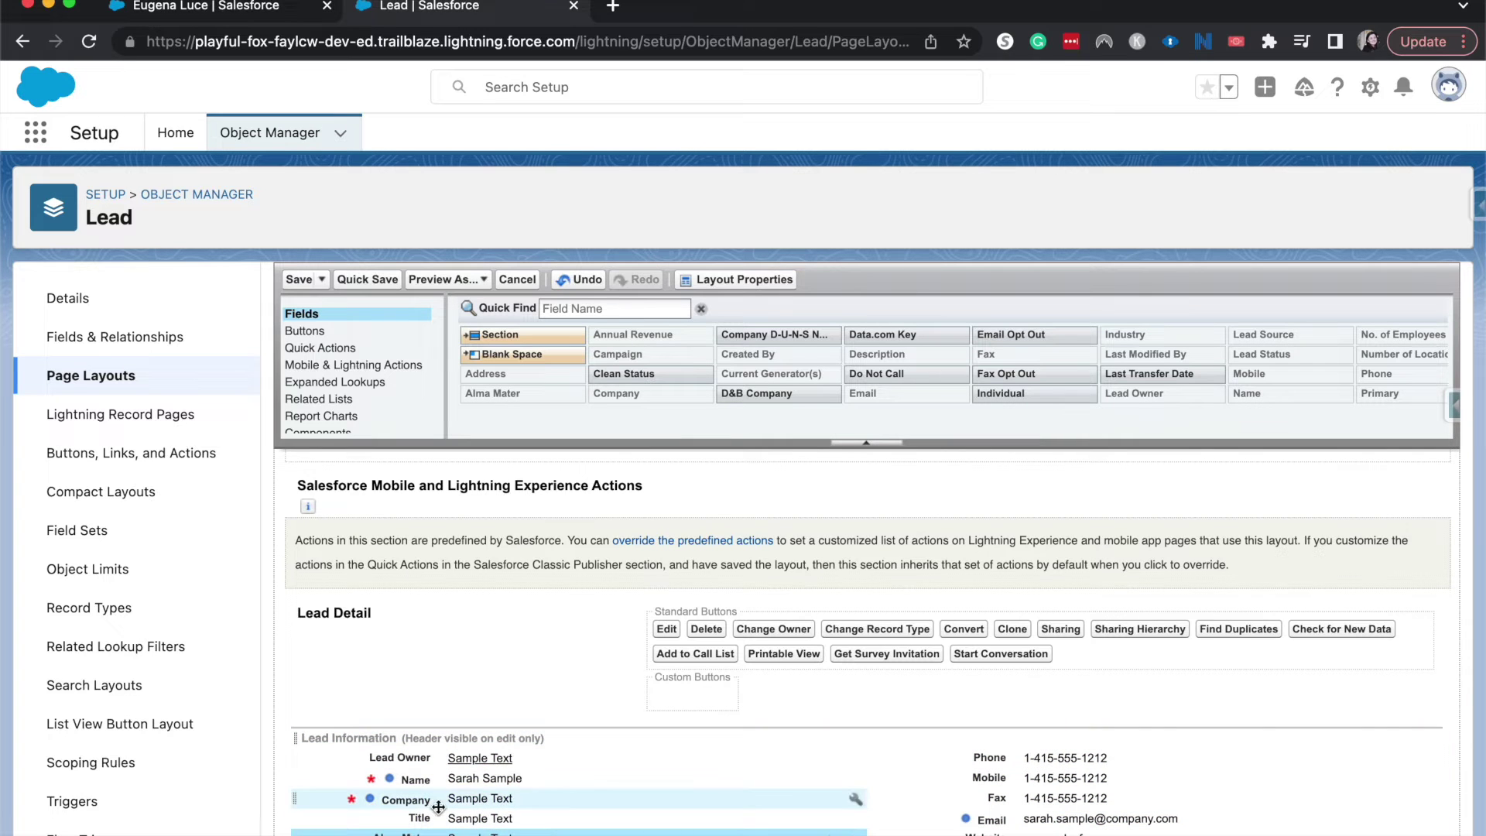
left_click(298, 279)
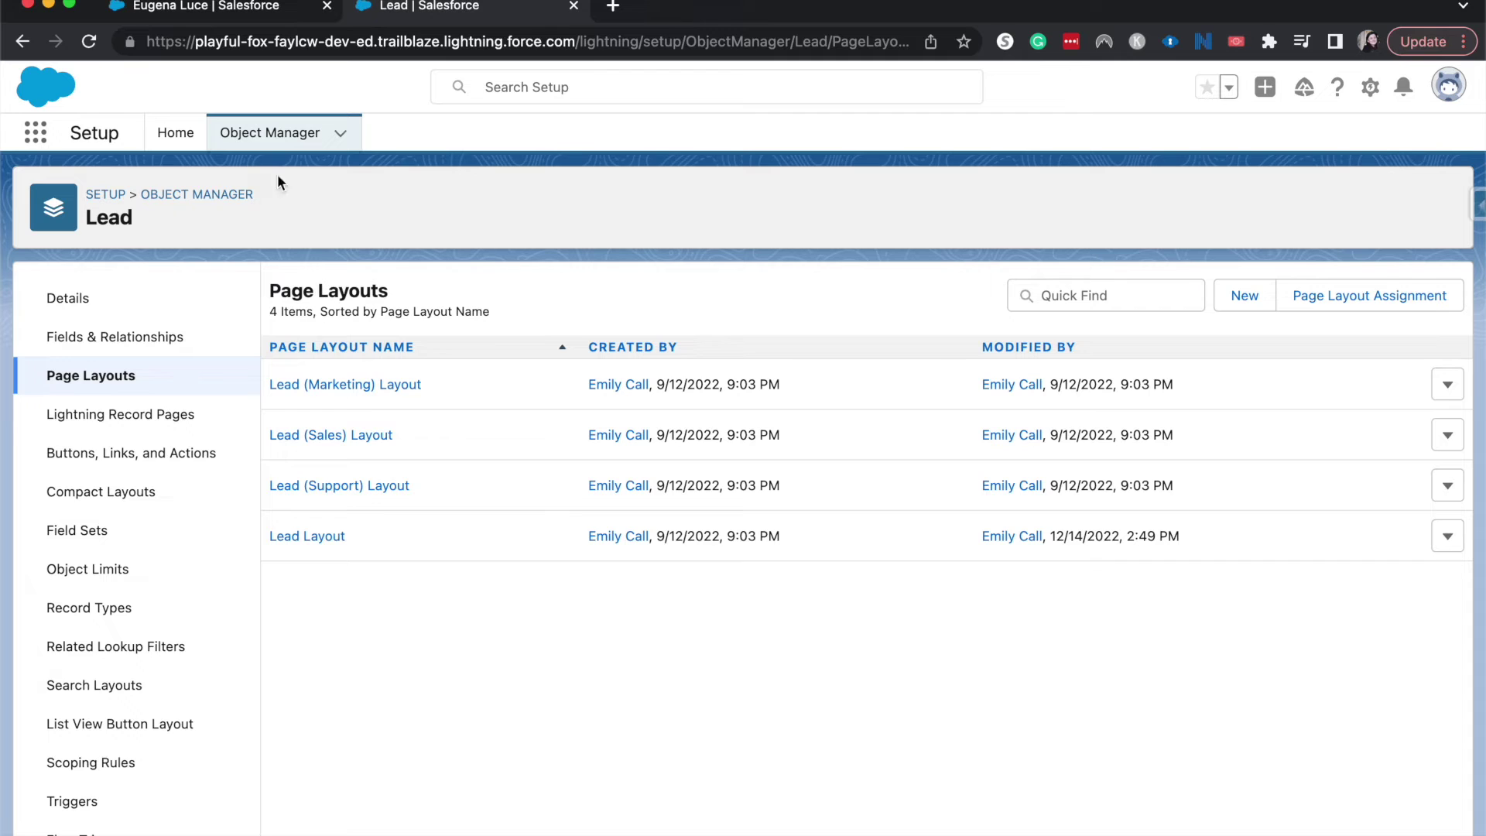
Reload the lead record and view its Details, now showing an empty Alma Mater field
left_click(209, 17)
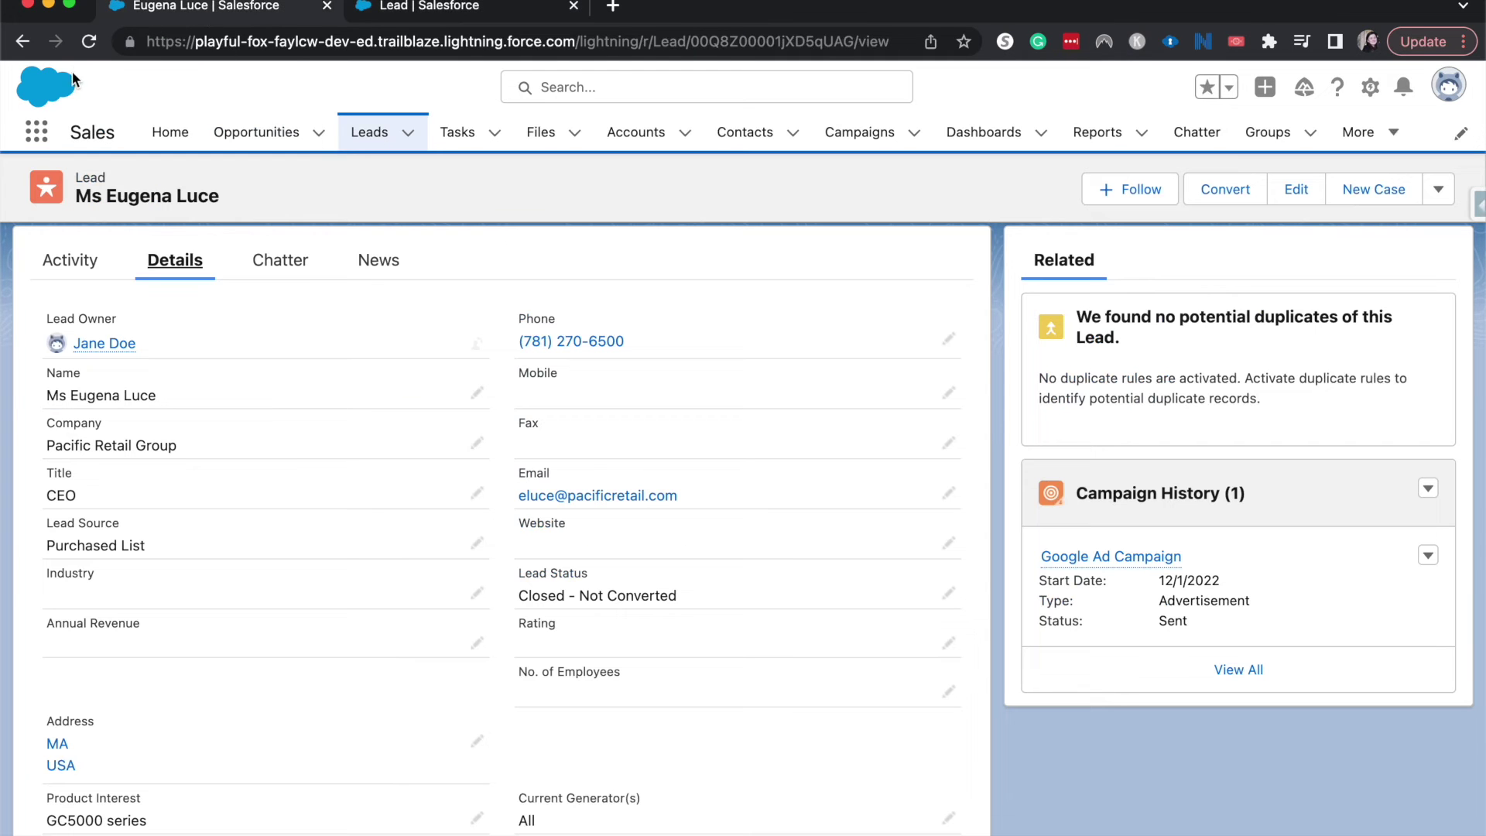
key("super+r")
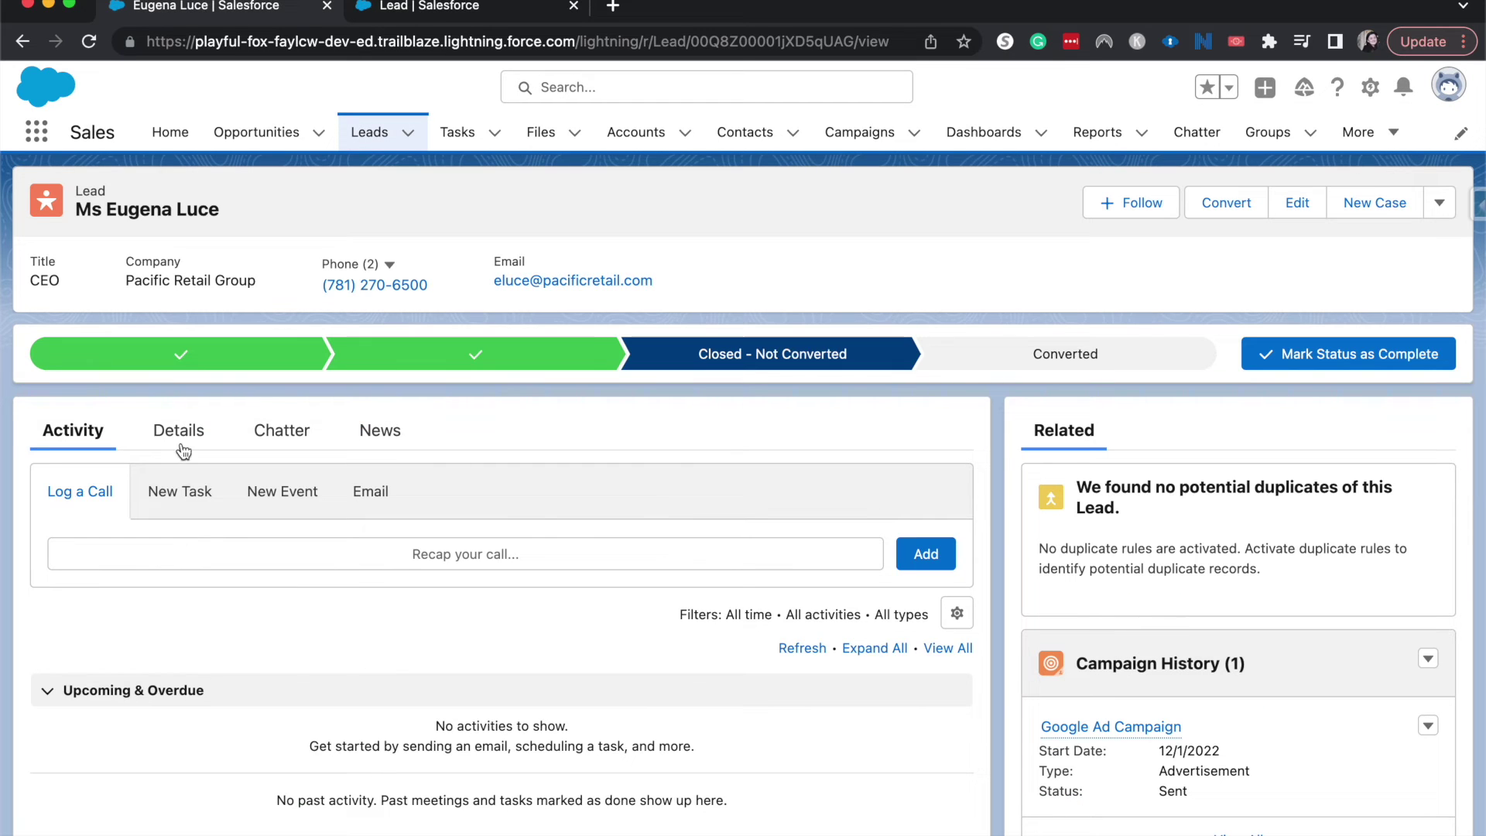
left_click(186, 437)
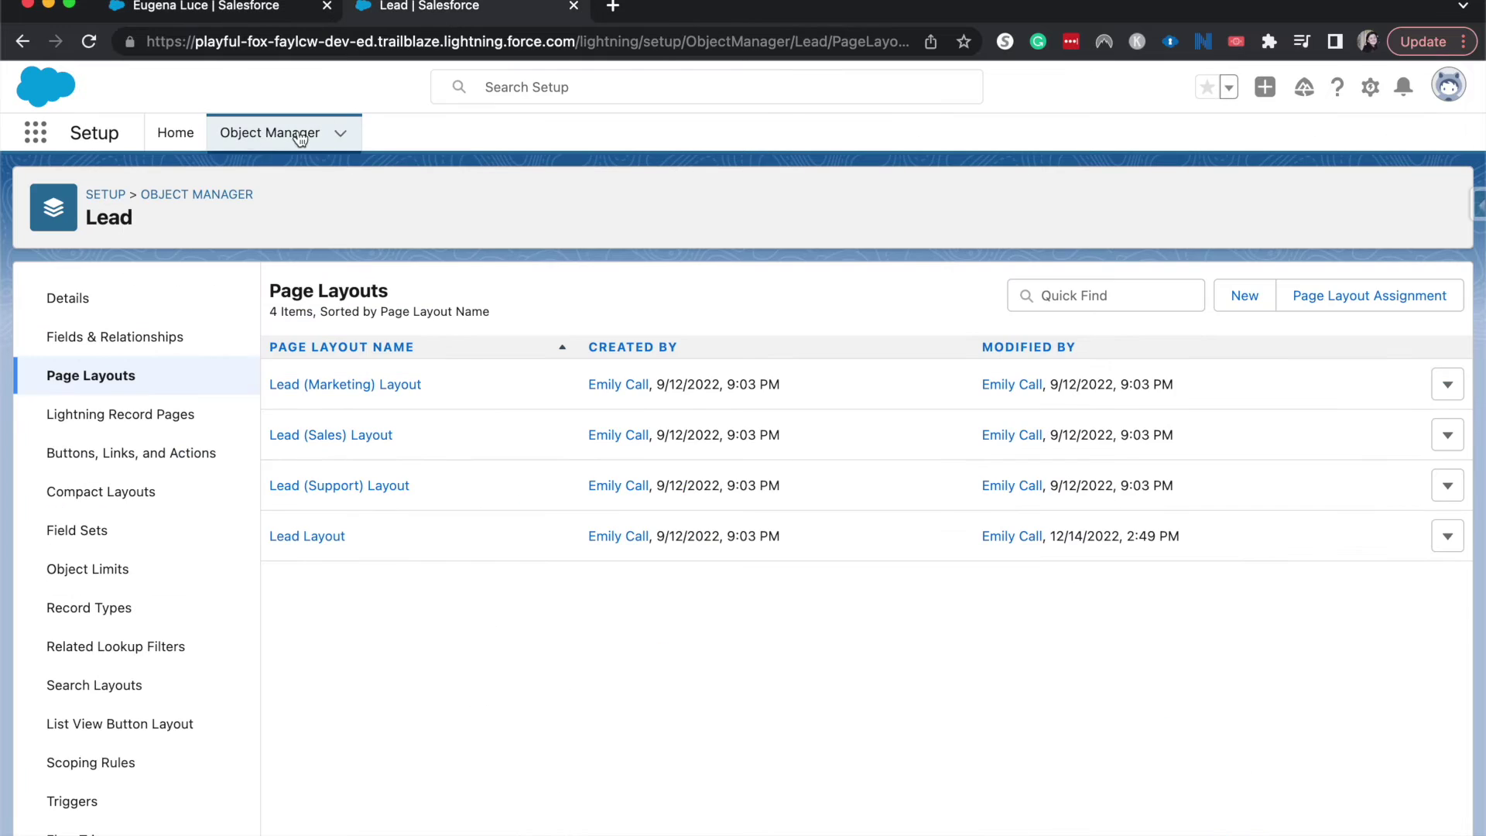
Edit Contact Layout: place Alma Mater under Title in Contact Information and save
left_click(300, 136)
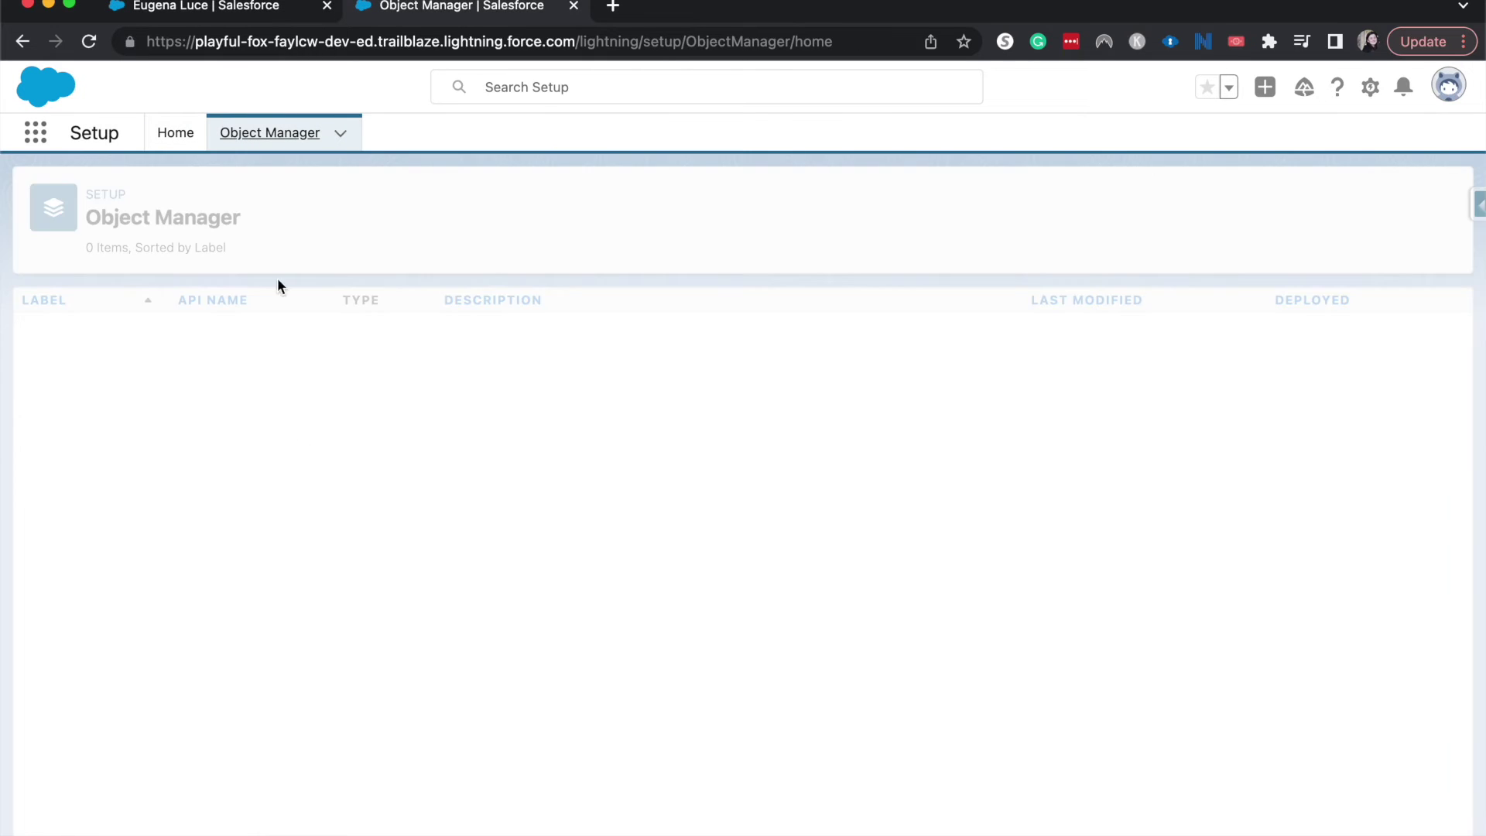
scroll(276, 574, "down", 7)
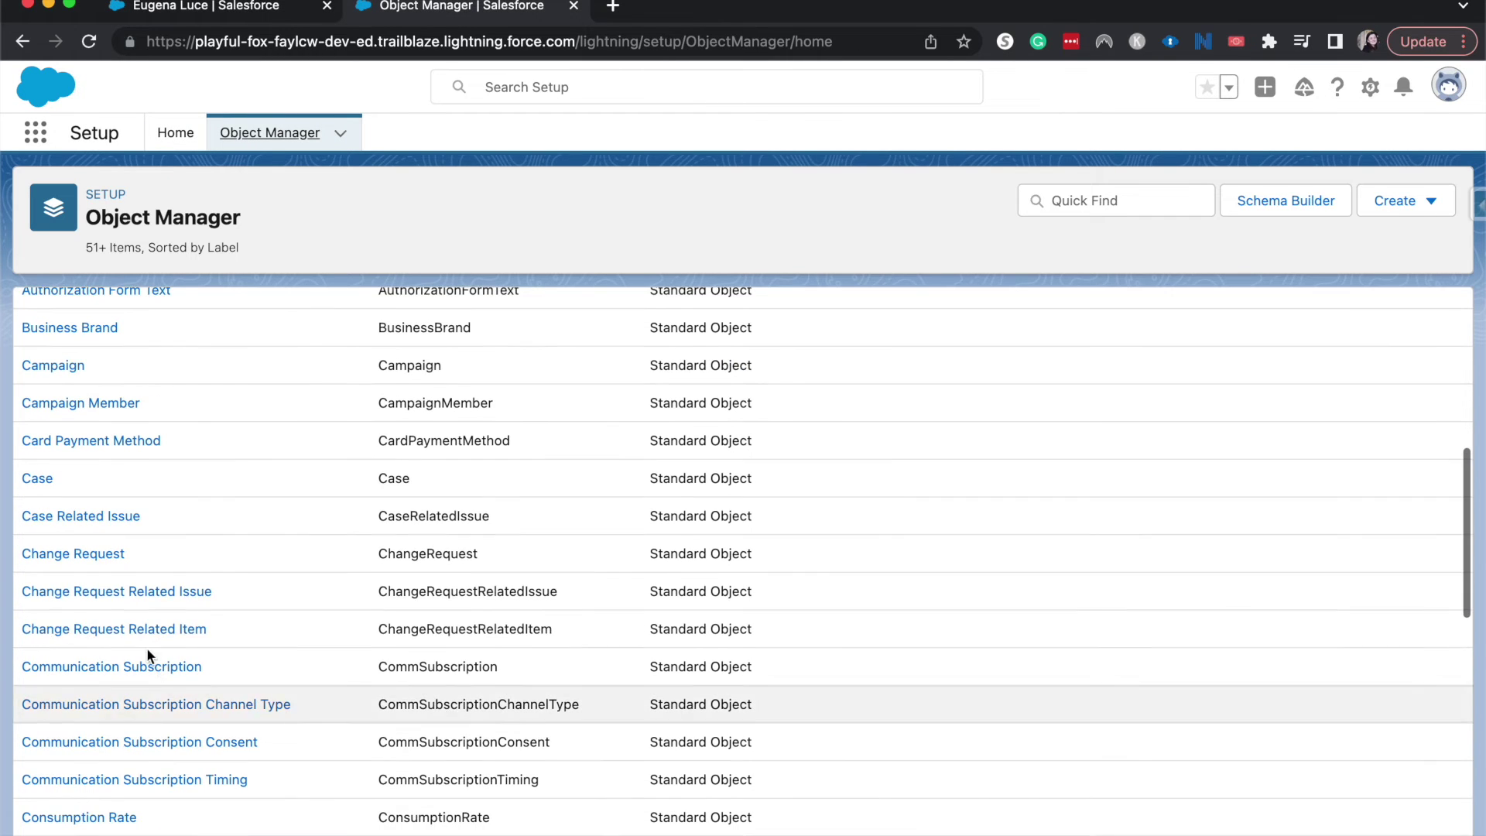
scroll(233, 537, "down", 5)
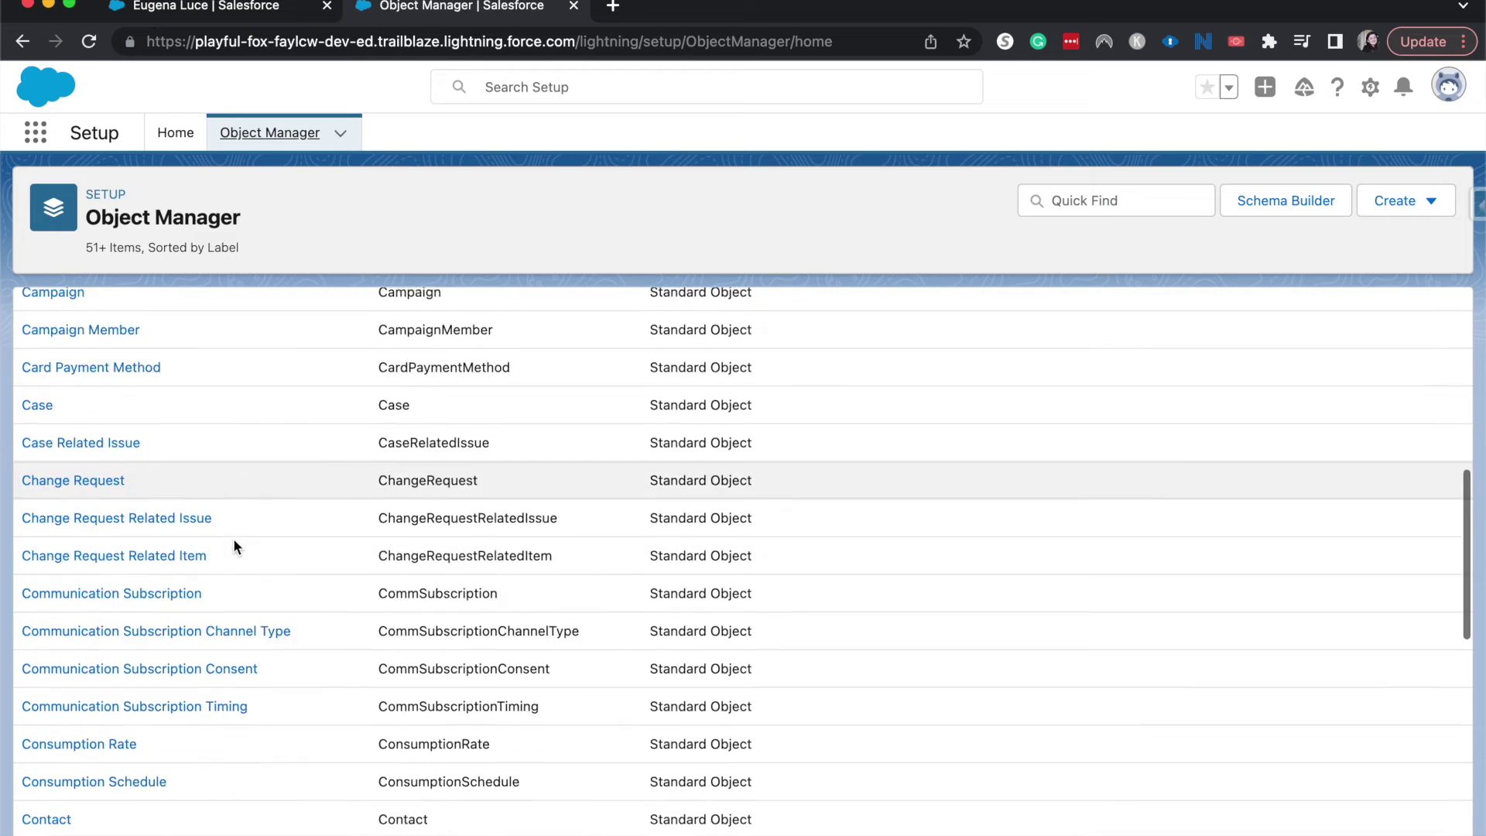
left_click(43, 536)
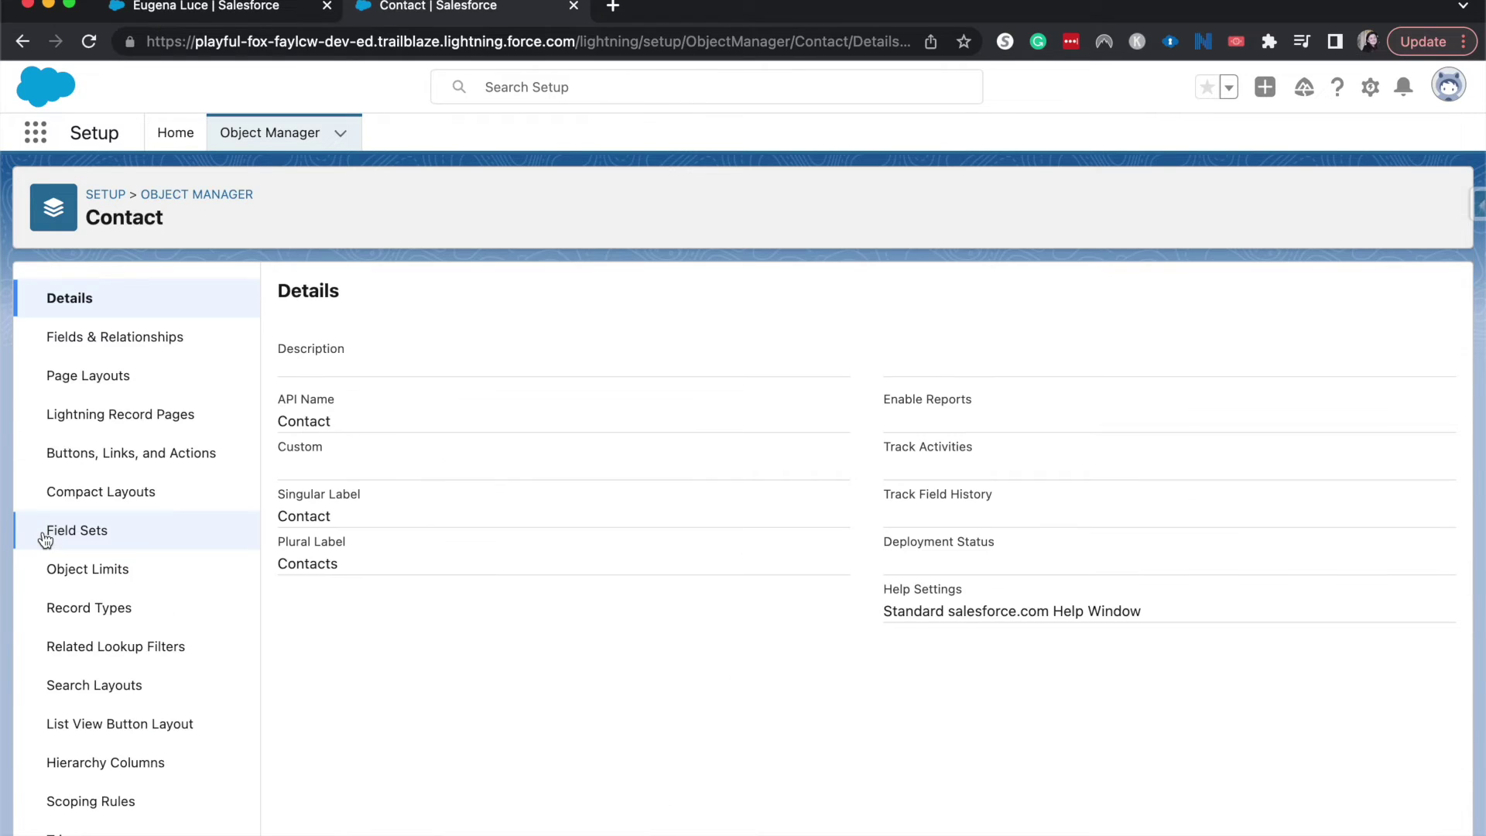
left_click(122, 376)
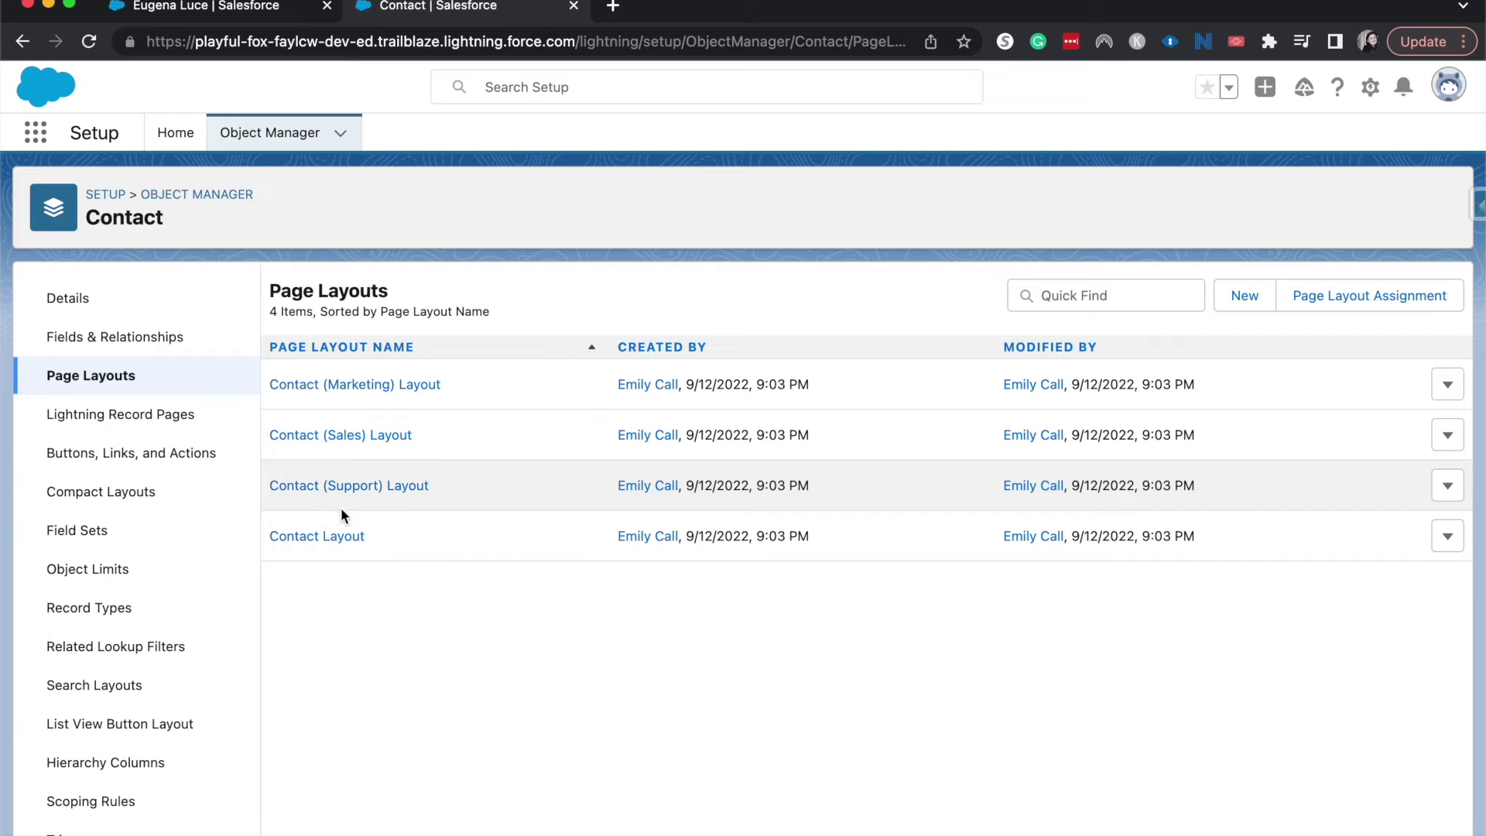
left_click(320, 533)
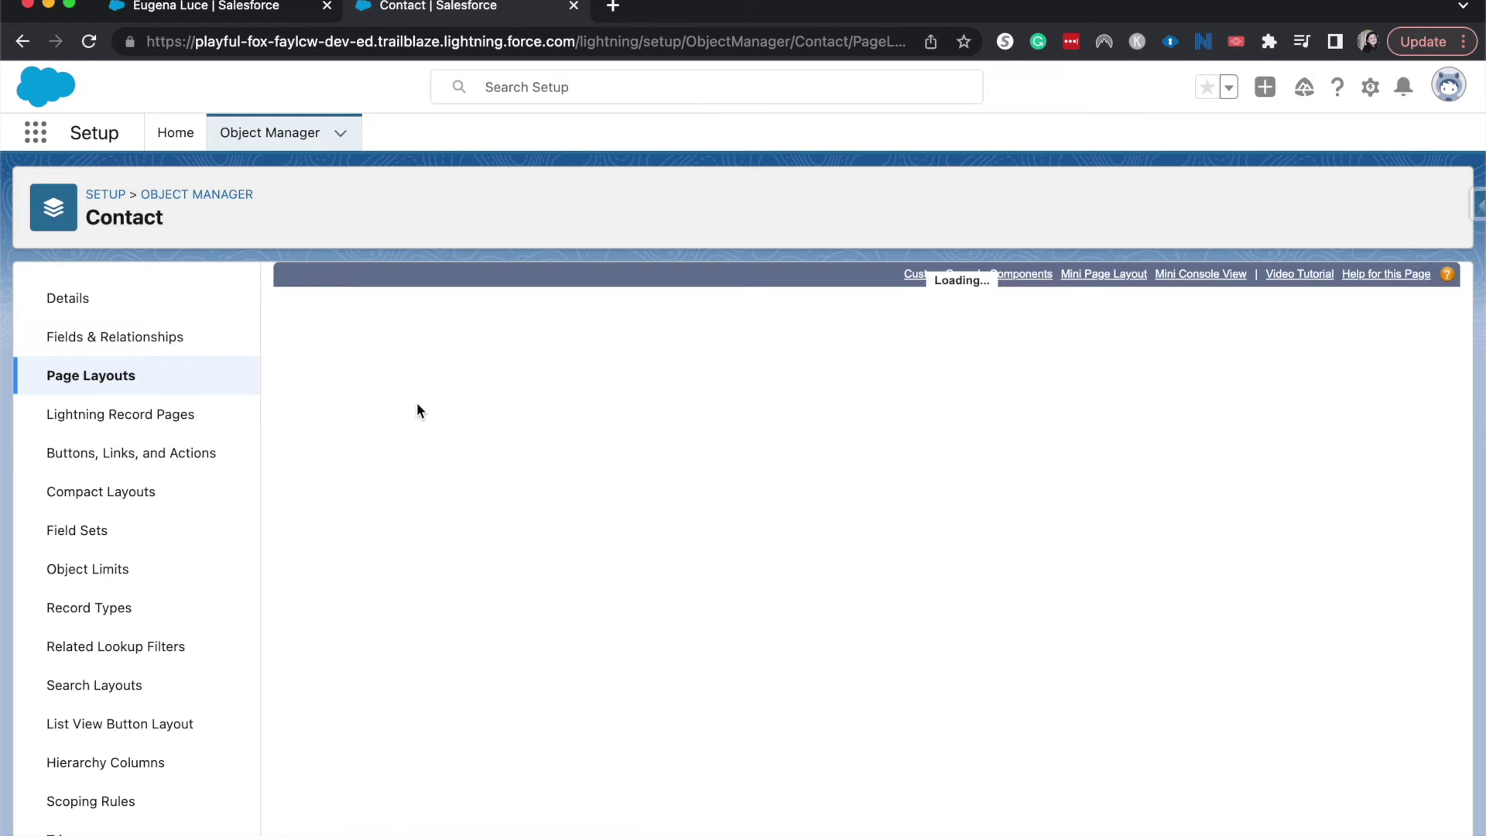
scroll(533, 414, "down", 3)
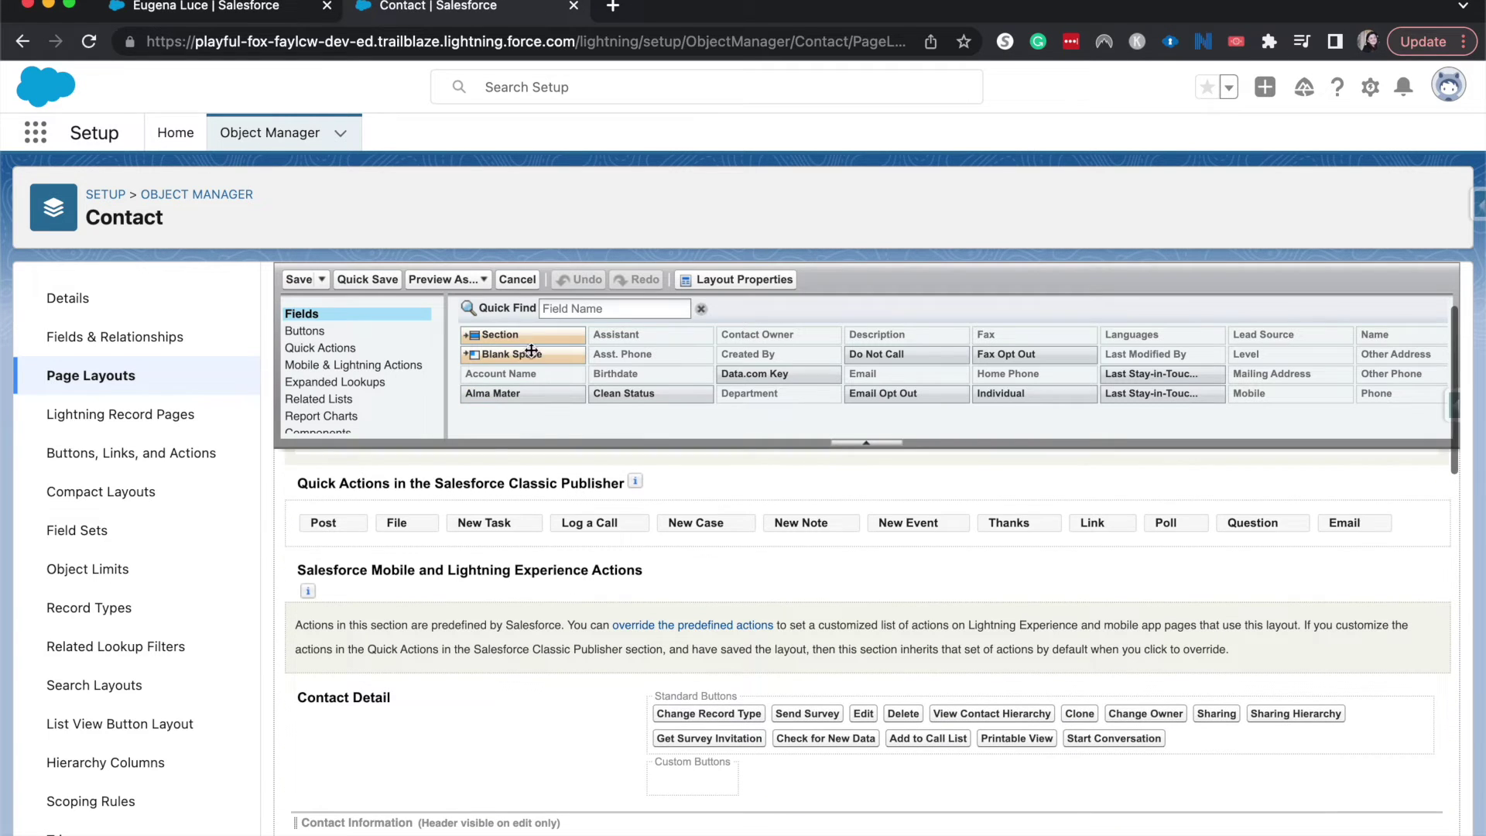
left_click_drag(504, 391, 457, 679)
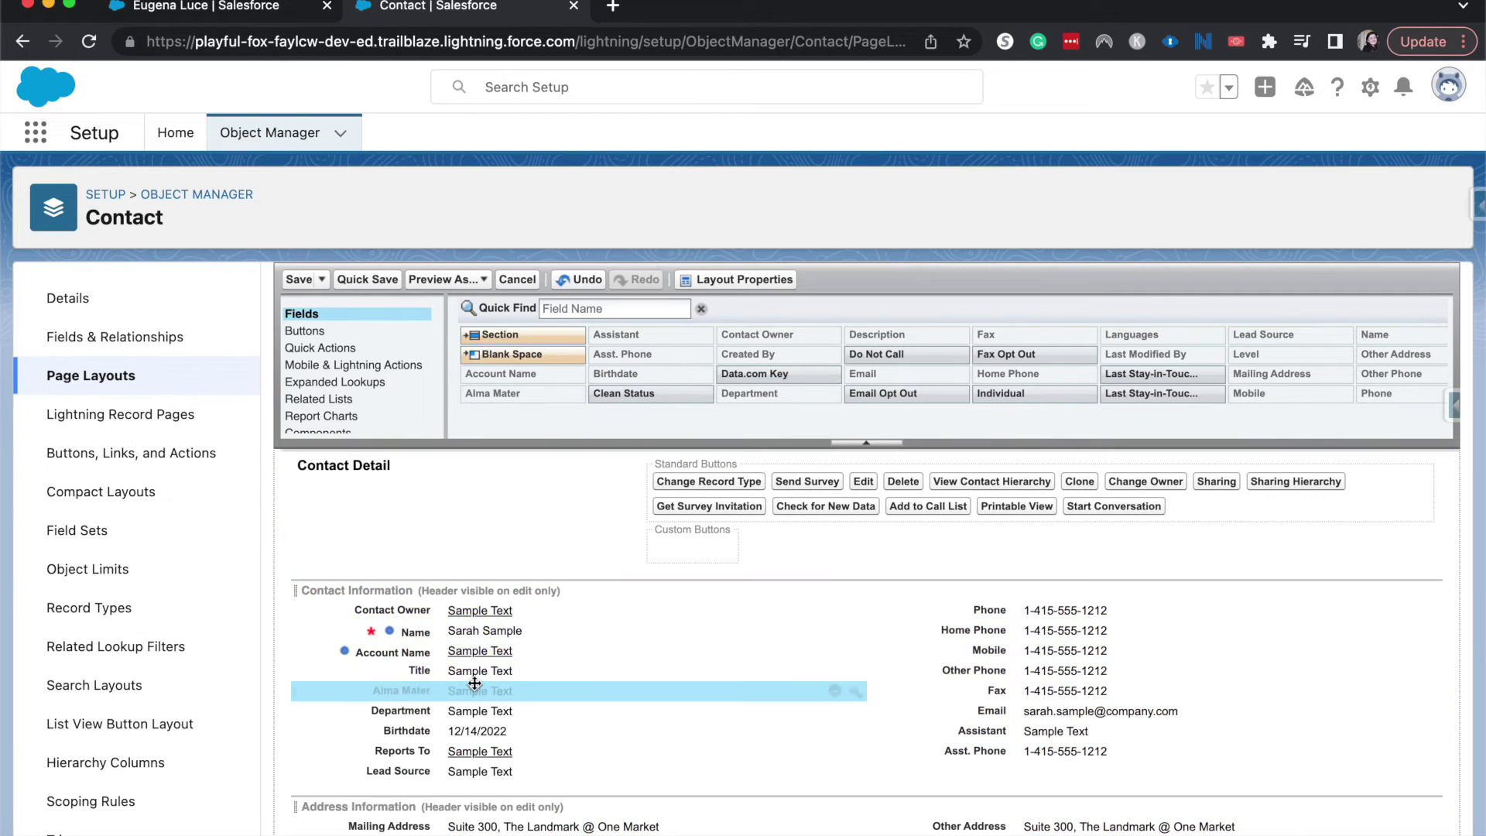
left_click(295, 283)
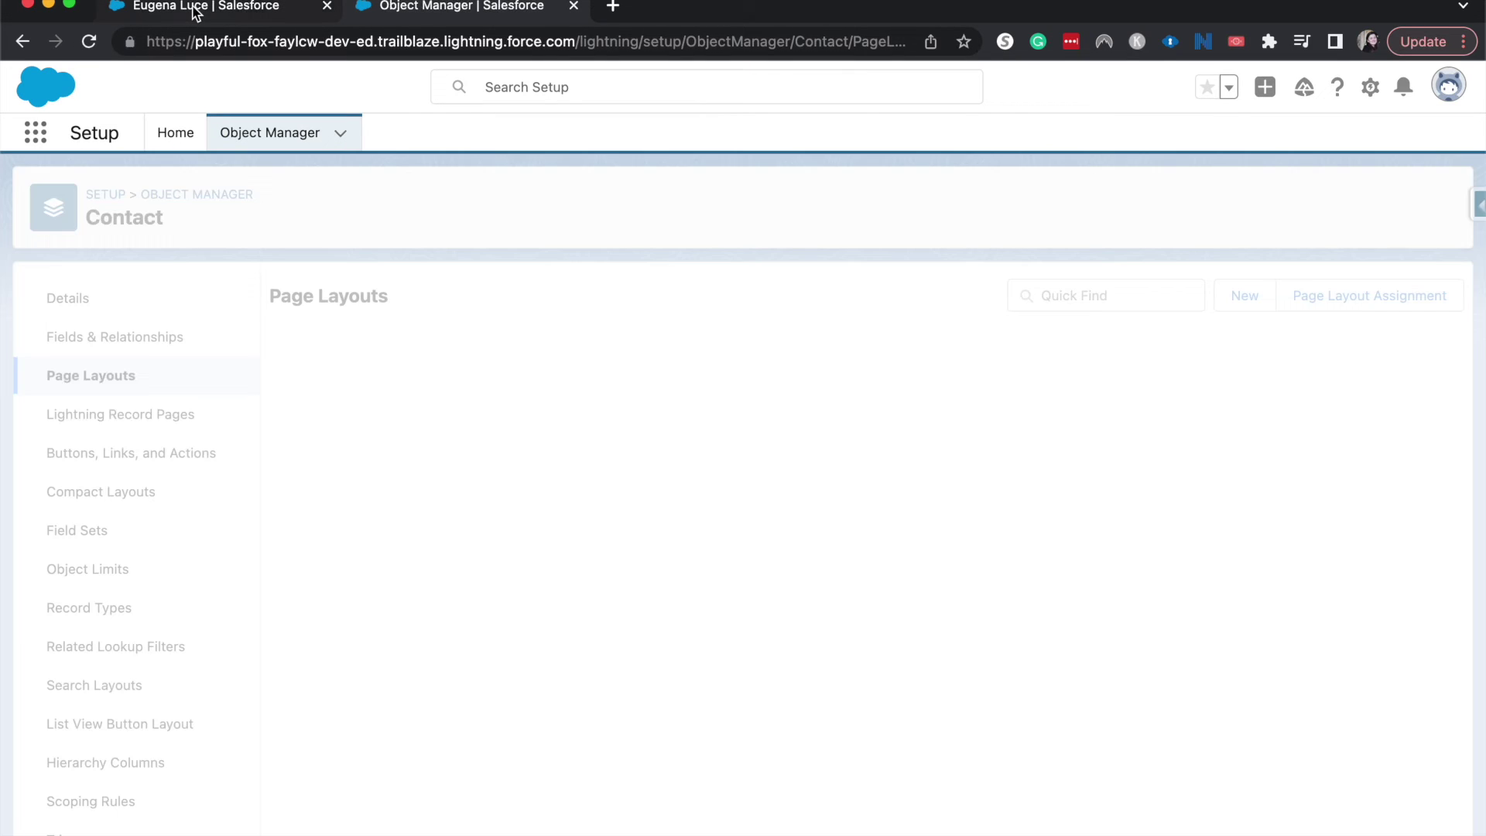
Check a recent contact's Details for the empty Alma Mater field, then return to Contact's Setup page
left_click(184, 6)
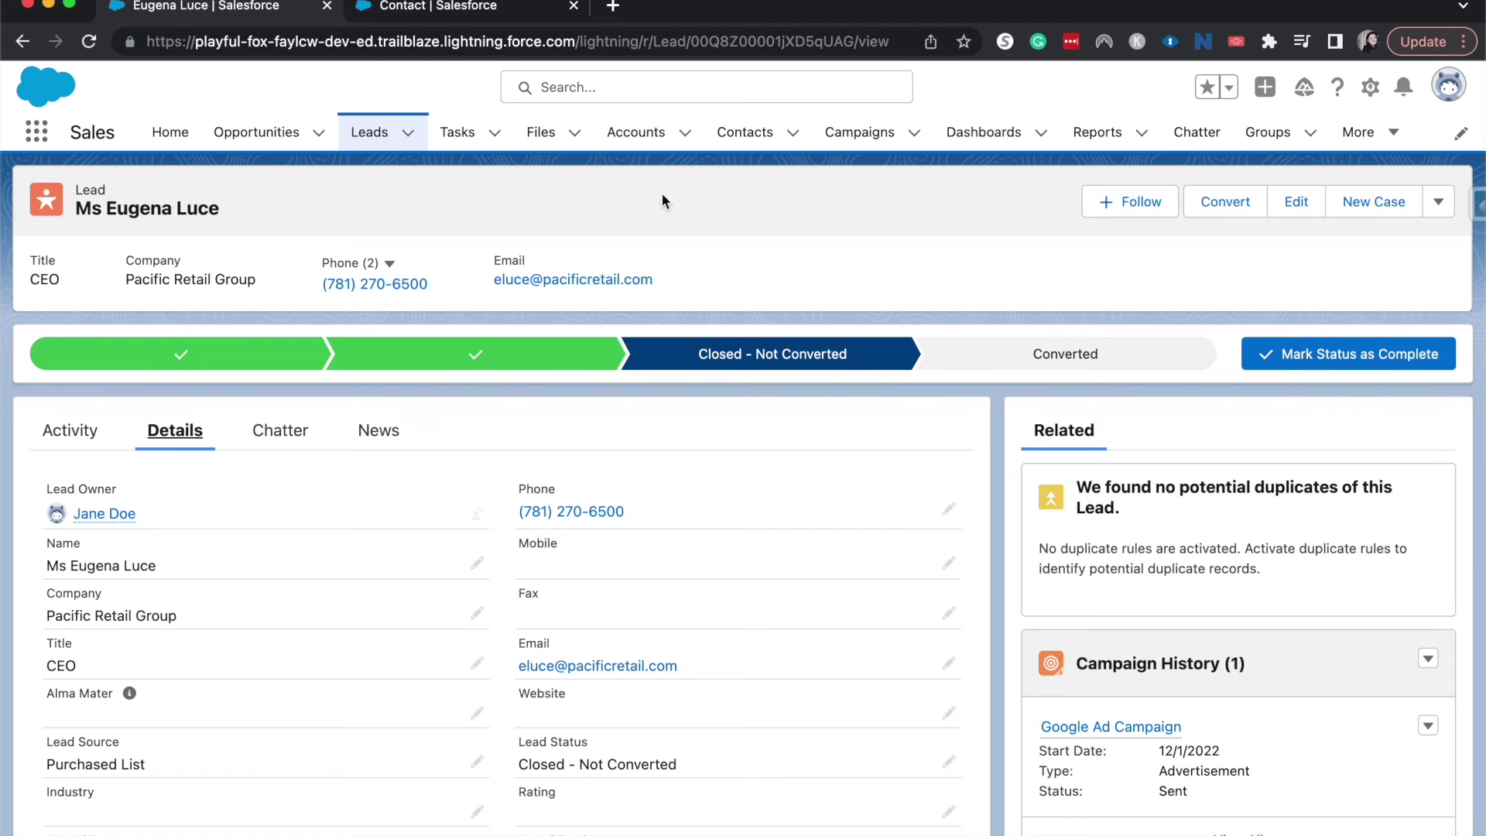
left_click(758, 143)
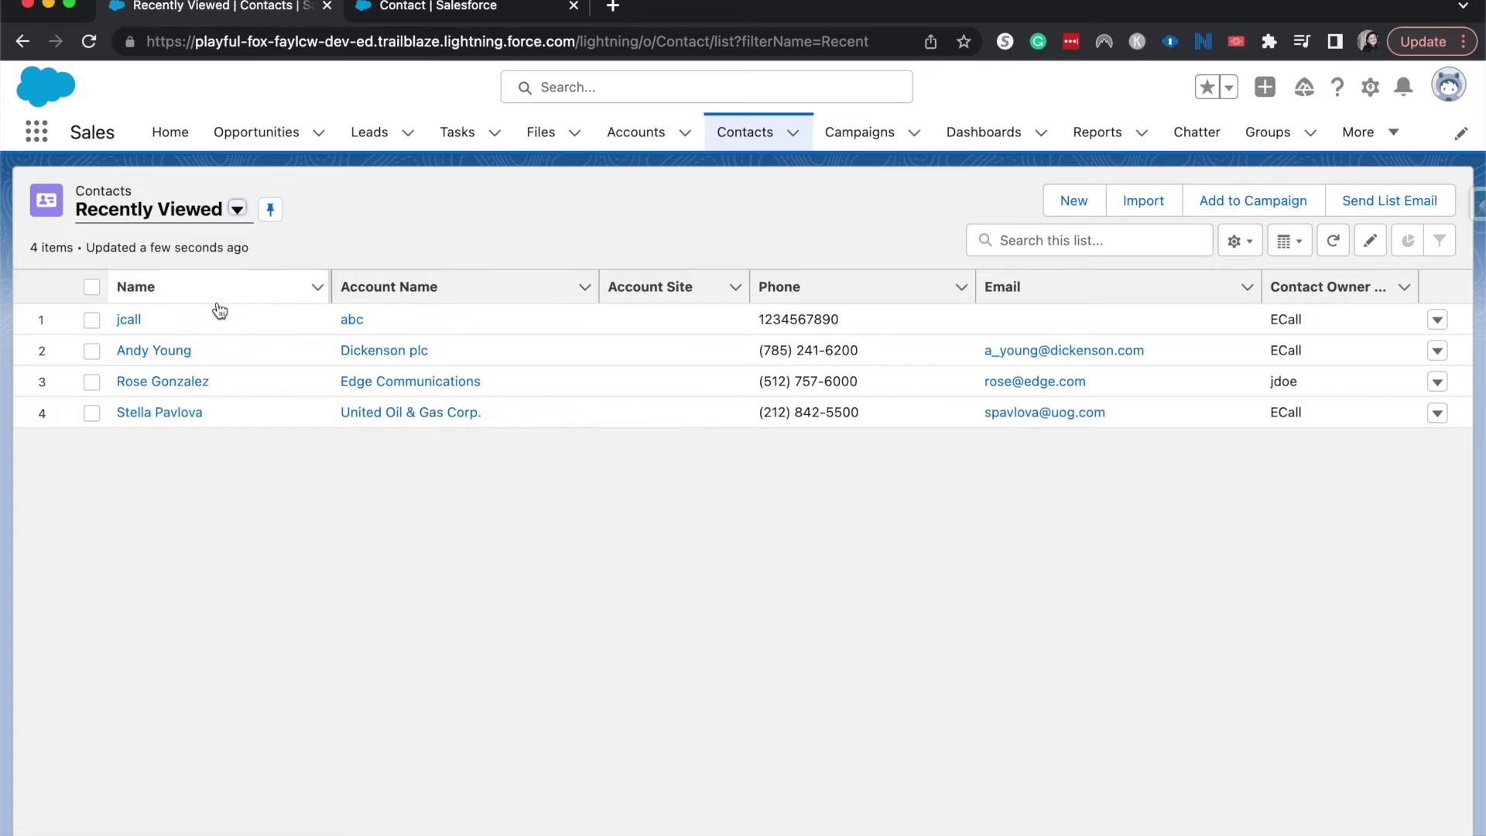
left_click(142, 339)
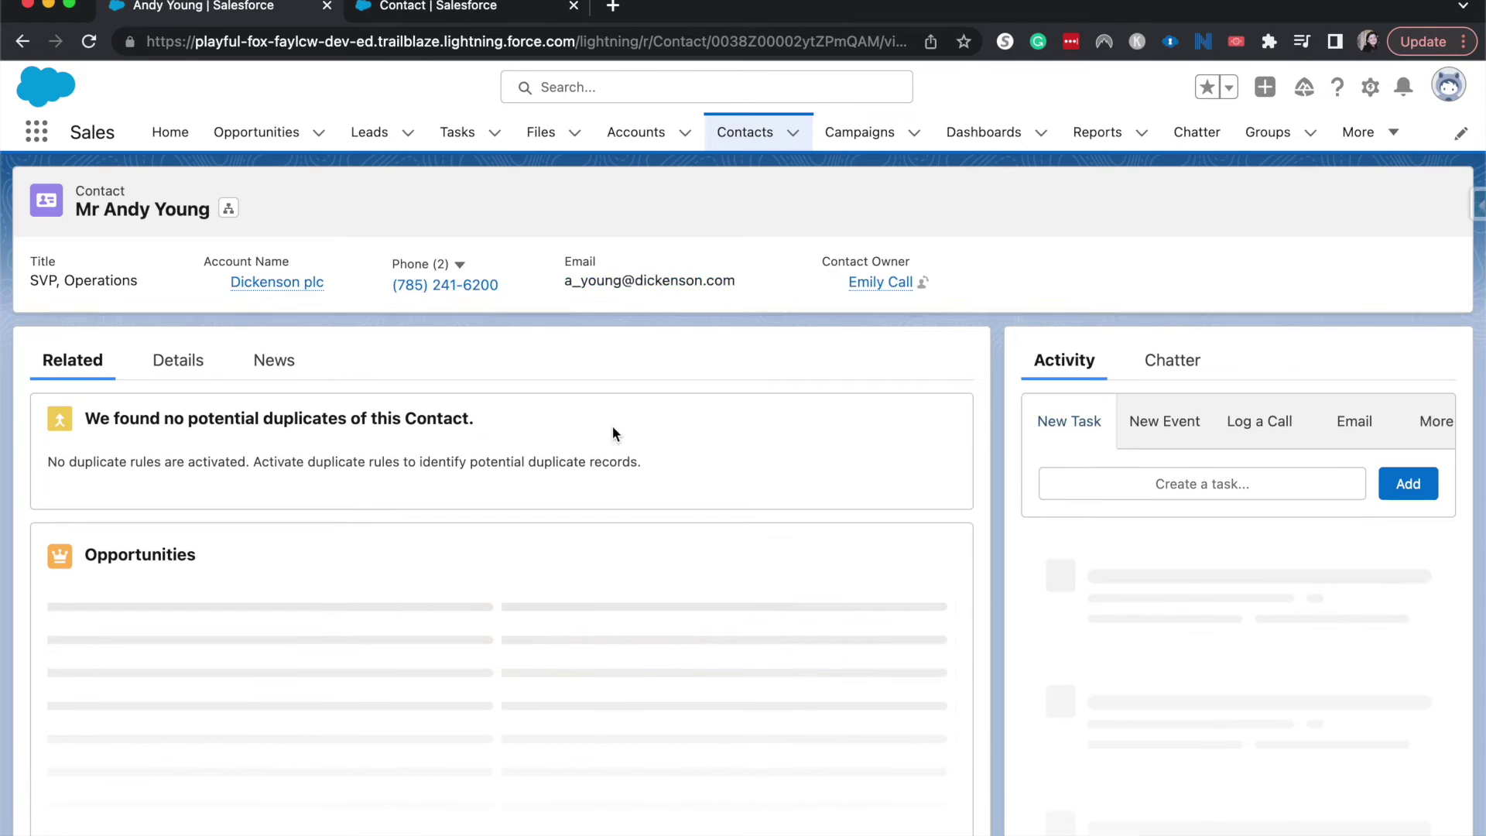
left_click(176, 369)
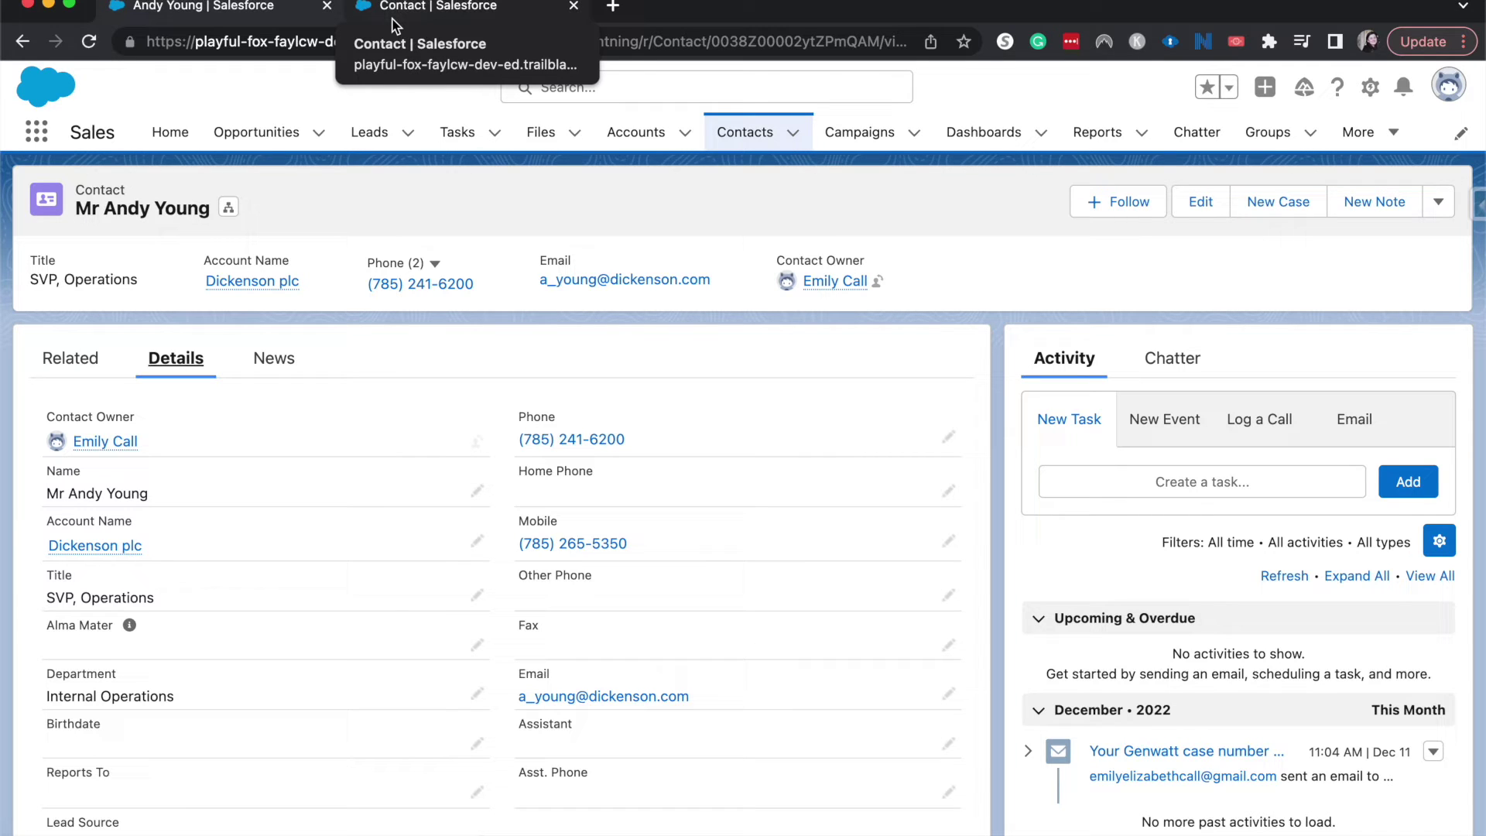
left_click(393, 25)
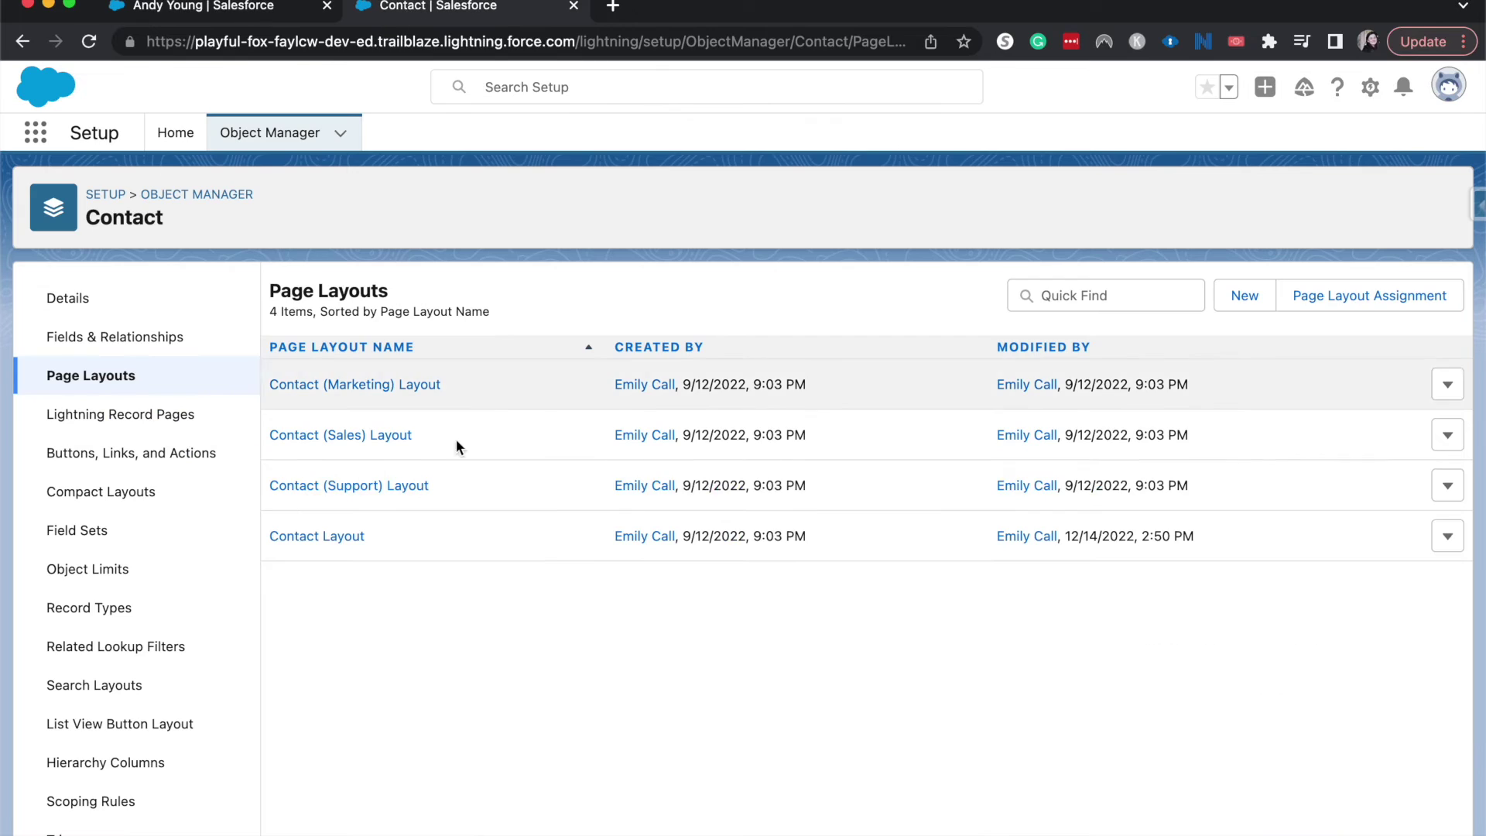
Open the Lead object's Map Lead Fields settings on the Contact mapping tab
left_click(260, 138)
left_click(1068, 201)
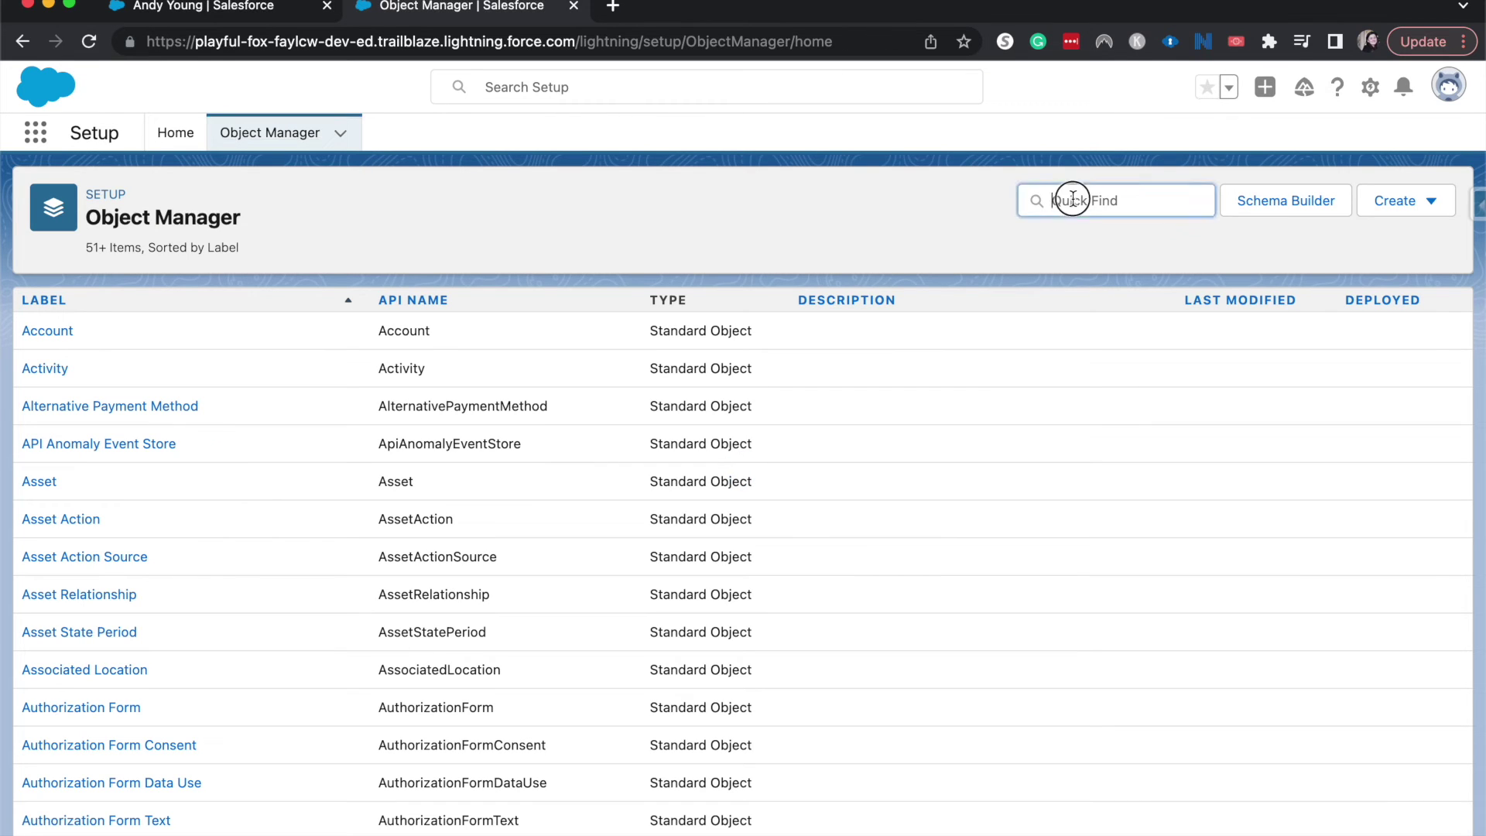
type("lead")
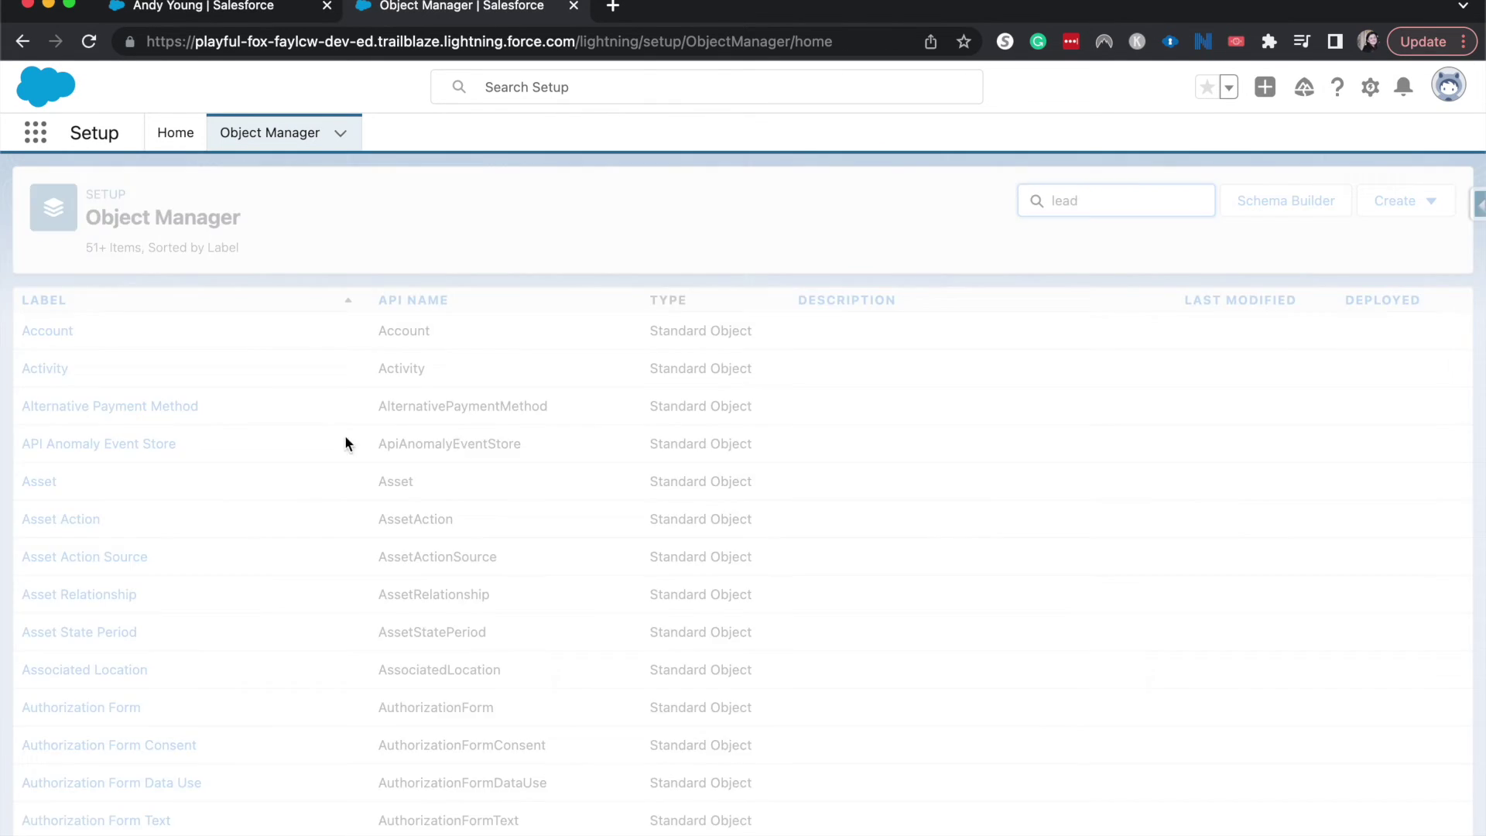
left_click(49, 339)
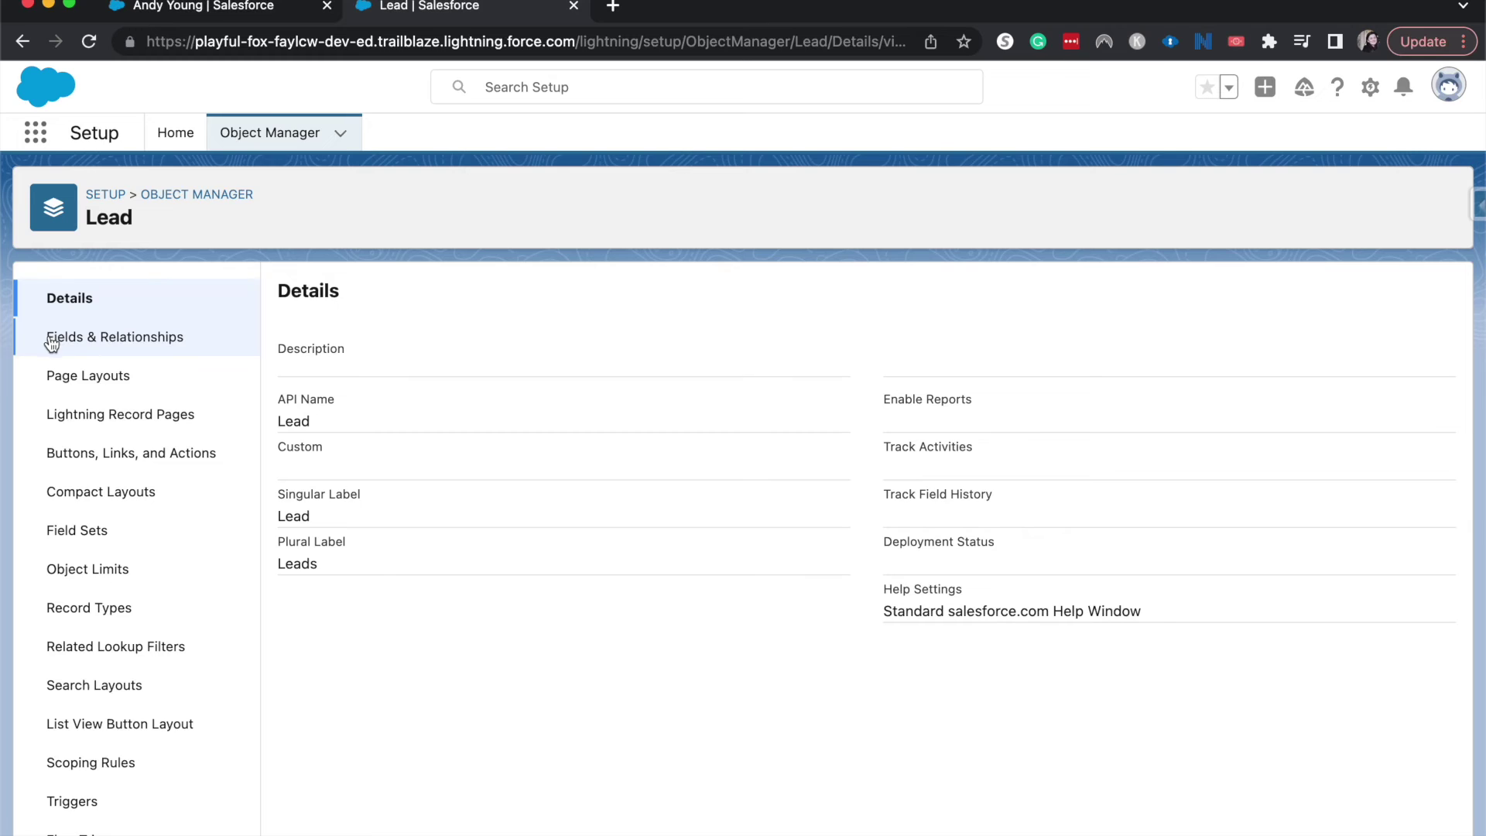
left_click(49, 336)
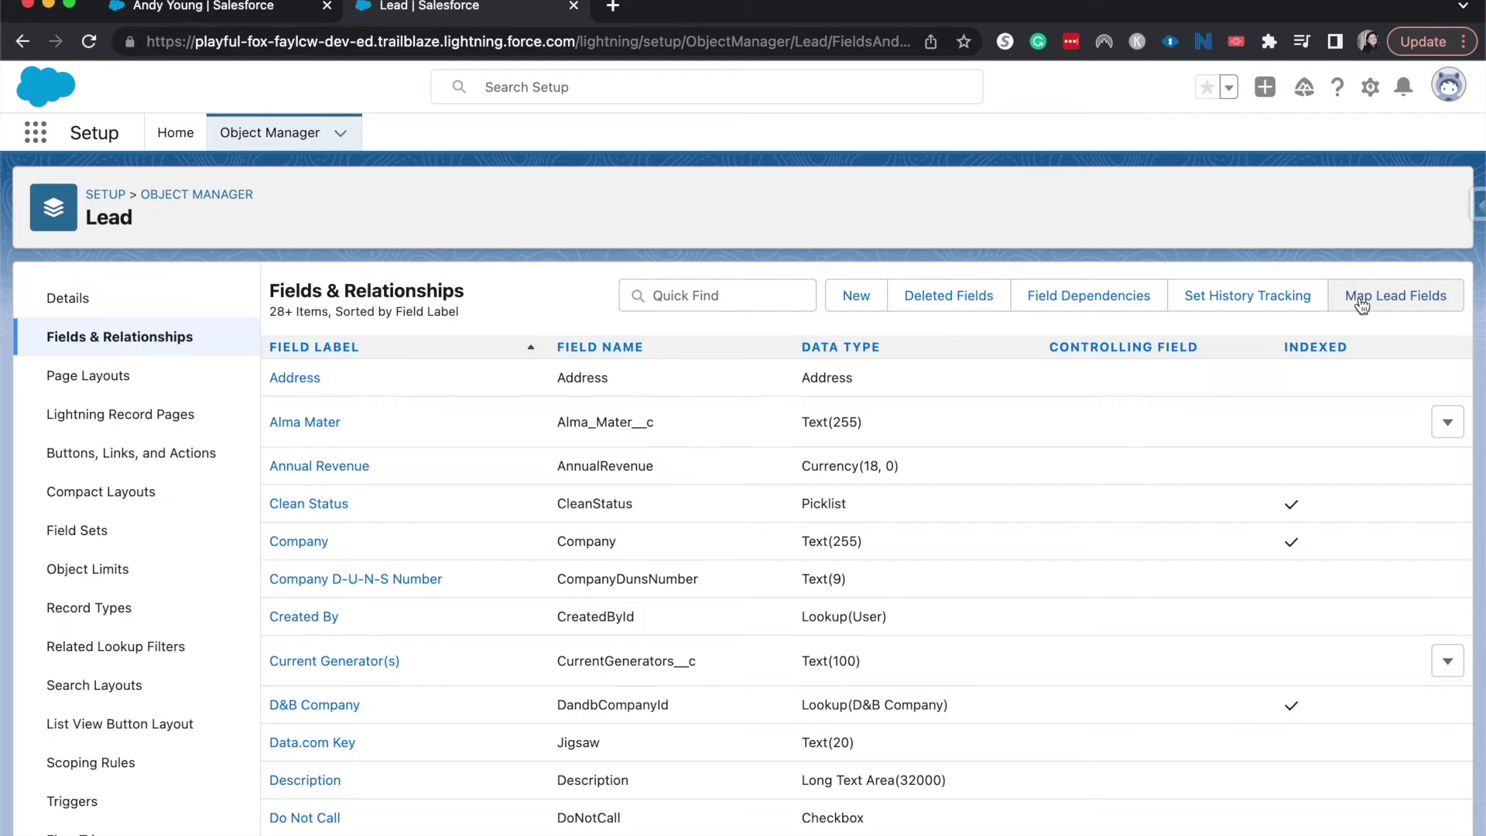
left_click(1399, 297)
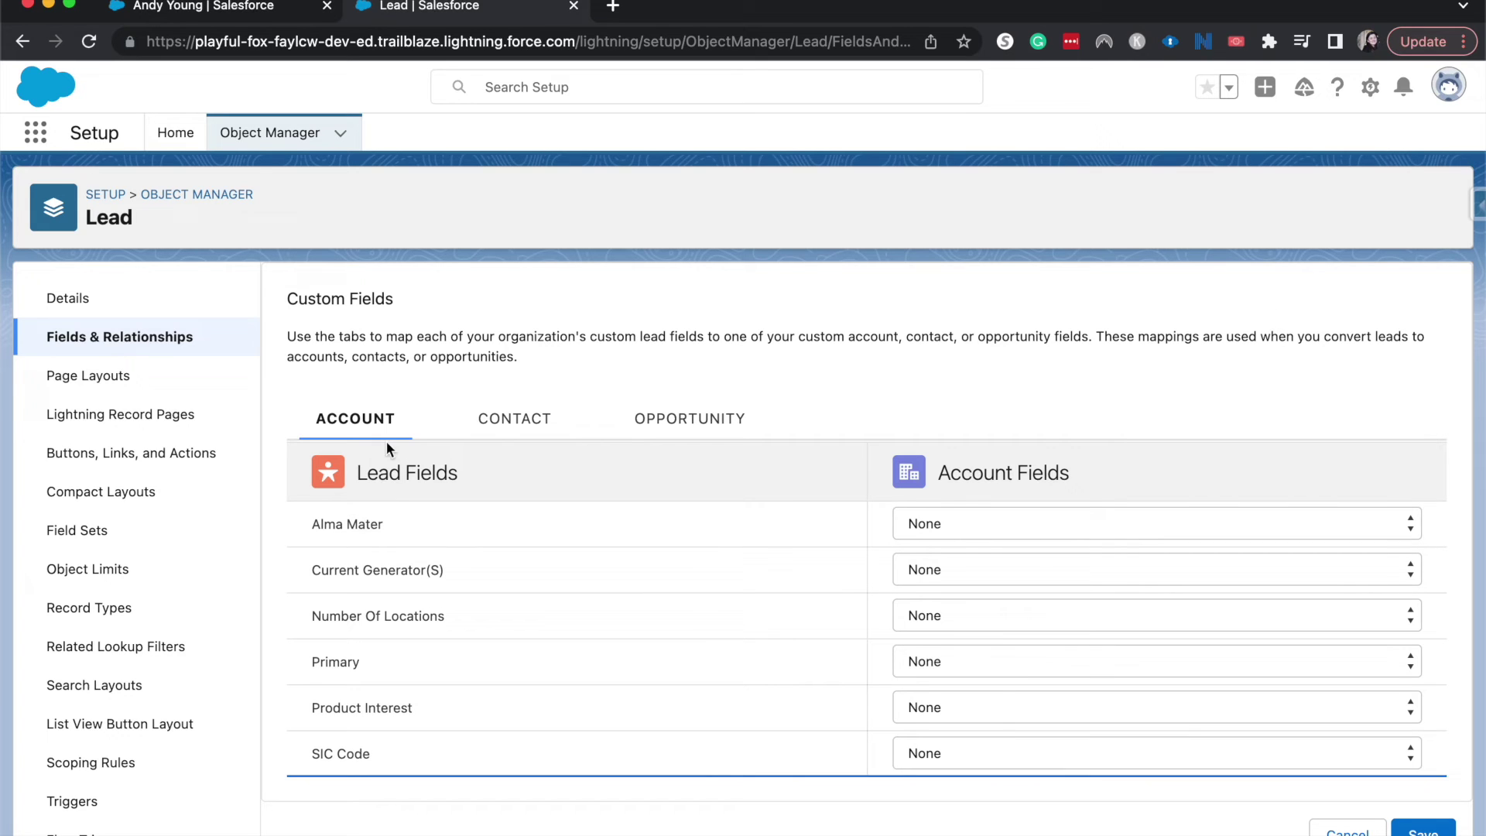
left_click(477, 428)
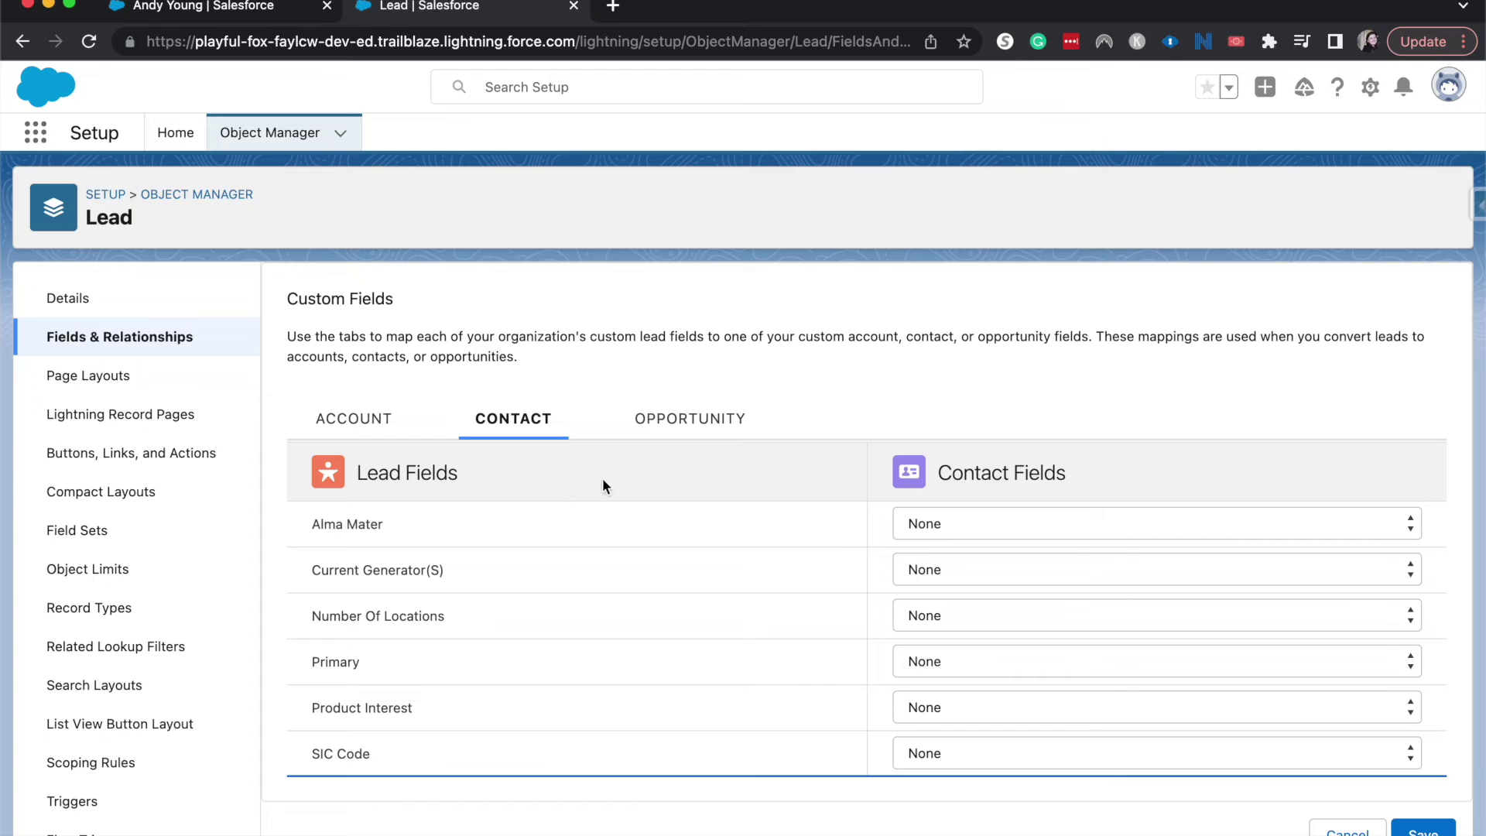
Map Lead Alma Mater to Contact Alma Mater and save the mapping
left_click(1120, 528)
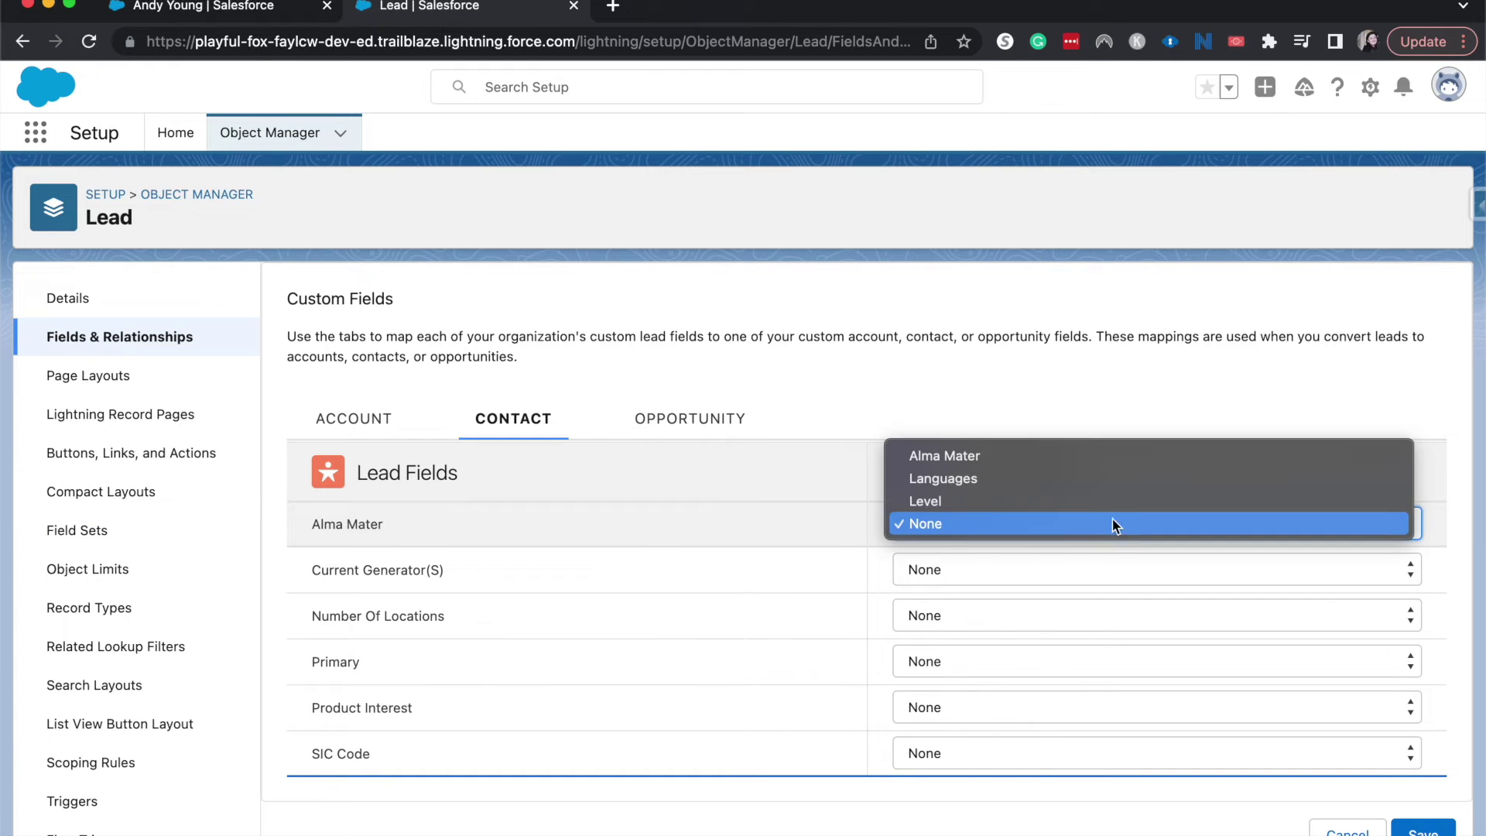
key("Escape")
key("a")
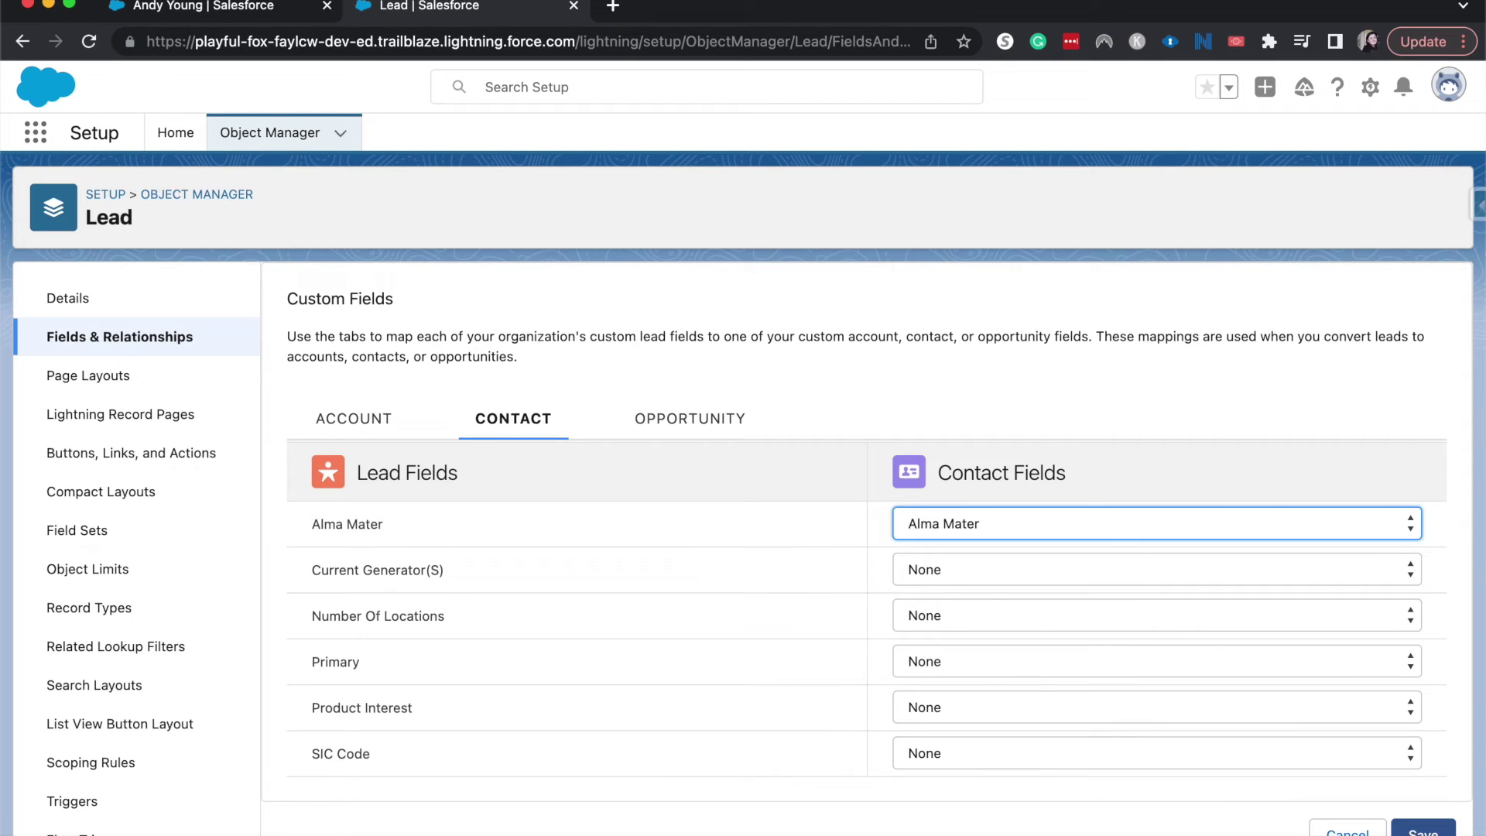
left_click(1423, 829)
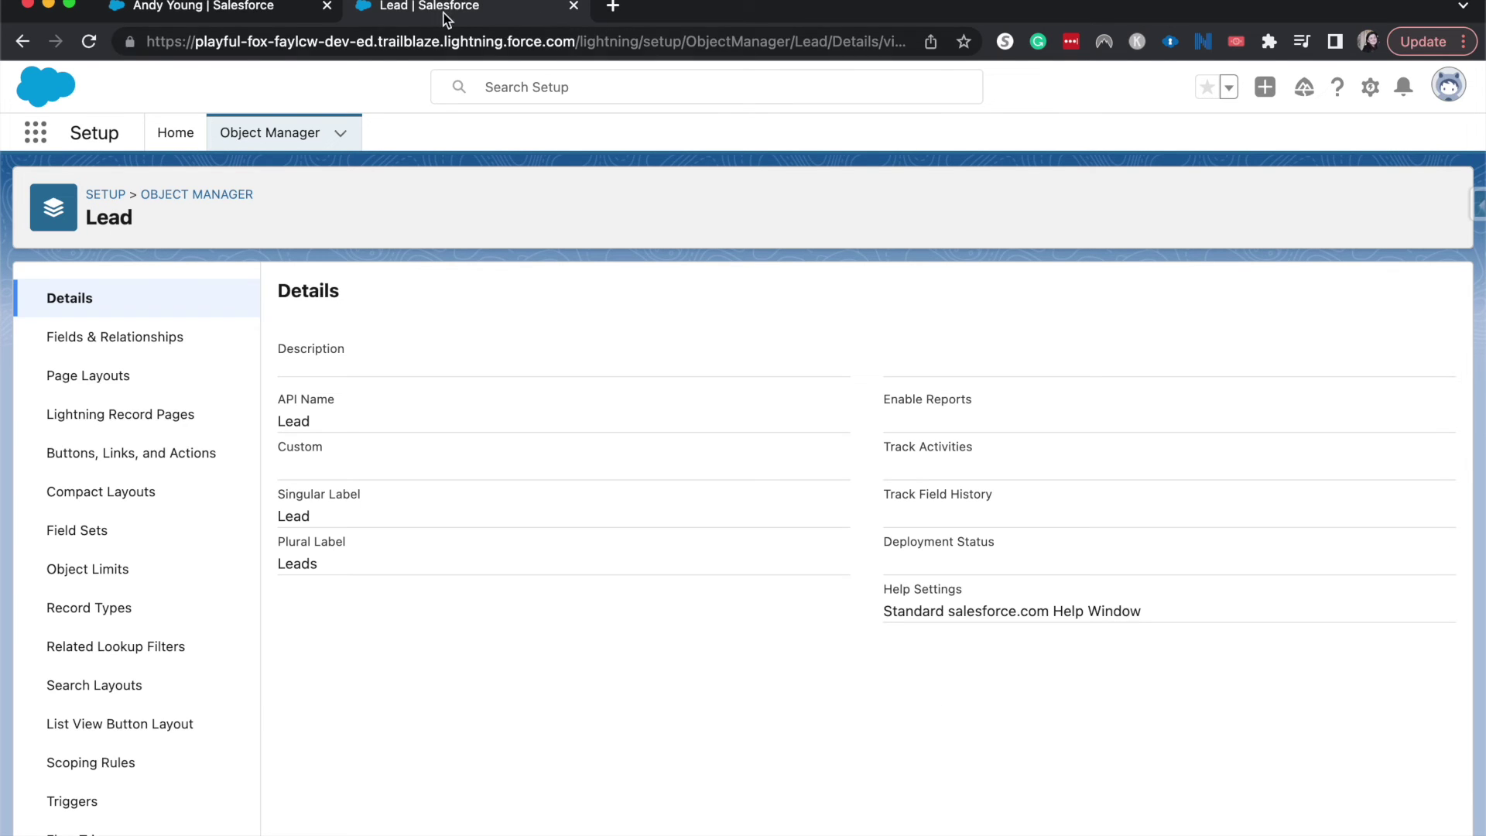
Open the Pacific Retail Group lead from recently viewed leads and show its details
left_click(200, 14)
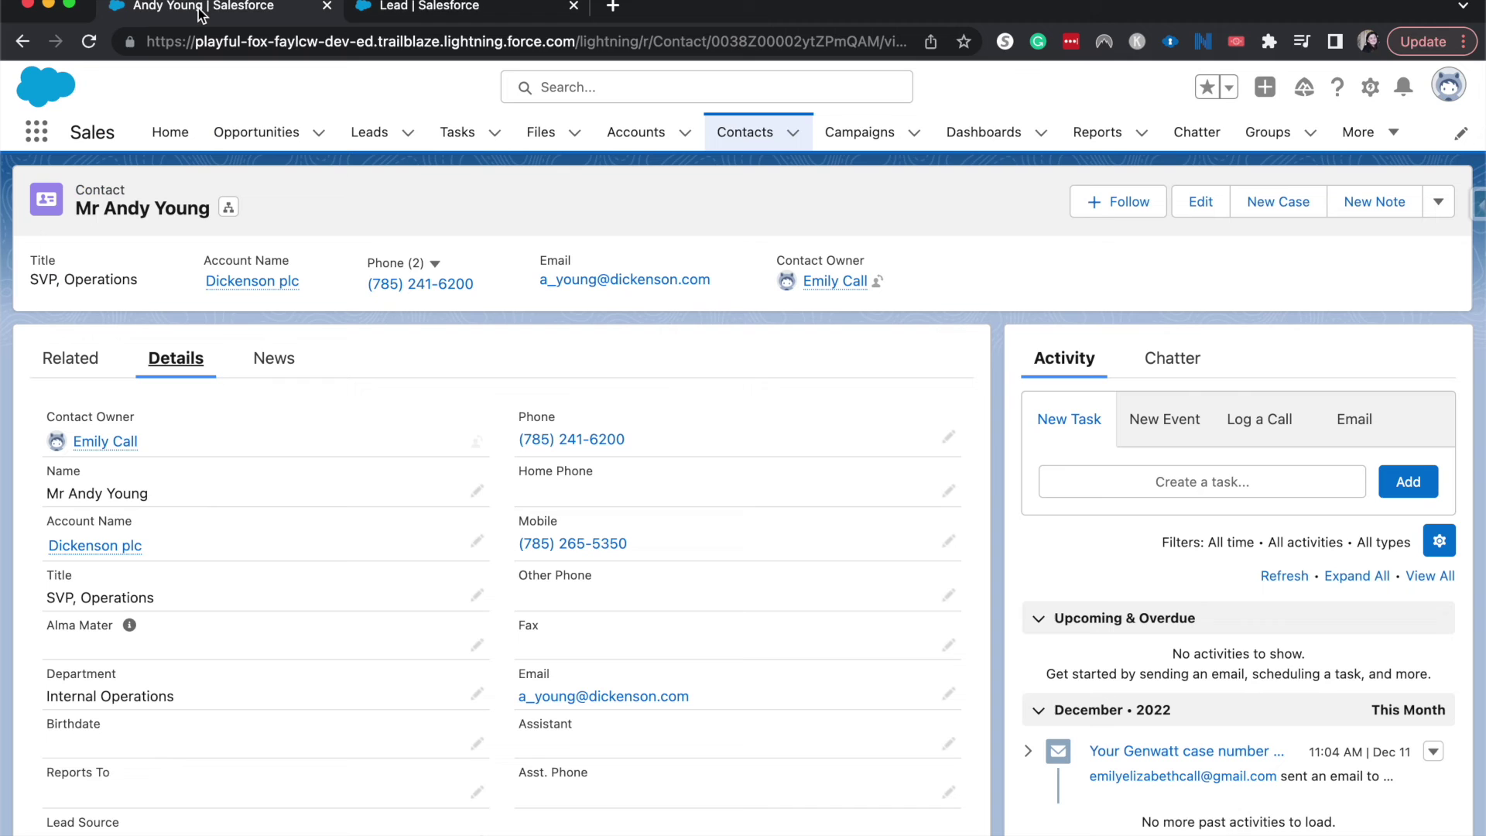
left_click(159, 133)
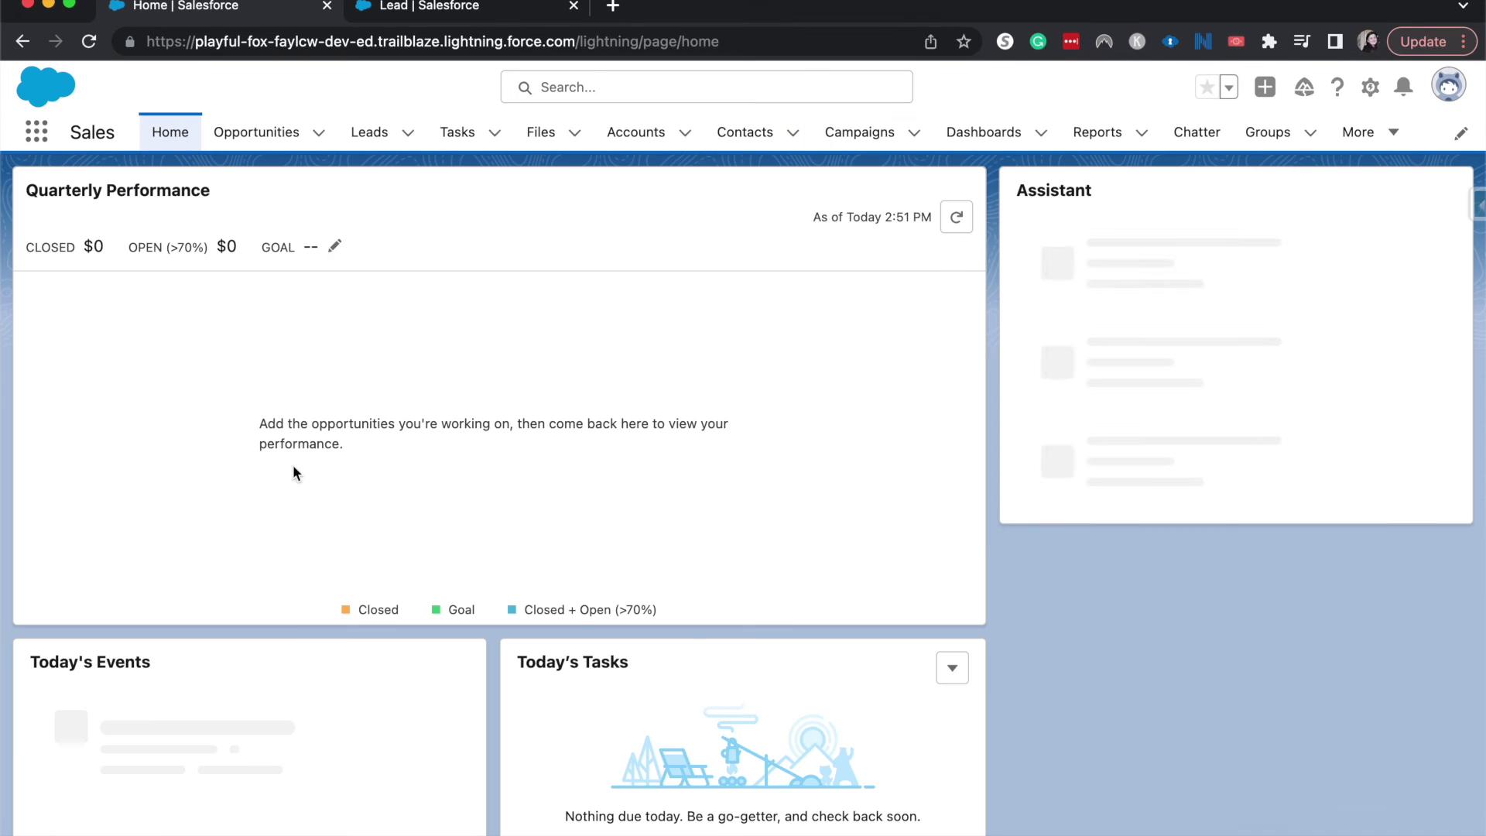
left_click(87, 43)
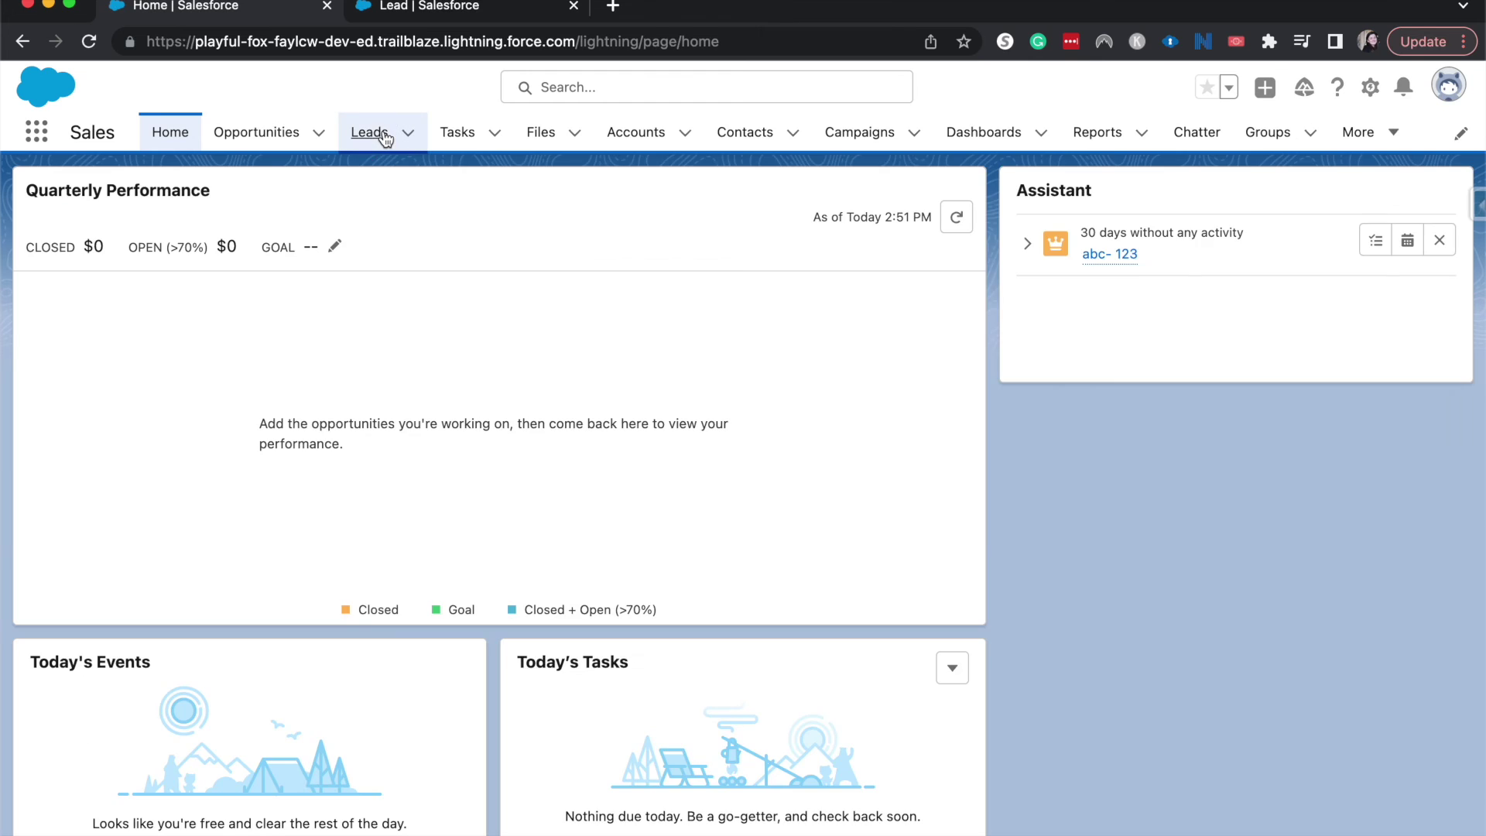
left_click(382, 137)
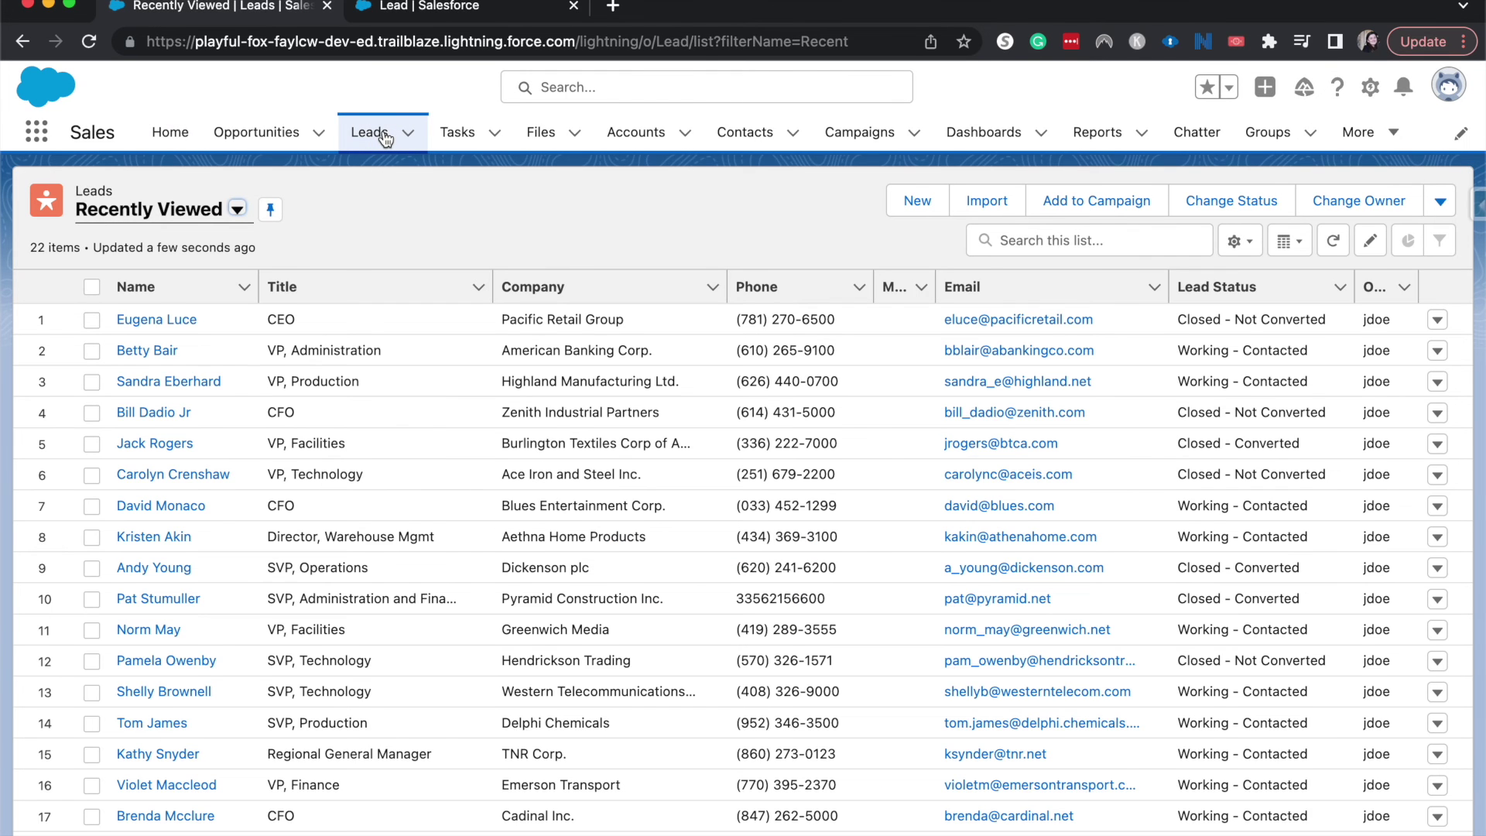
left_click(181, 318)
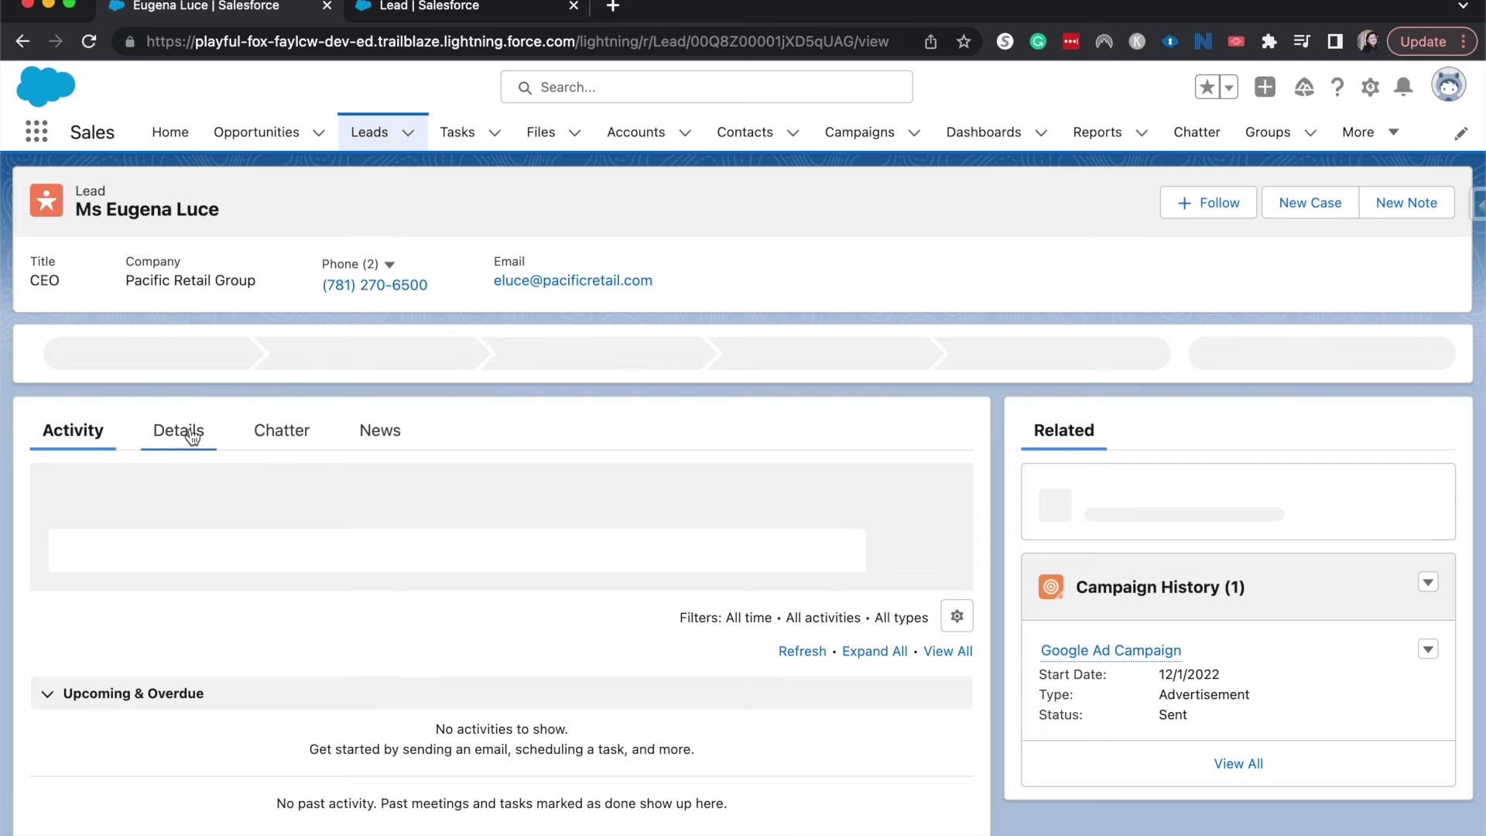
left_click(180, 432)
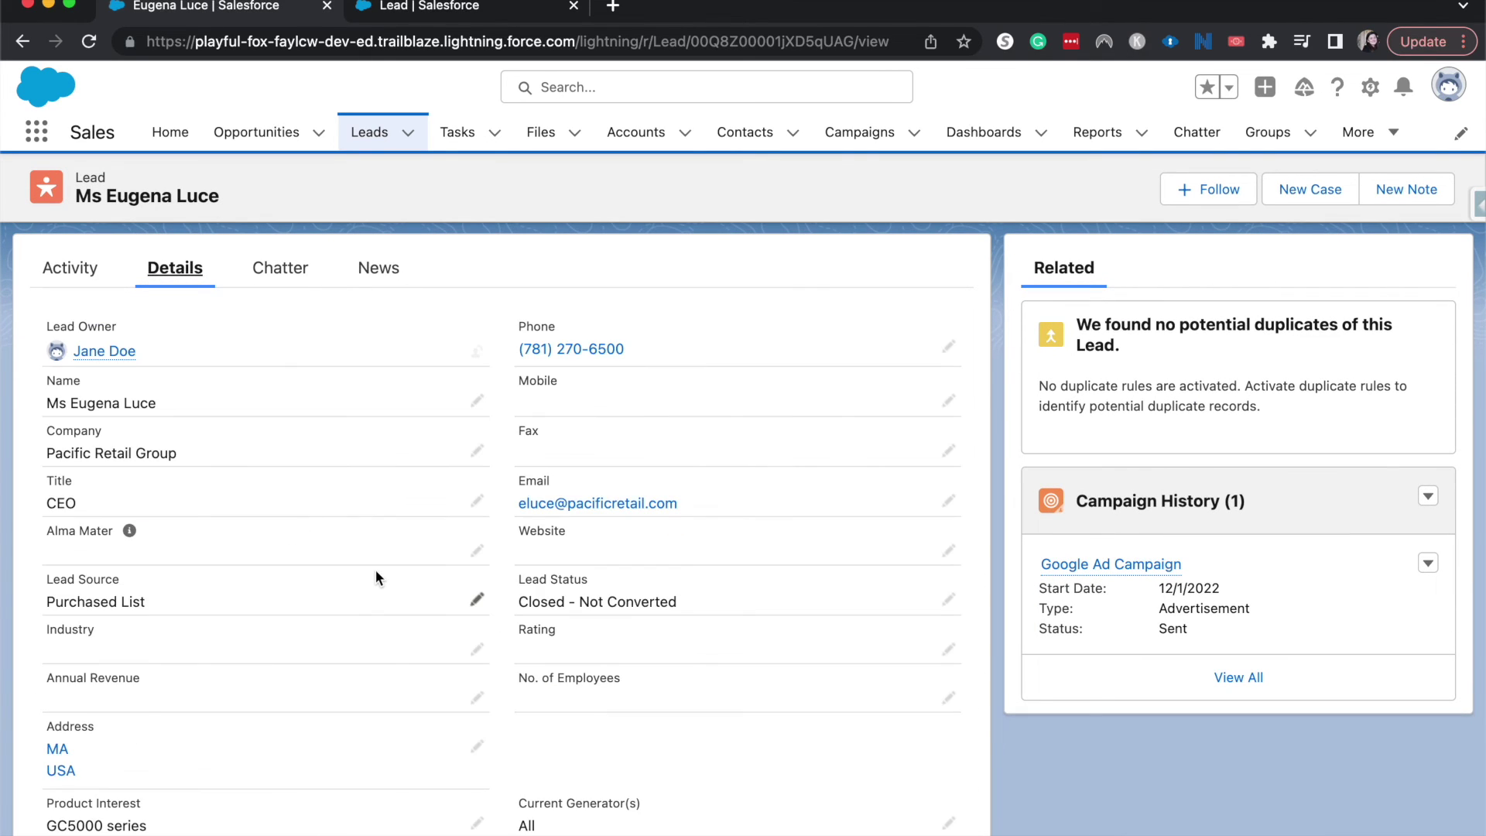
Set the lead's Alma Mater to 'University of Washington'
left_click(477, 551)
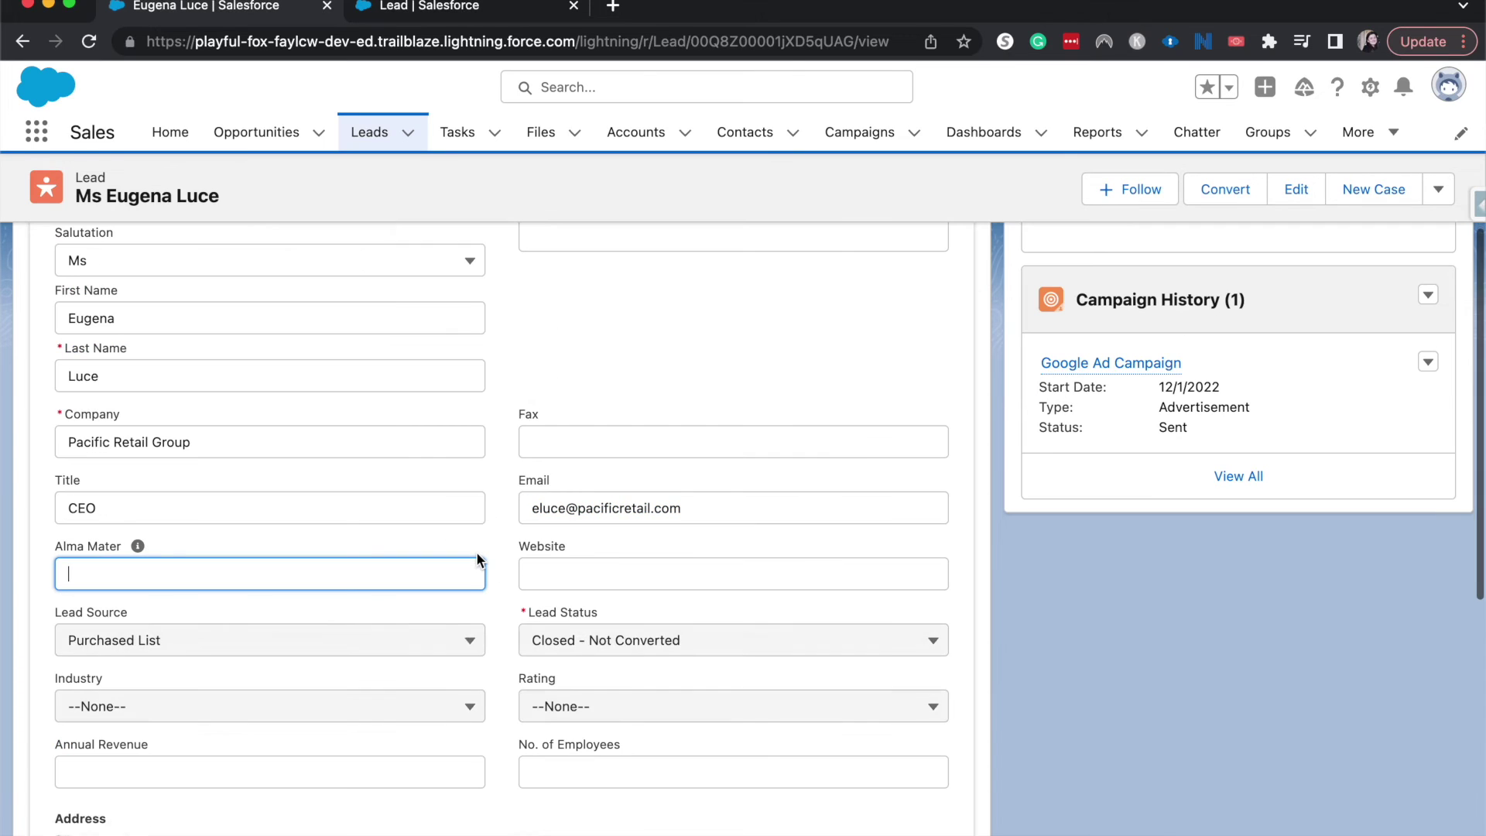
type("Un")
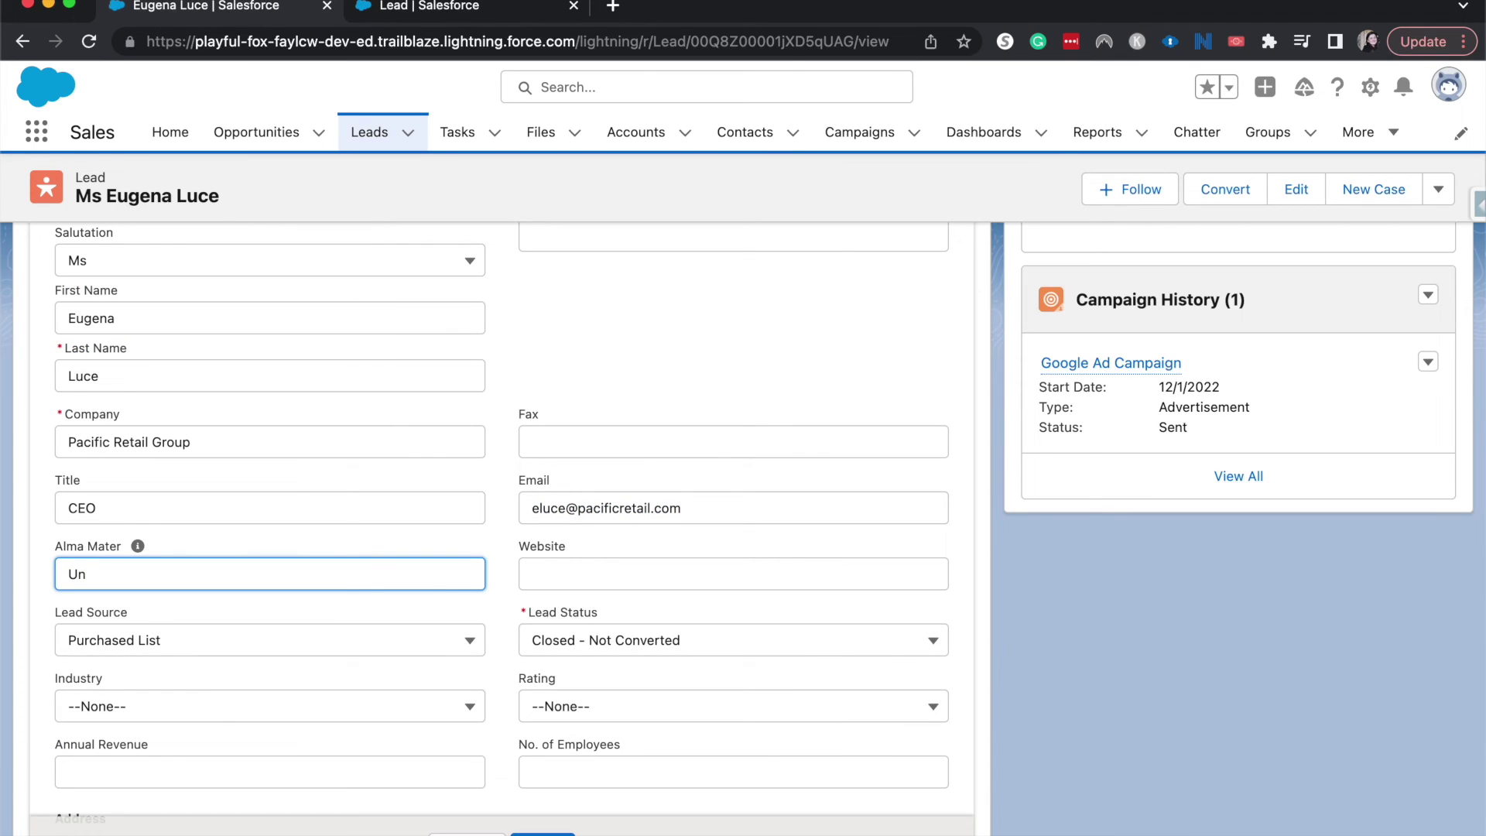
type("iversity of Washington")
key("Return")
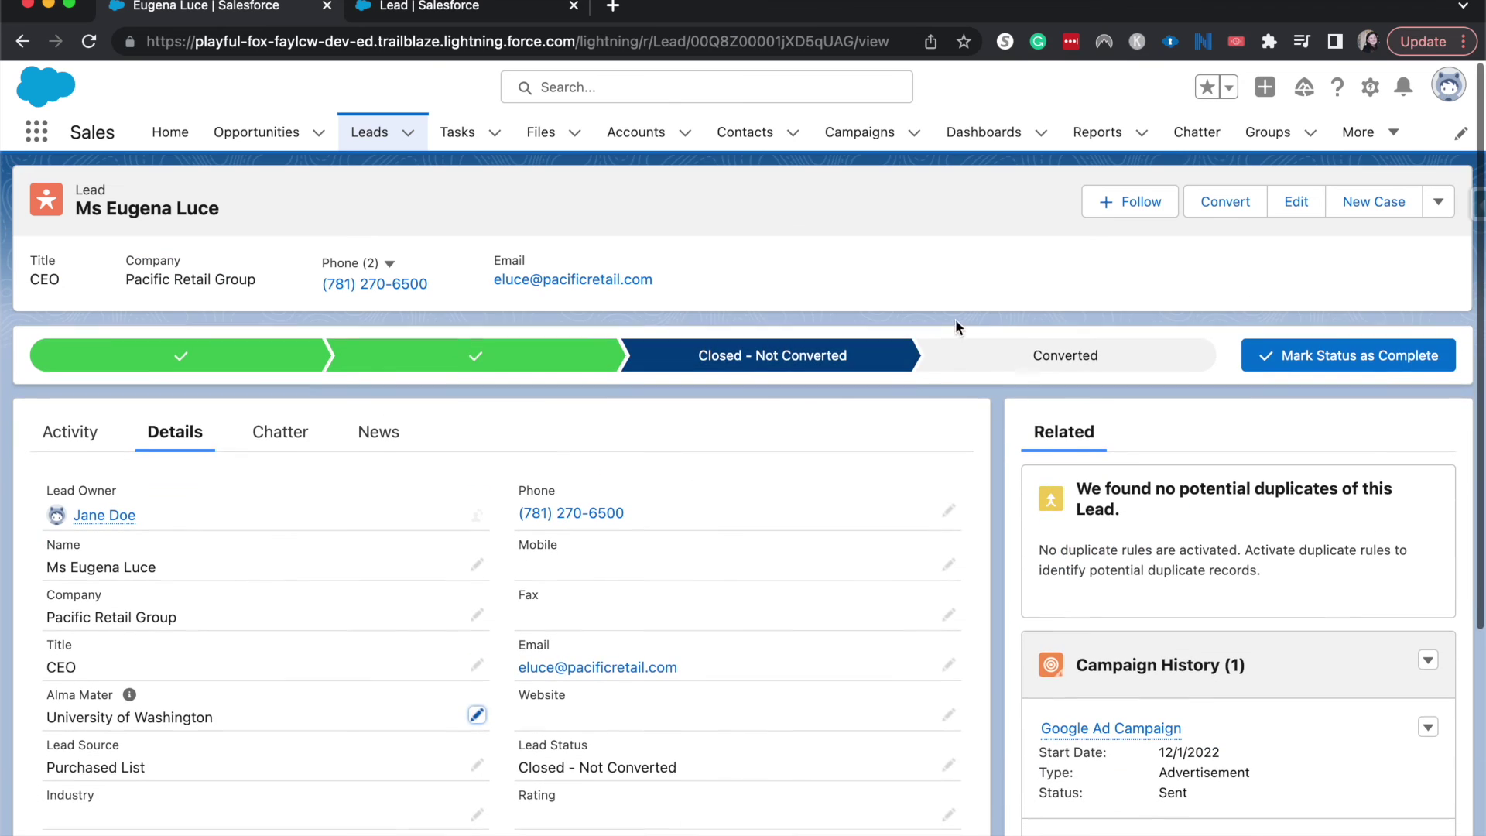
Convert the Pacific Retail Group lead at Converted status and open the newly created contact
left_click(1004, 350)
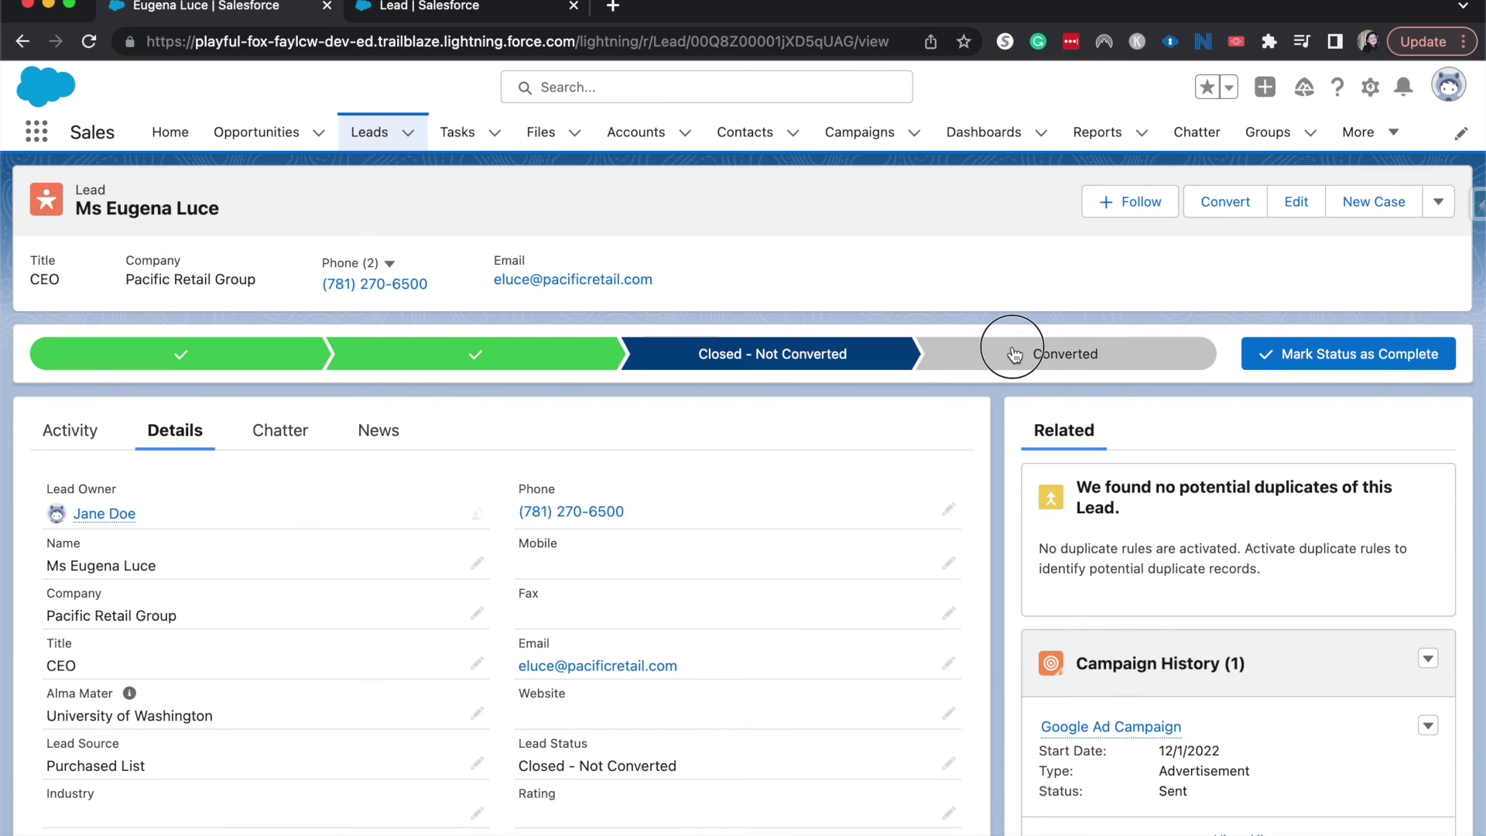
left_click(1308, 367)
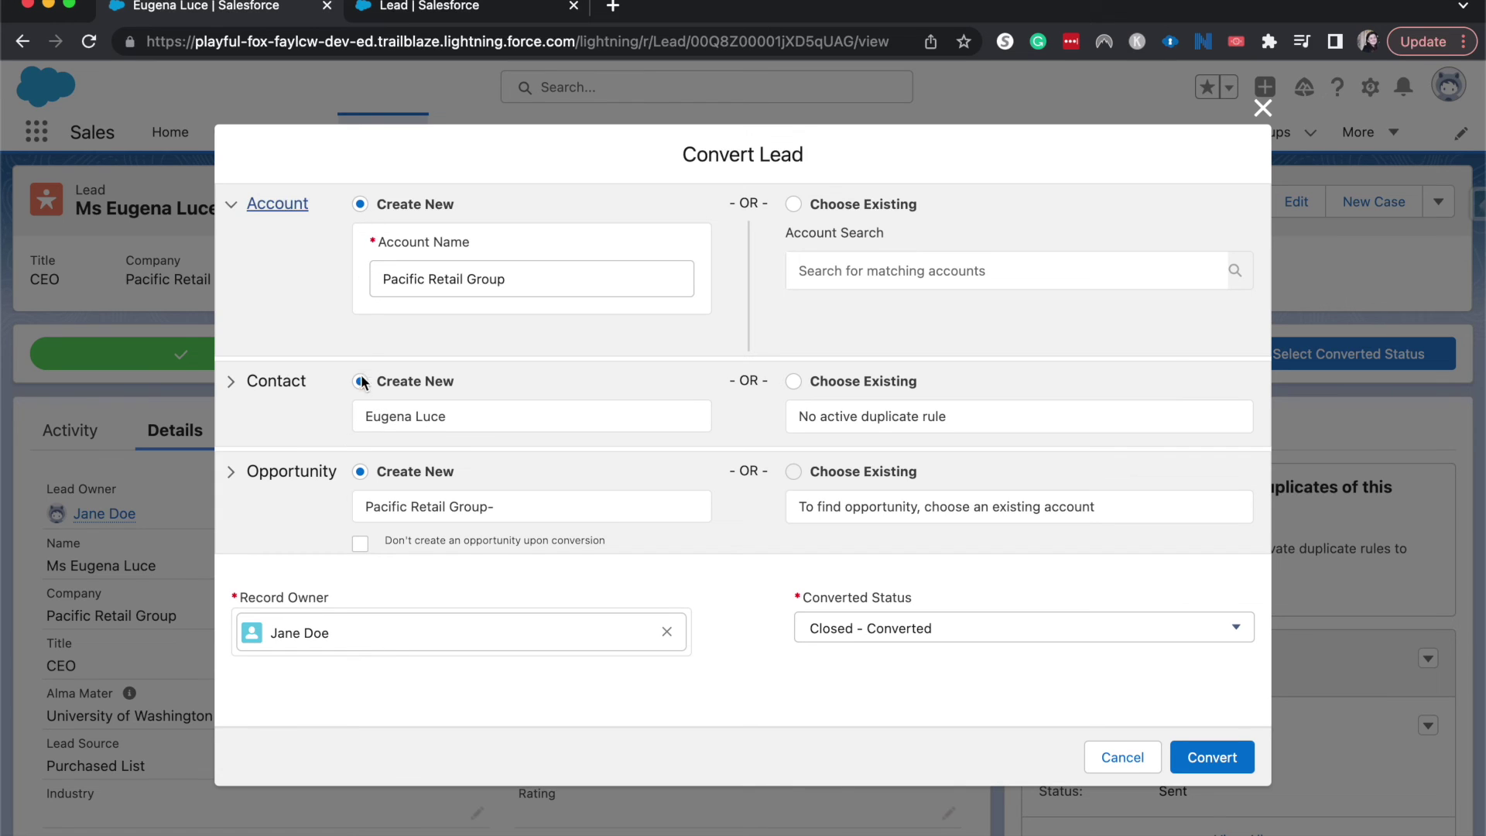
left_click(1228, 760)
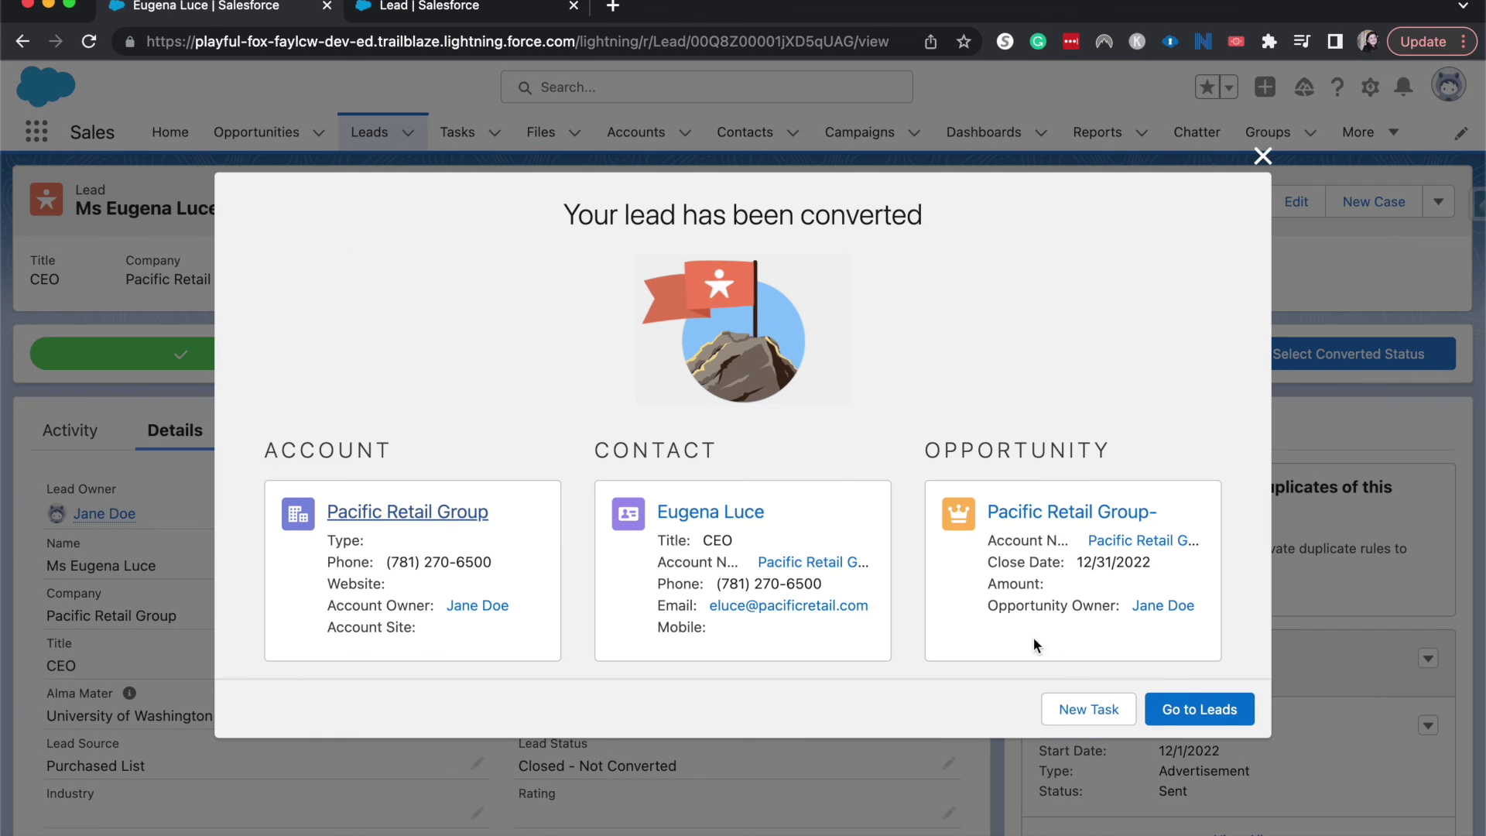
left_click(722, 517)
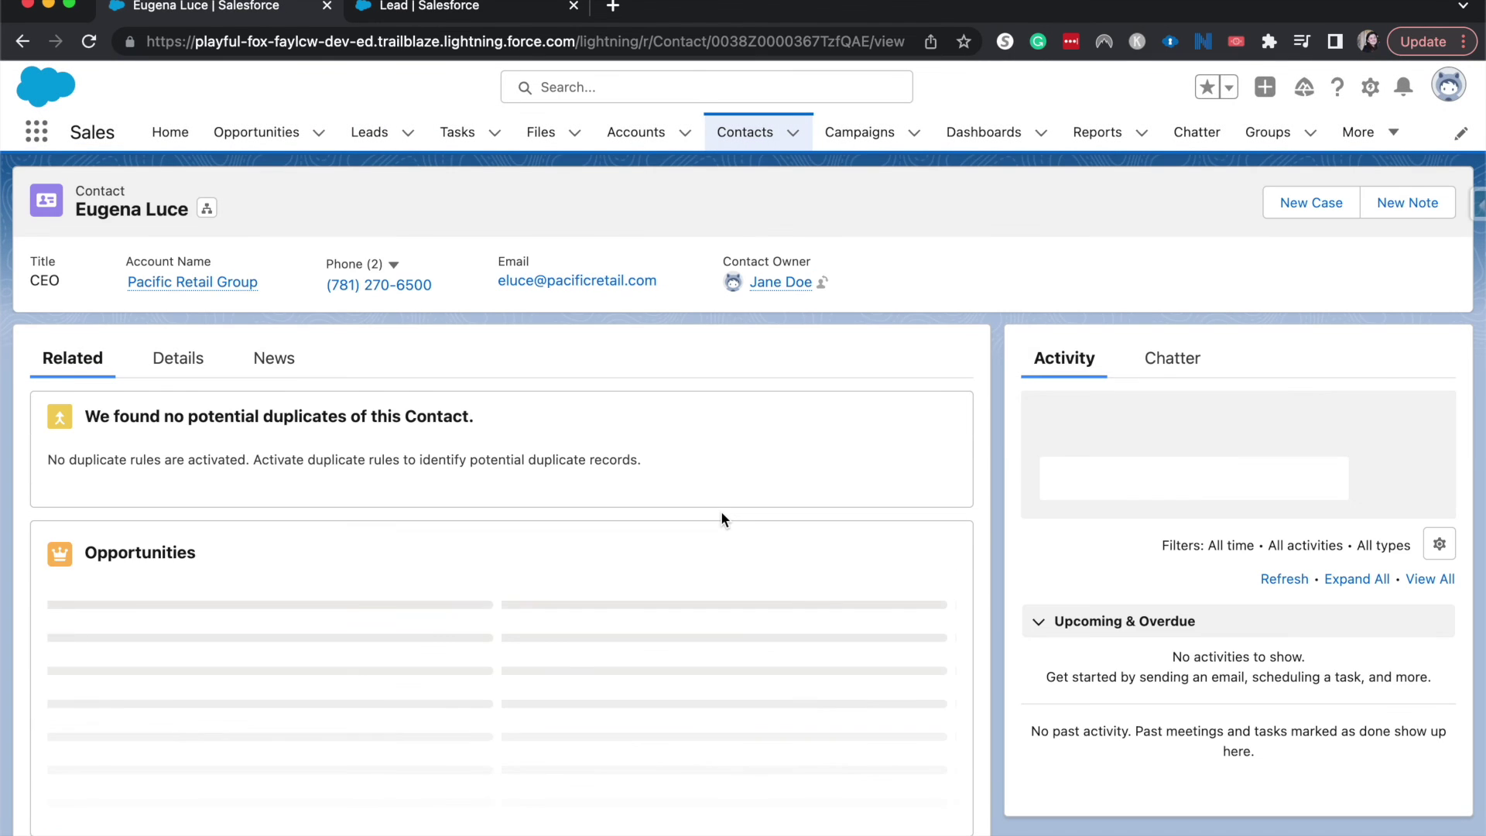
On the contact's Details, confirm the carried-over Alma Mater value reads University of Washington
left_click(207, 372)
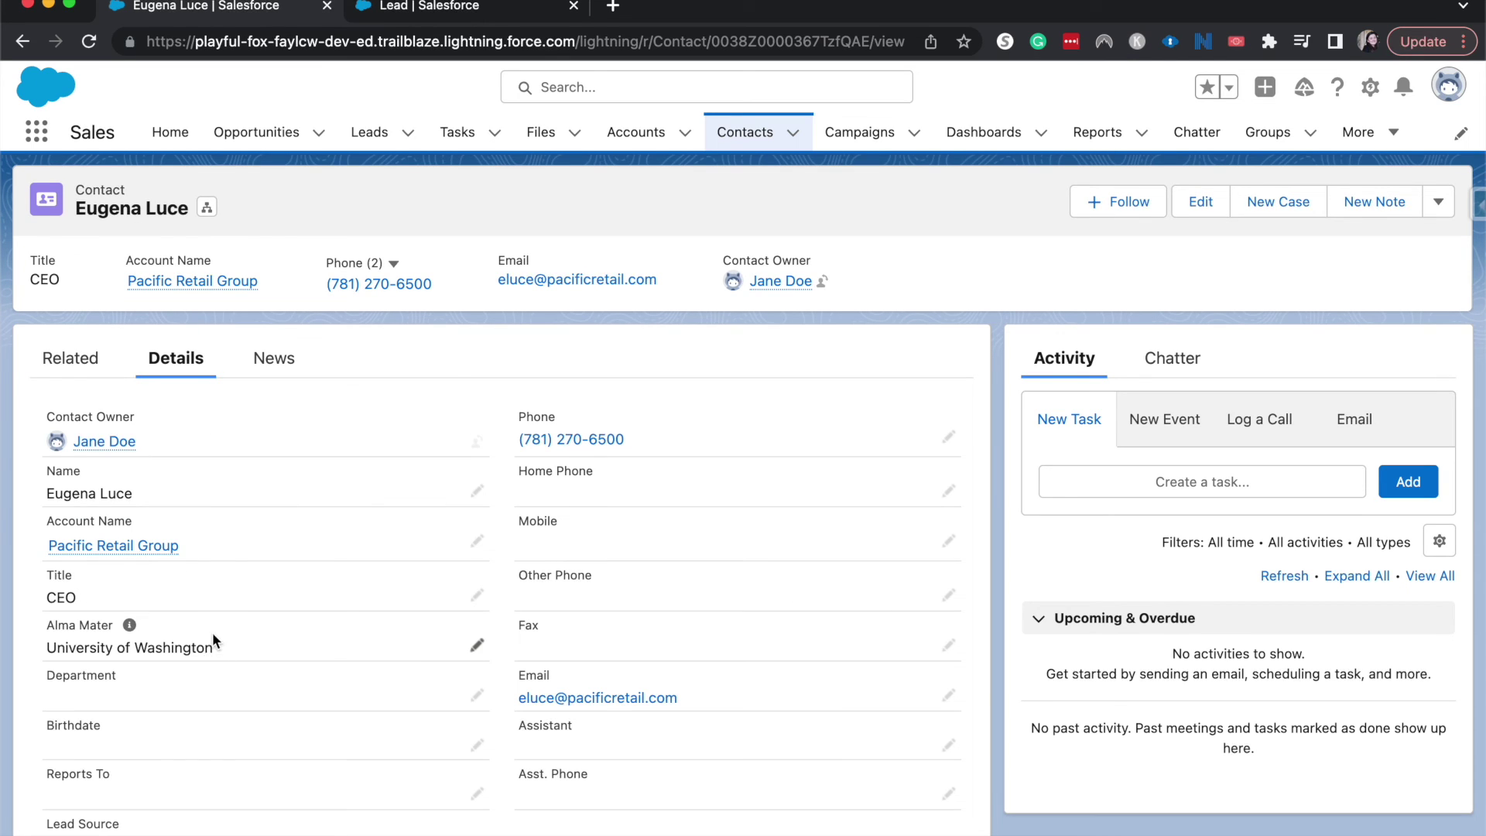
left_click_drag(230, 657, 84, 643)
left_click(82, 640)
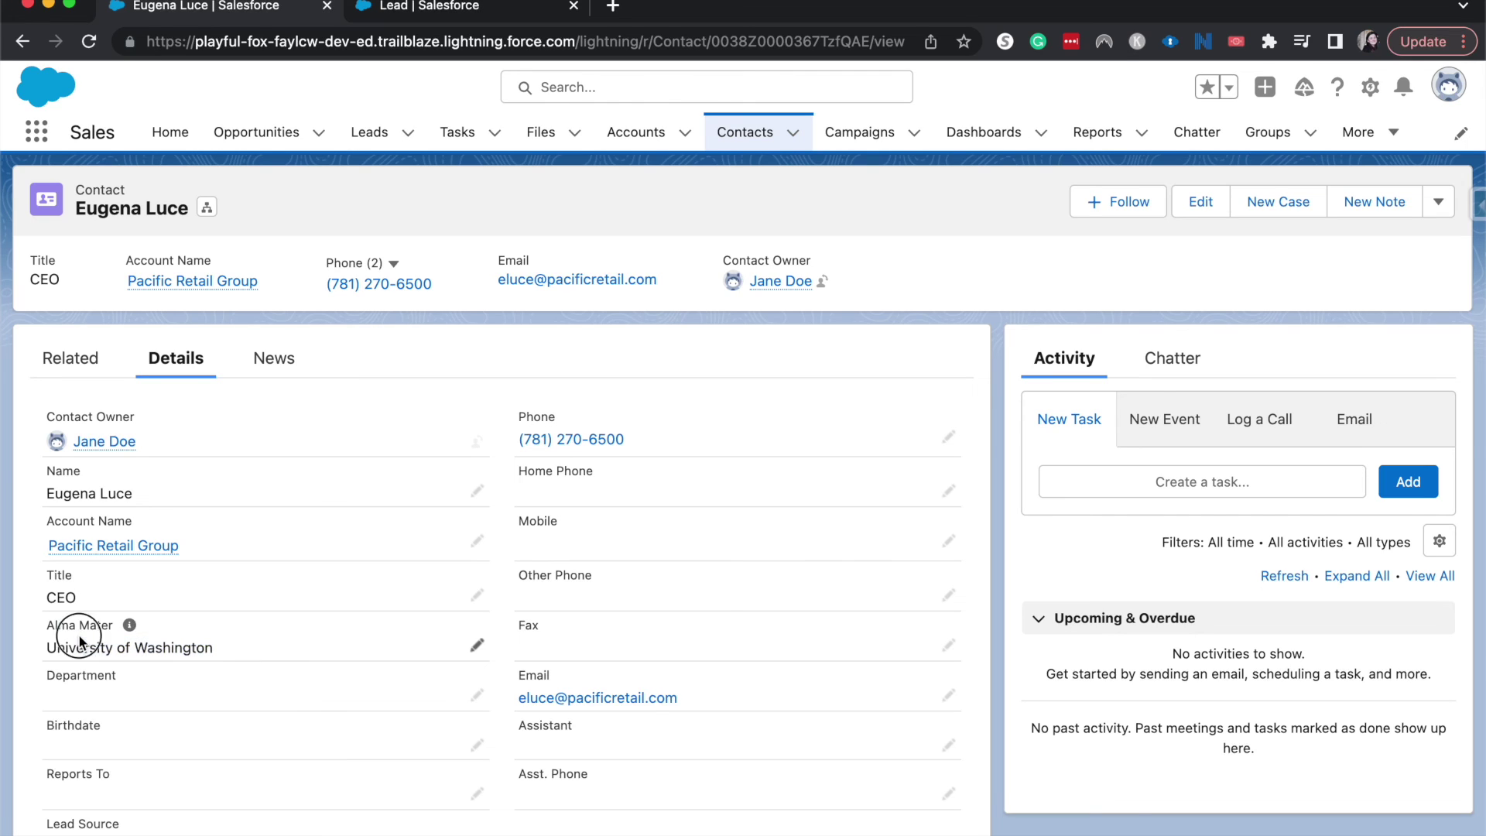